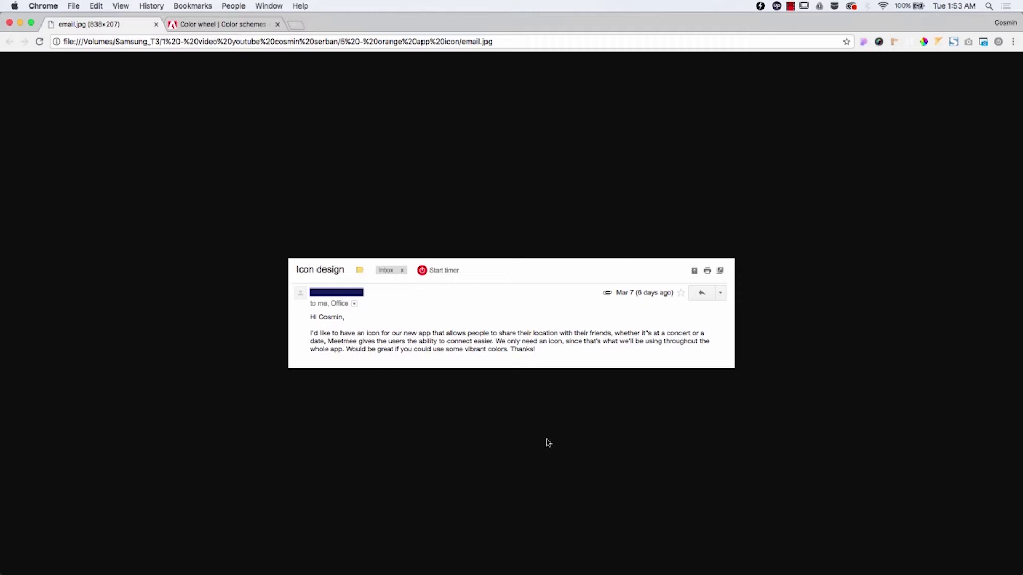
Look over the orange, pink, purple and dark blue colour theme on the Adobe colour wheel page and switch to Illustrator.
{"action": "left_click", "coordinate": [230, 24]}
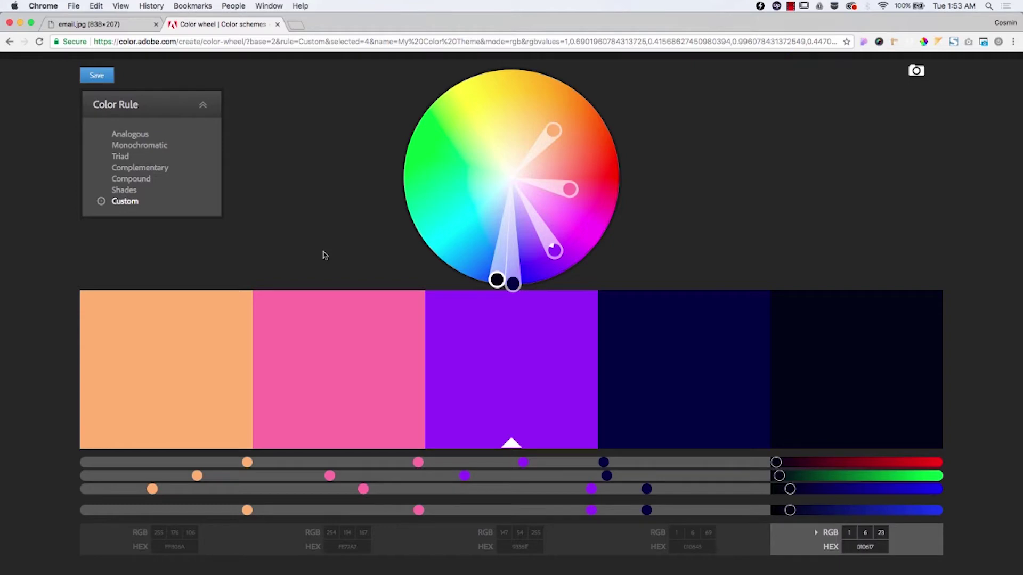
{"action": "key", "text": "ctrl+Up"}
{"action": "left_click", "coordinate": [265, 187]}
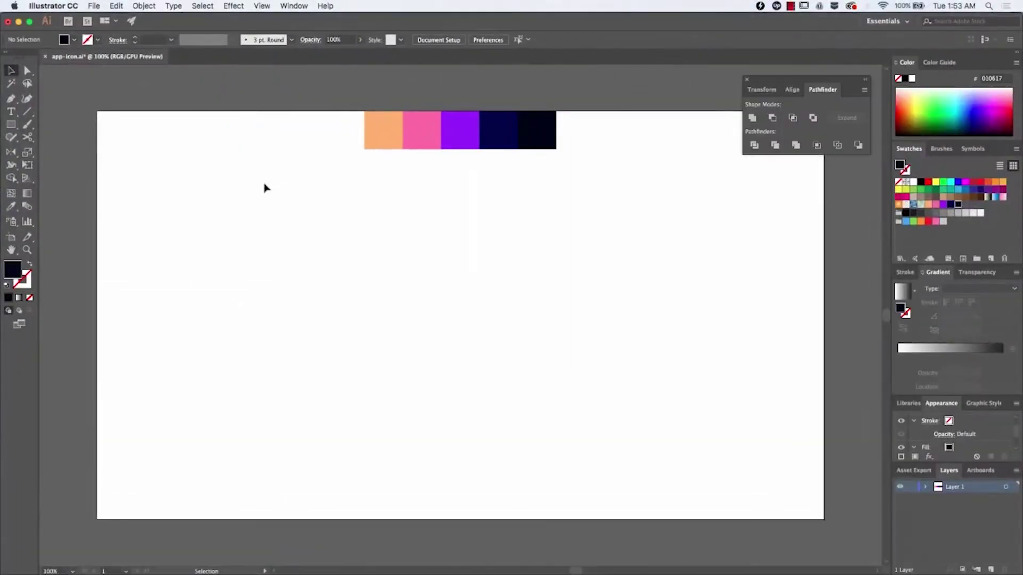
Inspect the fill colour values of the orange palette square and leave the colour as it is.
{"action": "left_click", "coordinate": [392, 131]}
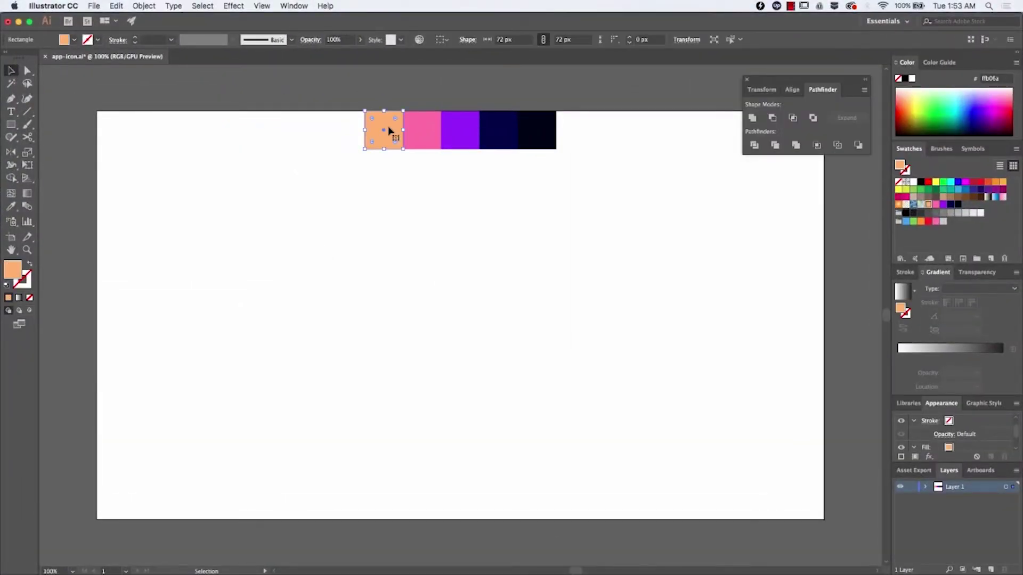
{"action": "double_click", "coordinate": [13, 270]}
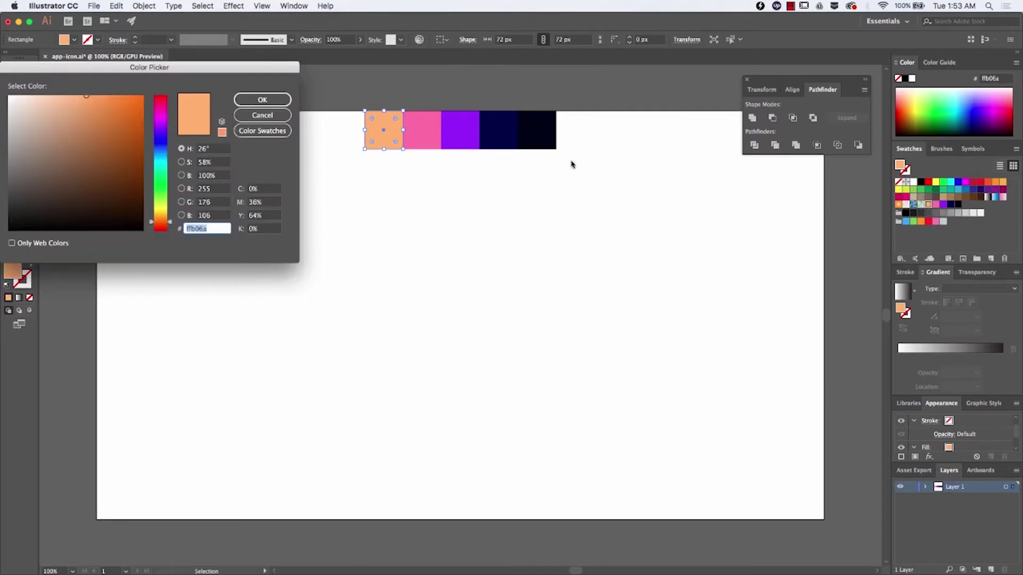
{"action": "left_click", "coordinate": [268, 118]}
{"action": "left_click", "coordinate": [303, 239]}
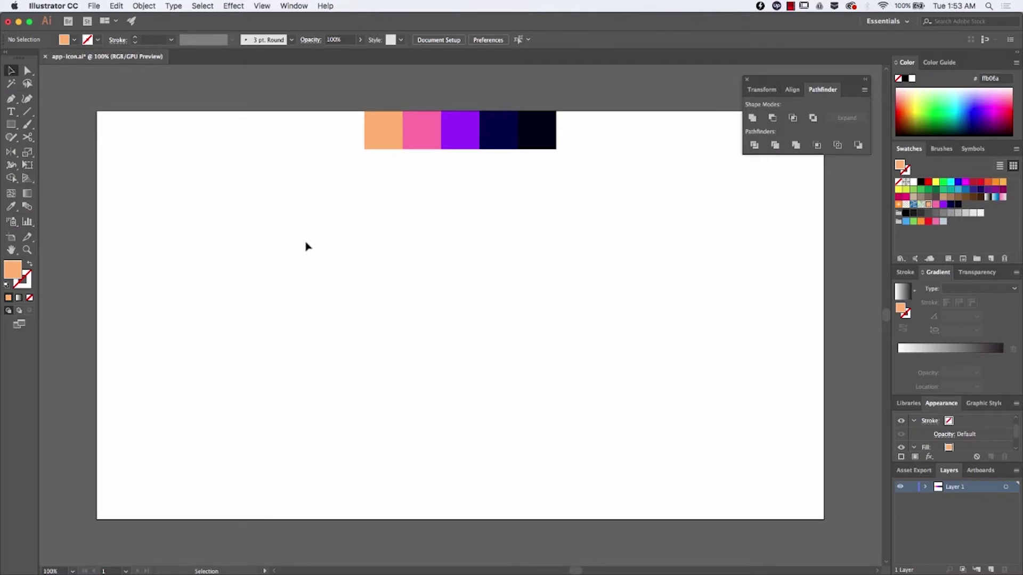
Show the document grid and turn on snapping to the grid.
{"action": "left_click", "coordinate": [11, 124]}
{"action": "left_click", "coordinate": [233, 6]}
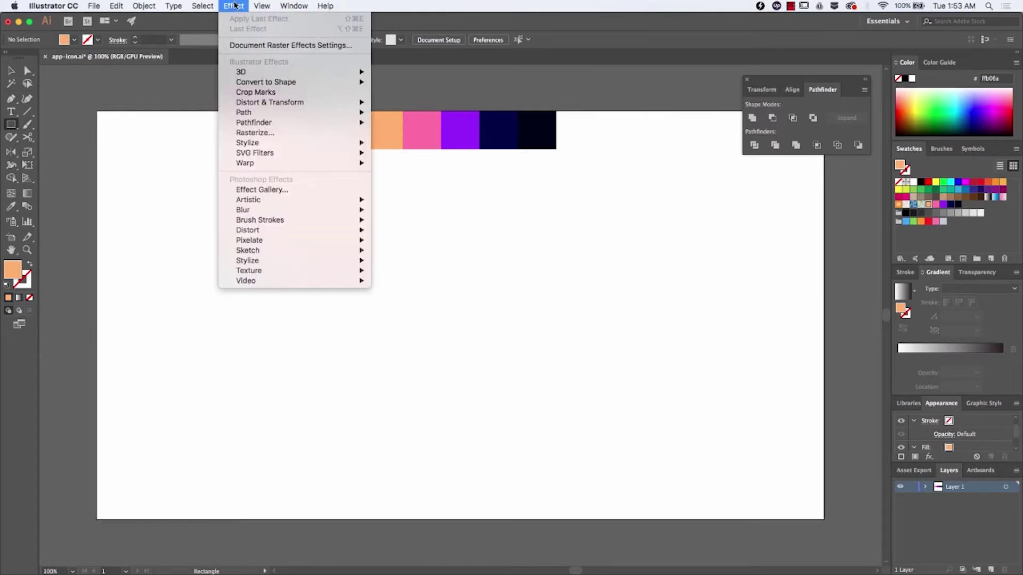
{"action": "mouse_move", "coordinate": [262, 6]}
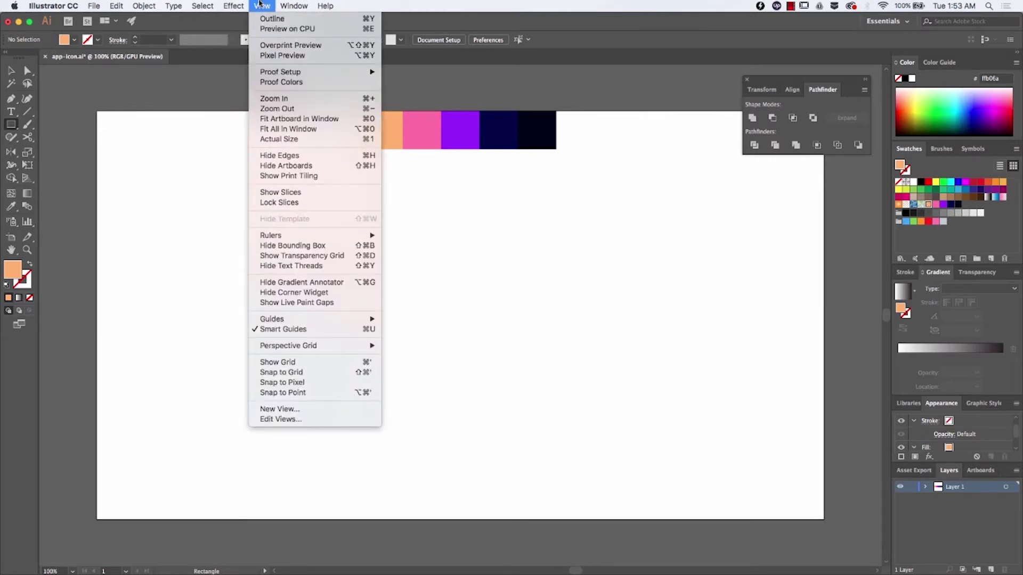
{"action": "left_click", "coordinate": [312, 366]}
{"action": "left_click", "coordinate": [257, 6]}
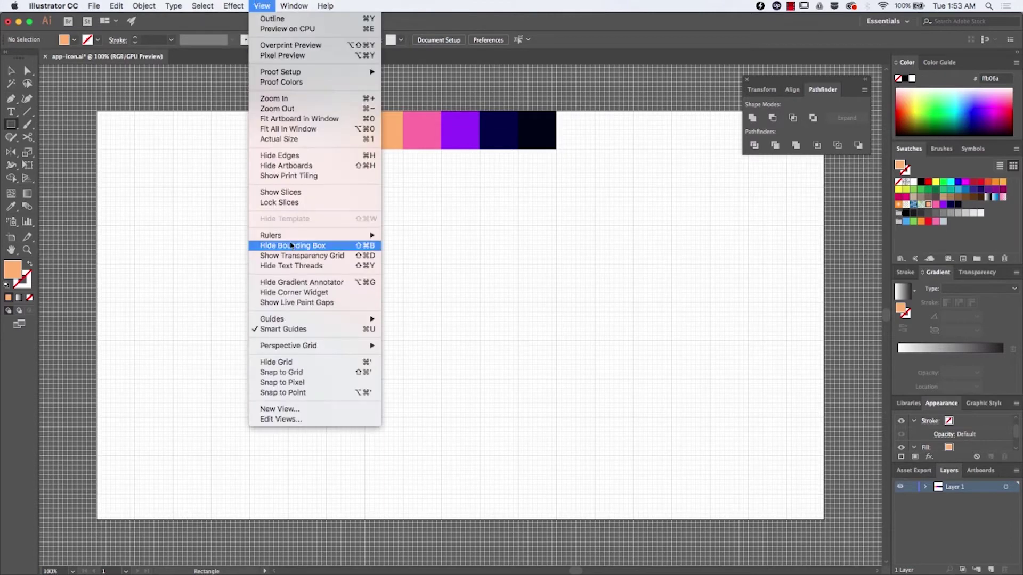
{"action": "left_click", "coordinate": [307, 373]}
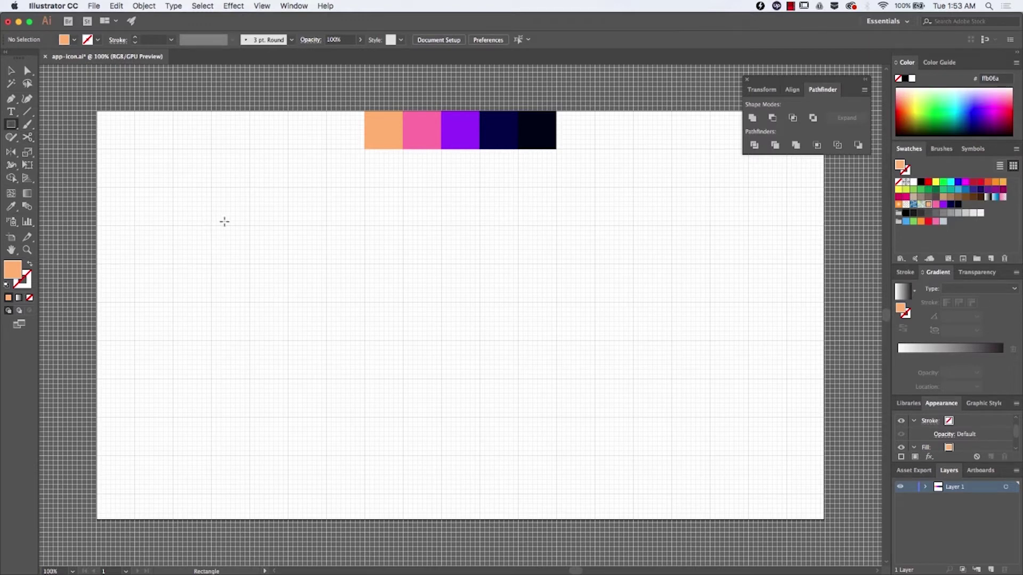
Draw an orange circle 144 px in diameter below and left of the colour palette.
{"action": "left_click_drag", "start_coordinate": [11, 125], "coordinate": [72, 150]}
{"action": "left_click_drag", "start_coordinate": [287, 226], "coordinate": [364, 292]}
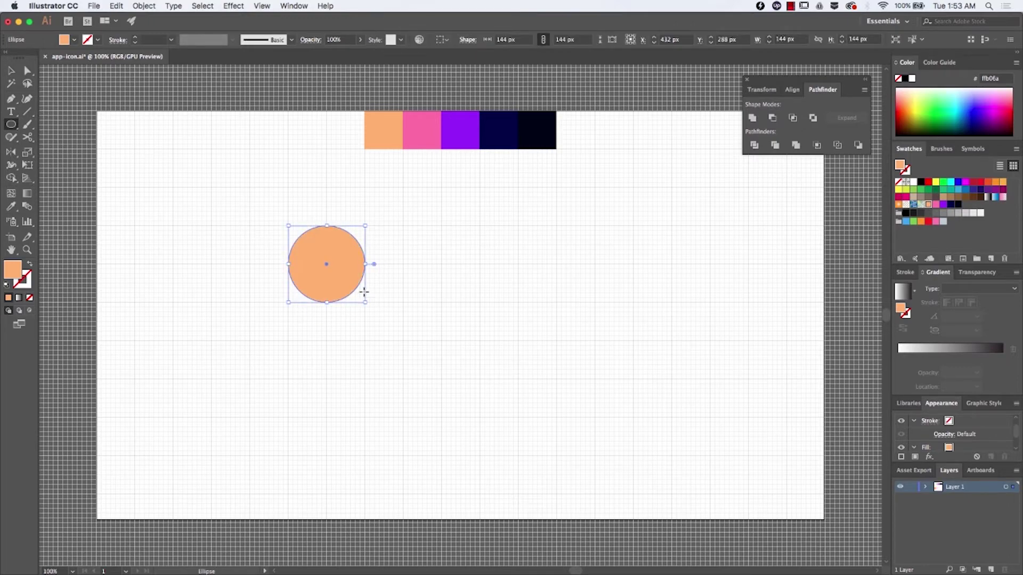
Pull the circle's bottom anchor straight down to about Y 387 px and convert it to a corner point.
{"action": "scroll", "coordinate": [364, 292], "scroll_direction": "up", "scroll_amount": 5}
{"action": "scroll", "coordinate": [364, 292], "scroll_direction": "left", "scroll_amount": 5}
{"action": "scroll", "coordinate": [364, 292], "scroll_direction": "up", "scroll_amount": 2}
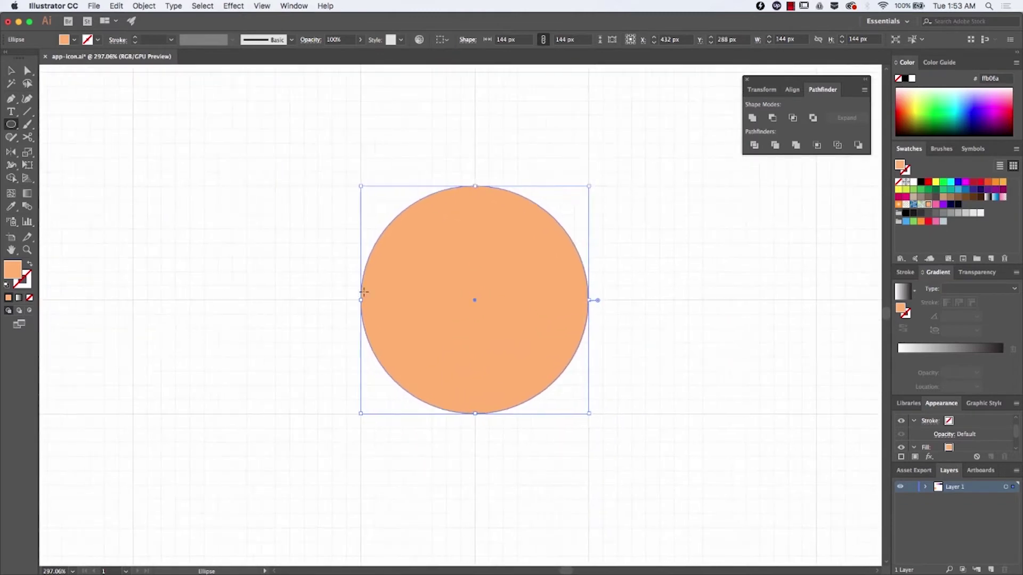
{"action": "key", "text": "a"}
{"action": "left_click_drag", "start_coordinate": [475, 414], "coordinate": [482, 457]}
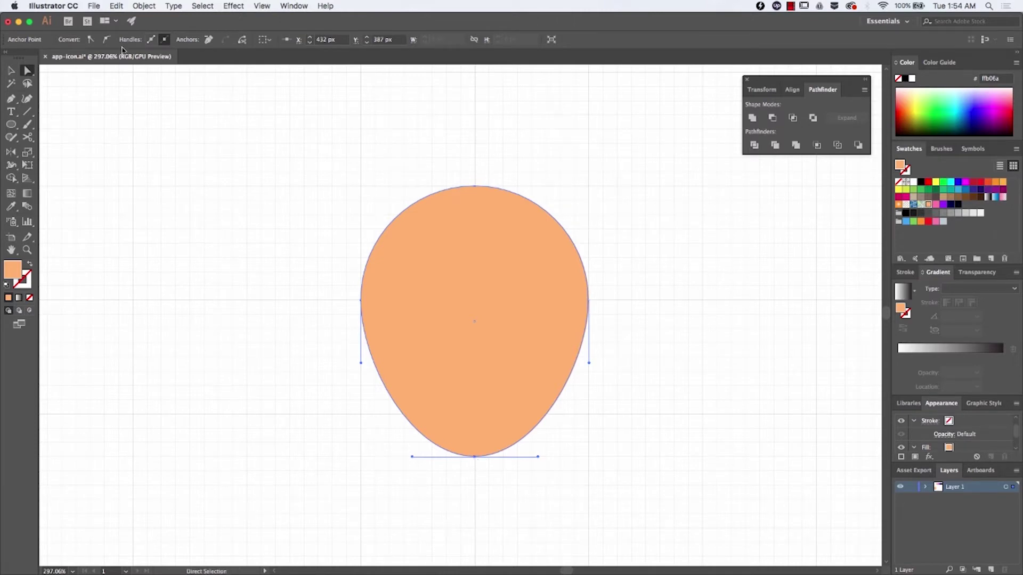
{"action": "left_click", "coordinate": [90, 39]}
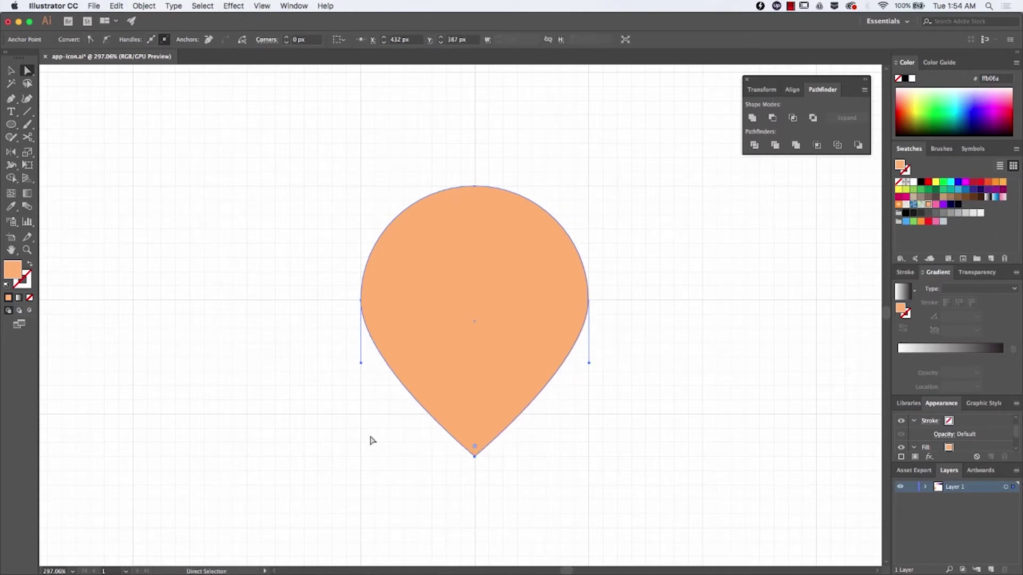
Raise the pin's tip to Y 378 px and lengthen the lower handles of both side anchors equally for rounder, symmetrical sides.
{"action": "left_click_drag", "start_coordinate": [360, 364], "coordinate": [363, 414]}
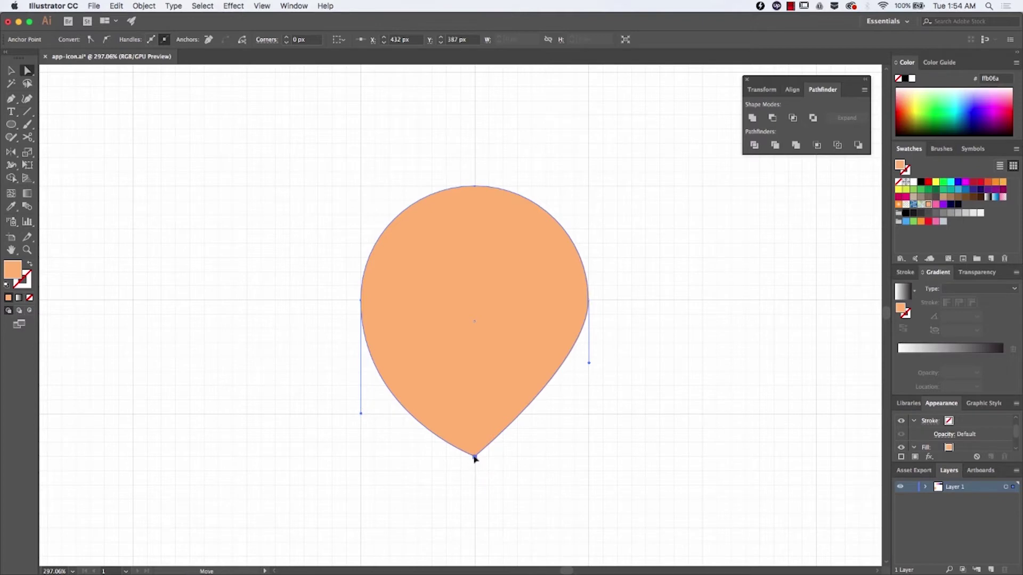
{"action": "mouse_move", "coordinate": [474, 456]}
{"action": "left_mouse_down"}
{"action": "mouse_move", "coordinate": [475, 427]}
{"action": "mouse_move", "coordinate": [477, 449]}
{"action": "left_mouse_up"}
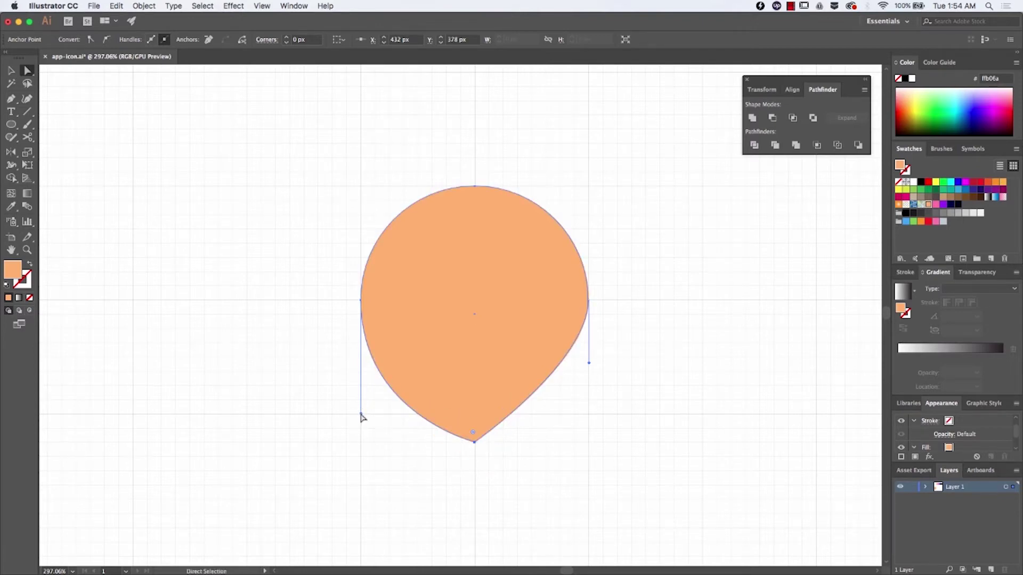
{"action": "key", "text": "v"}
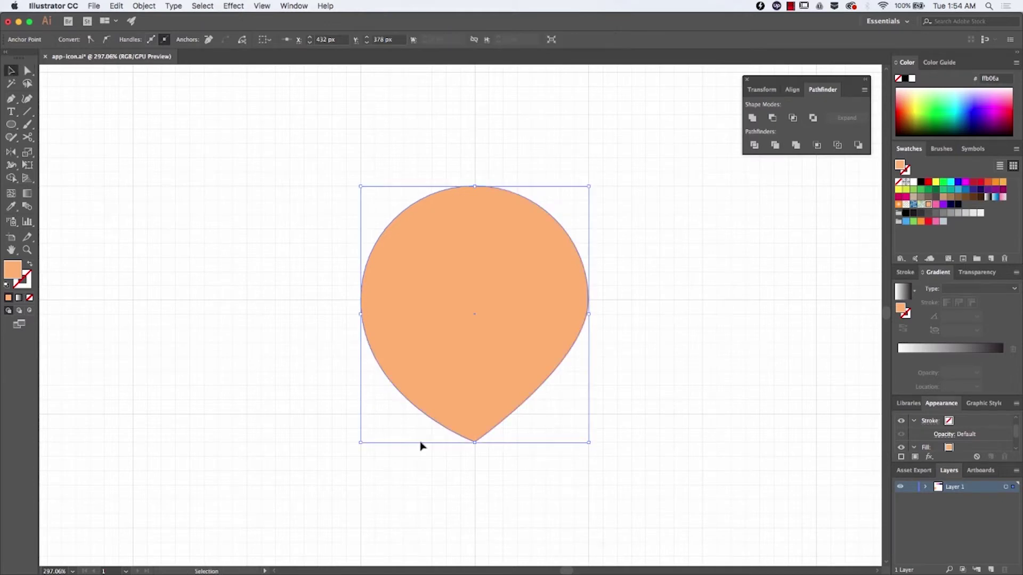
{"action": "key", "text": "a"}
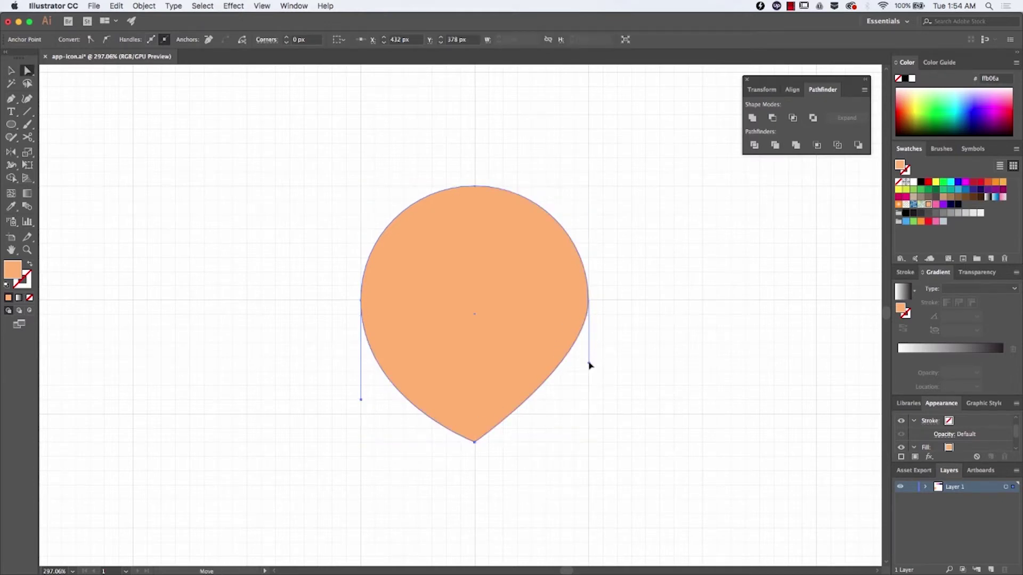
{"action": "left_click_drag", "start_coordinate": [590, 365], "coordinate": [590, 401]}
{"action": "key", "text": "v"}
{"action": "left_click", "coordinate": [568, 471]}
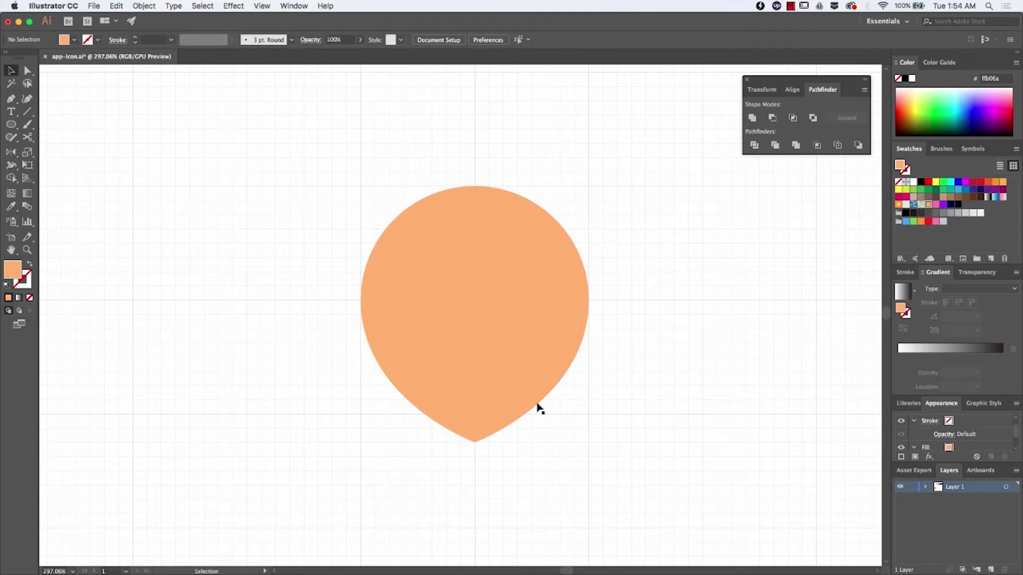
Draw a four-point leg about 36 by 90 px with the Pen tool, from the pin's left edge down to tip level, and fill it purple.
{"action": "key", "text": "p"}
{"action": "left_click", "coordinate": [361, 300]}
{"action": "left_click", "coordinate": [362, 443]}
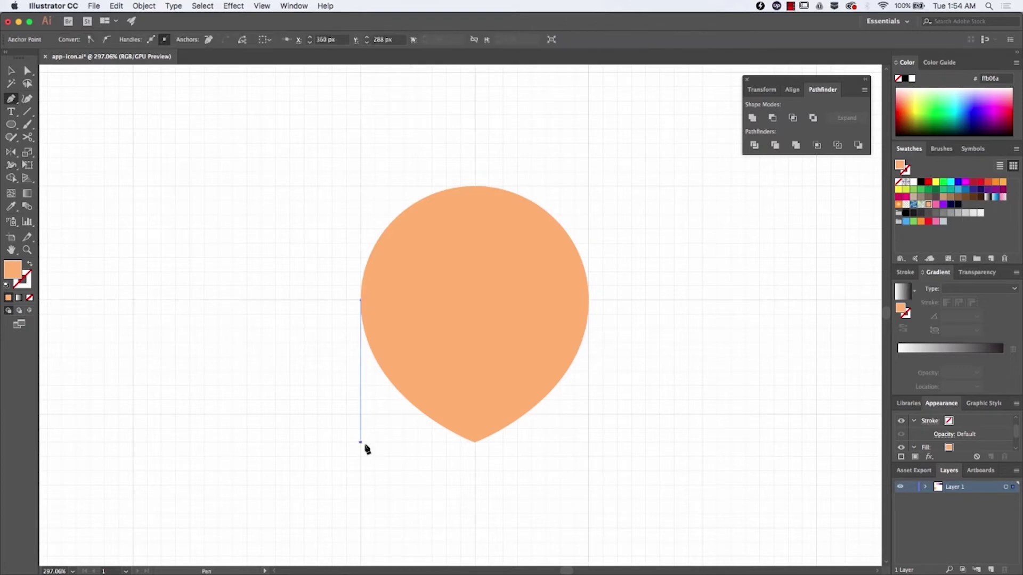
{"action": "left_click", "coordinate": [417, 442]}
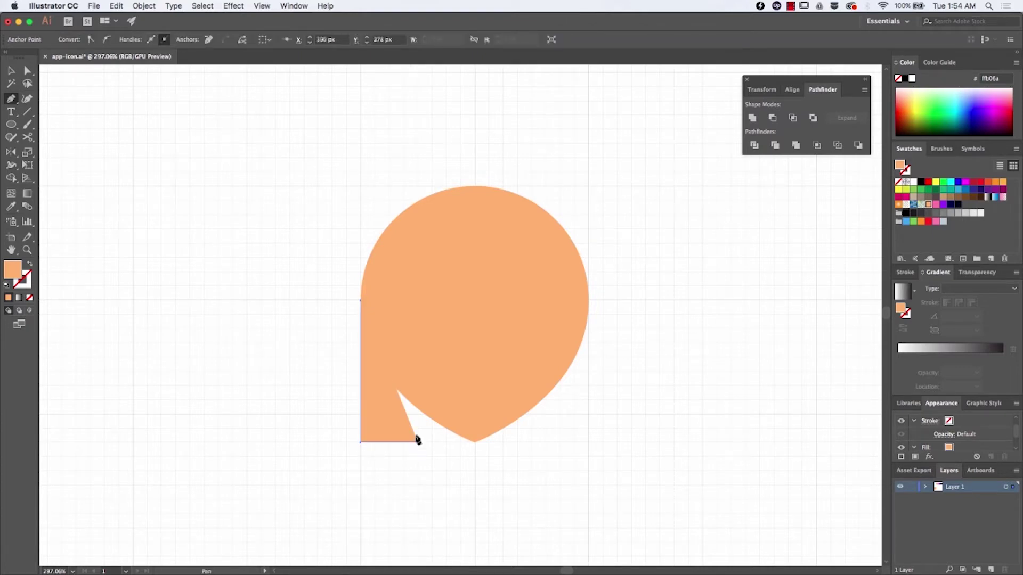
{"action": "left_click", "coordinate": [418, 371]}
{"action": "left_click", "coordinate": [361, 300]}
{"action": "left_click", "coordinate": [943, 205]}
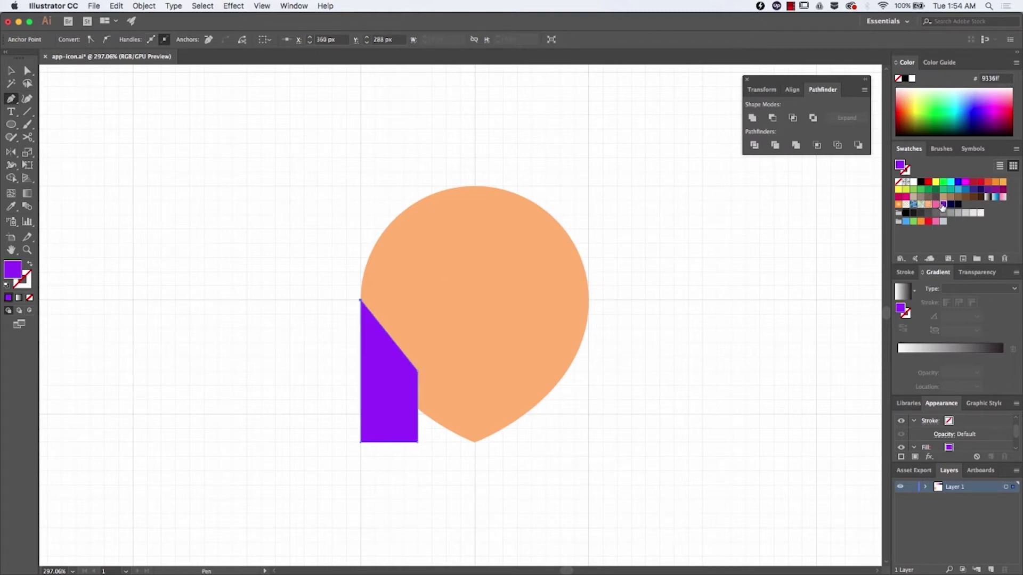
Arrange the purple leg behind the orange pin shape.
{"action": "key", "text": "v"}
{"action": "right_click", "coordinate": [373, 392]}
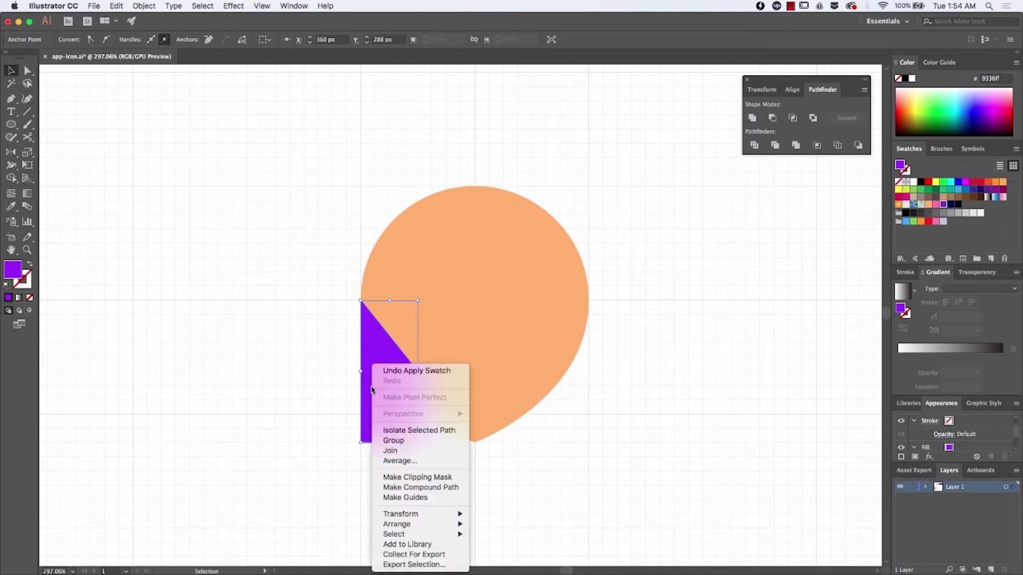
{"action": "mouse_move", "coordinate": [457, 527]}
{"action": "left_click", "coordinate": [495, 549]}
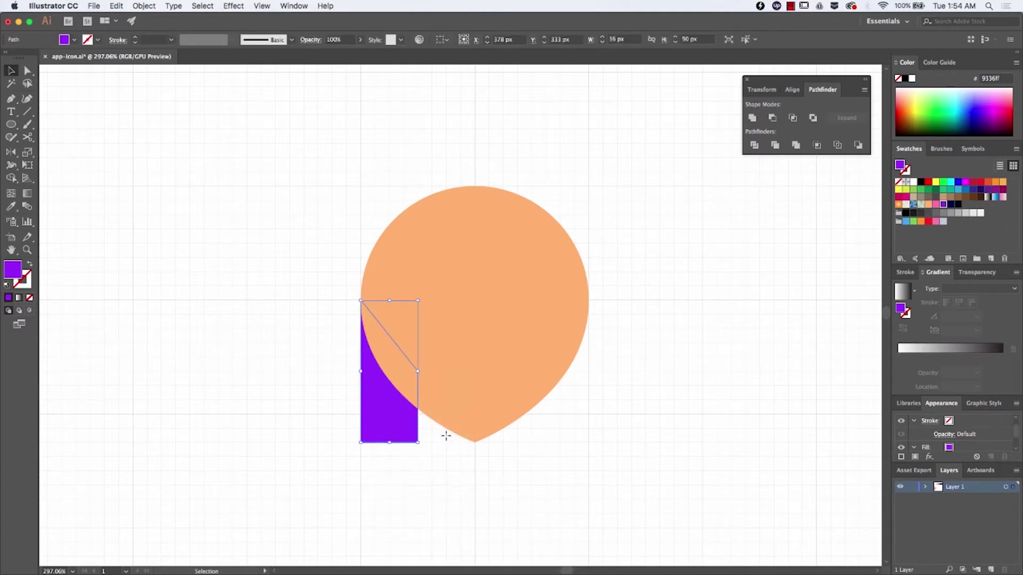
Reflect a copy of the purple leg across the pin's vertical centre line onto its right side.
{"action": "key", "text": "o"}
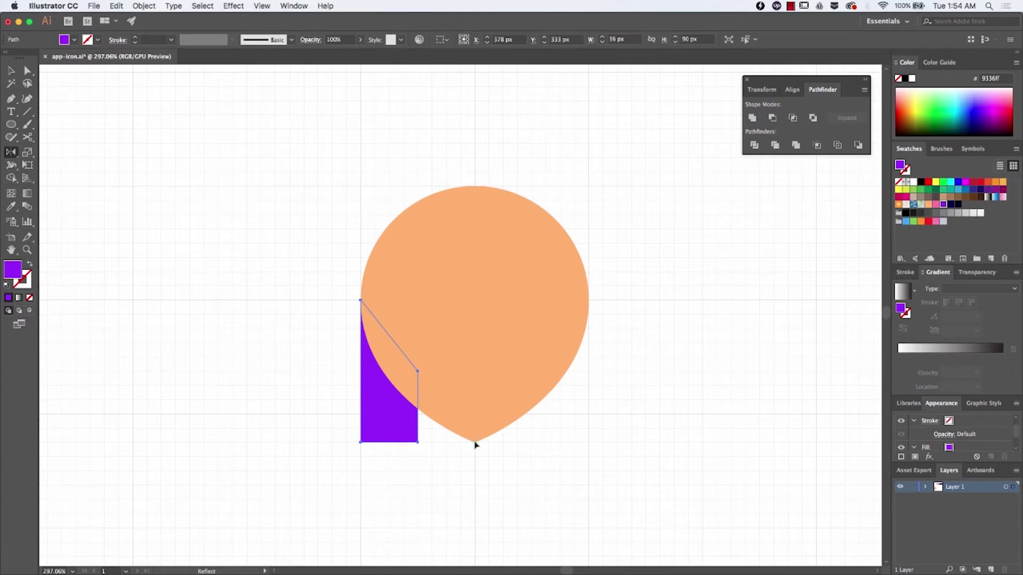
{"action": "left_click_drag", "start_coordinate": [381, 421], "coordinate": [532, 419]}
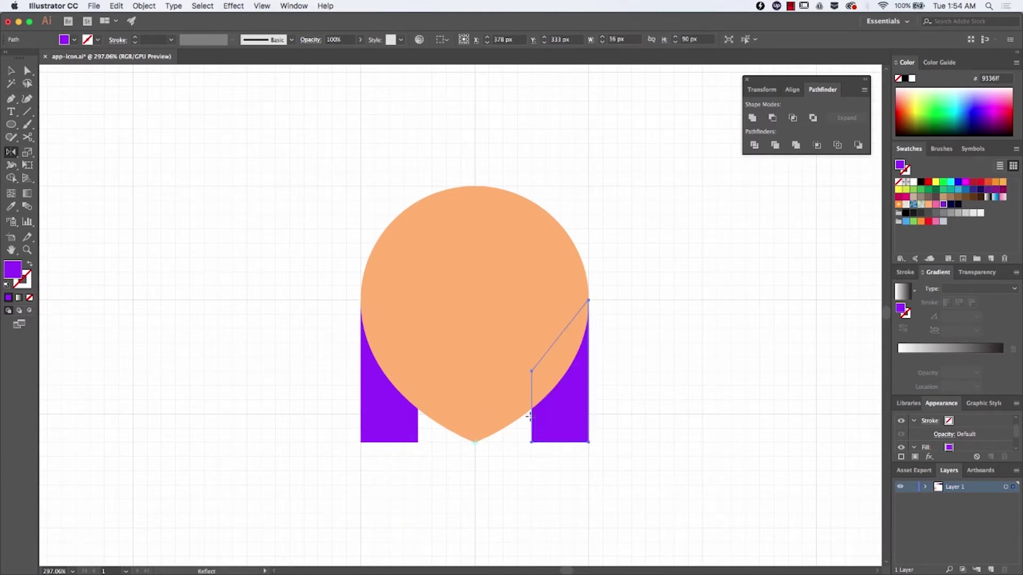
{"action": "key", "text": "v"}
{"action": "left_click", "coordinate": [690, 399]}
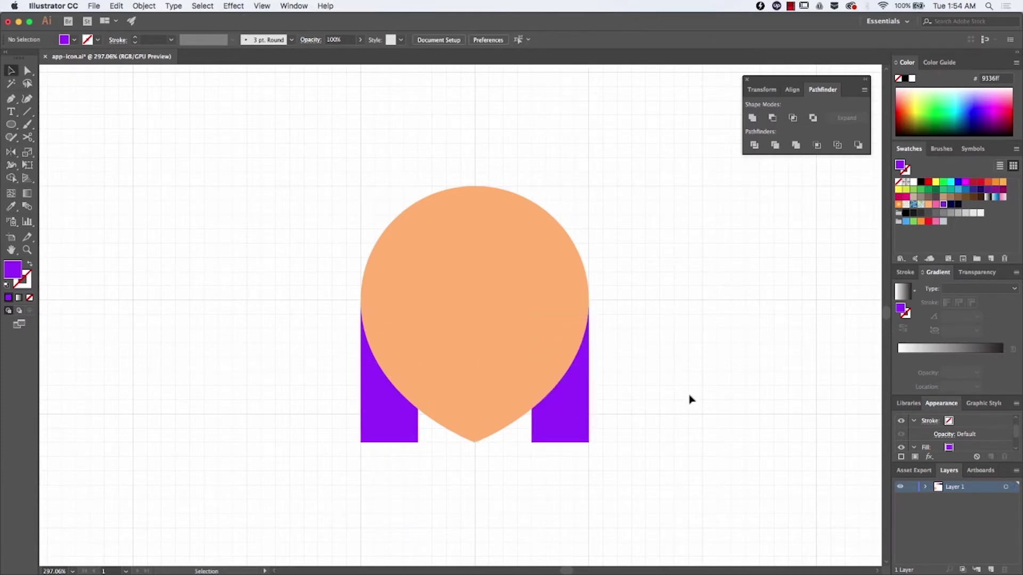
Draw a 90 px circle and place it over the top of the pin, centred at X 432, Y 243 px.
{"action": "left_click_drag", "start_coordinate": [11, 124], "coordinate": [62, 150]}
{"action": "left_click_drag", "start_coordinate": [474, 186], "coordinate": [539, 249]}
{"action": "key", "text": "v"}
{"action": "left_click_drag", "start_coordinate": [512, 192], "coordinate": [504, 235]}
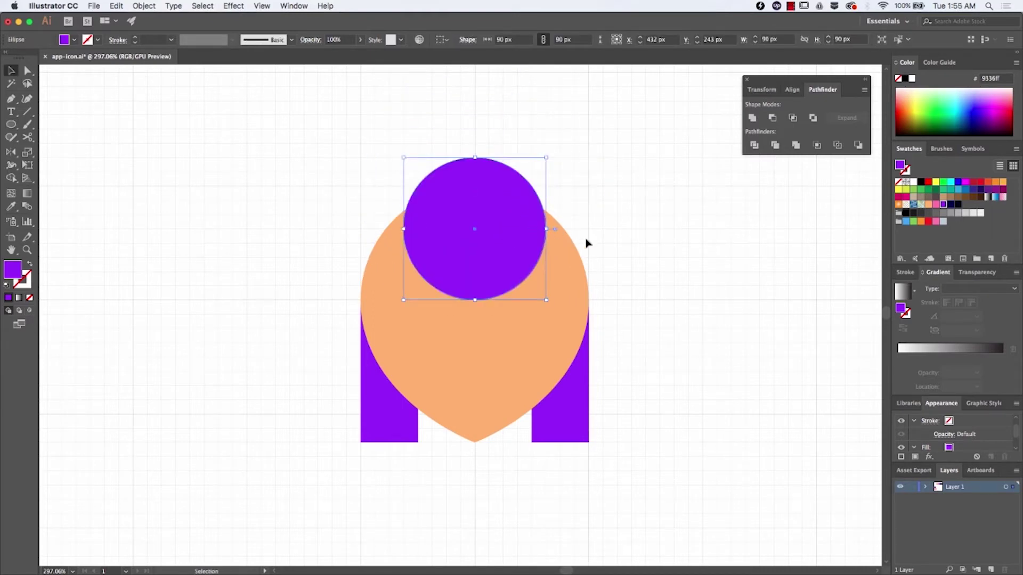
Fill the 90 px circle with white so it reads as a cut-out in the pin.
{"action": "left_click", "coordinate": [913, 182]}
{"action": "left_click", "coordinate": [691, 326]}
{"action": "scroll", "coordinate": [691, 326], "scroll_direction": "down", "scroll_amount": 3}
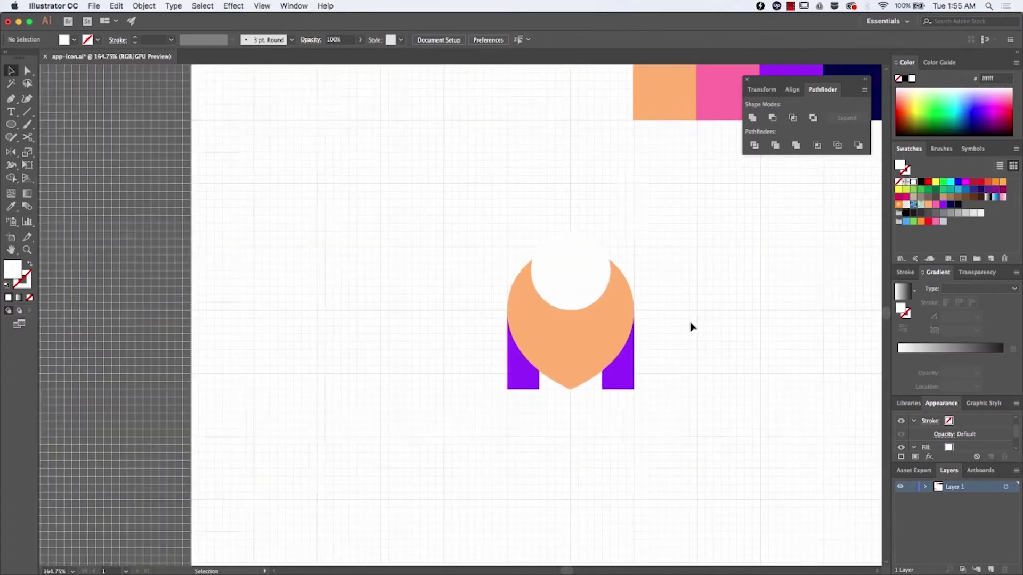
{"action": "scroll", "coordinate": [691, 326], "scroll_direction": "up", "scroll_amount": 3}
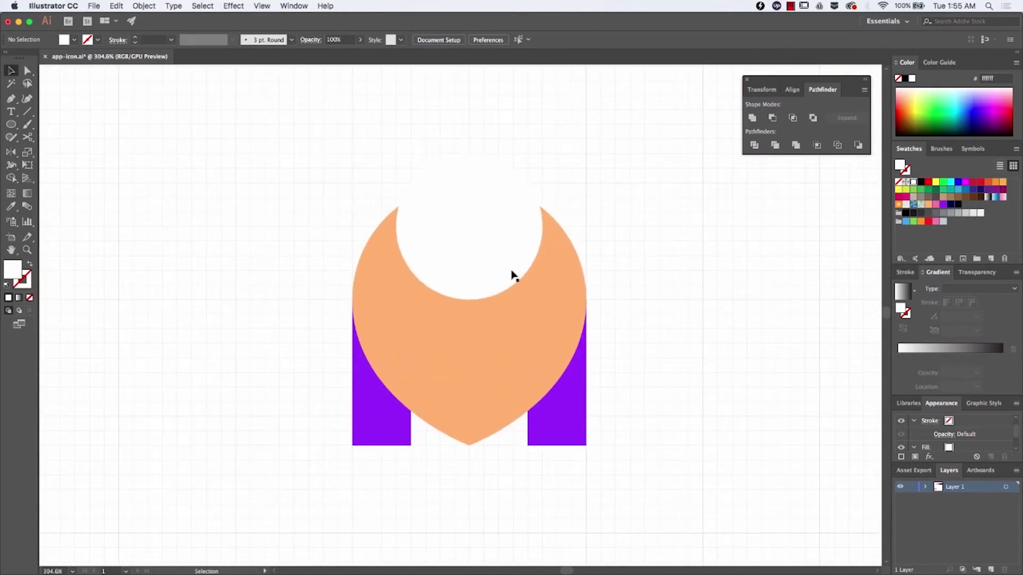
Hide the document grid and turn off snapping to the grid.
{"action": "left_click", "coordinate": [516, 351]}
{"action": "left_click", "coordinate": [478, 266]}
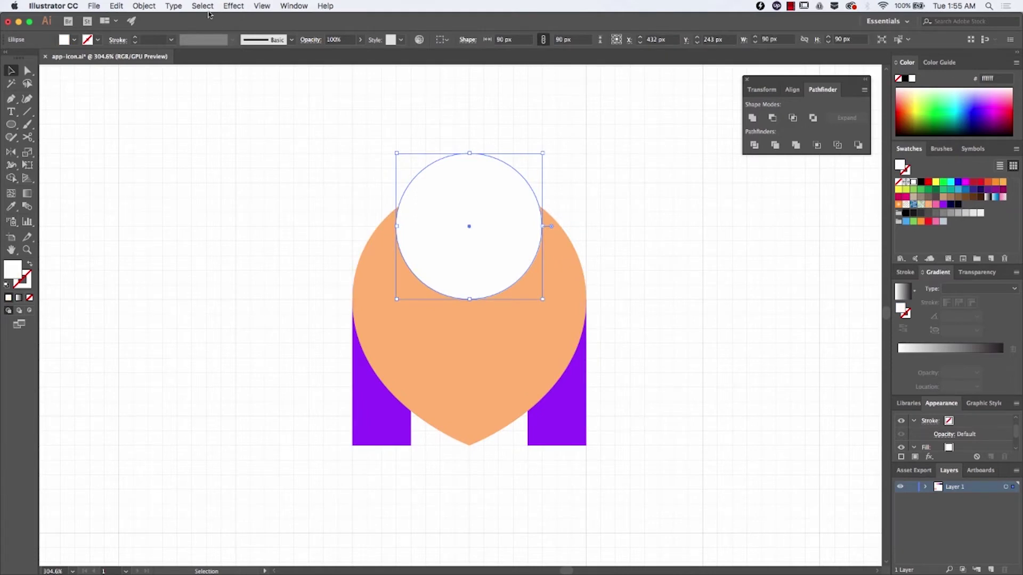
{"action": "left_click", "coordinate": [230, 6]}
{"action": "mouse_move", "coordinate": [264, 6]}
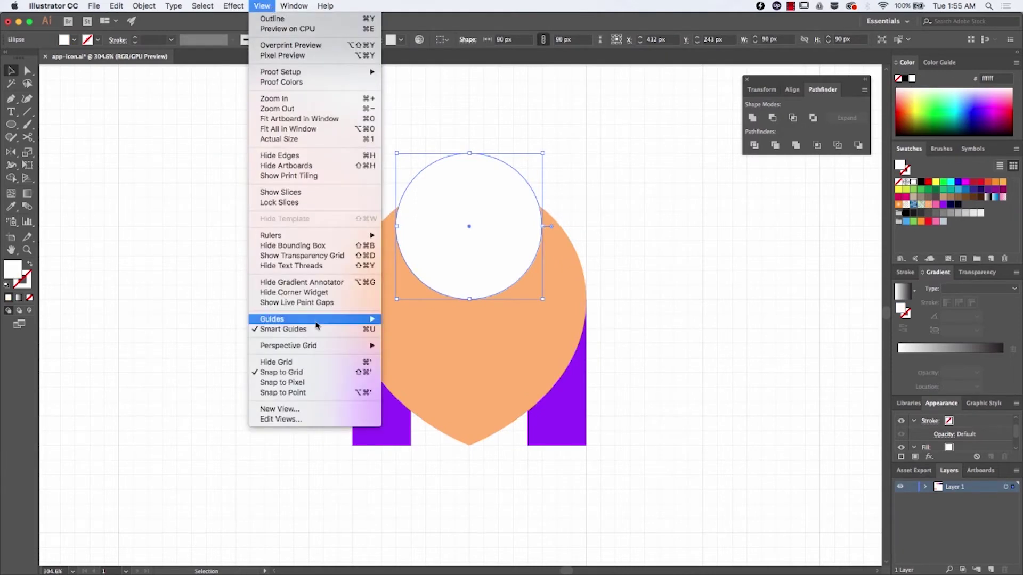
{"action": "left_click", "coordinate": [315, 362]}
{"action": "left_click", "coordinate": [261, 5]}
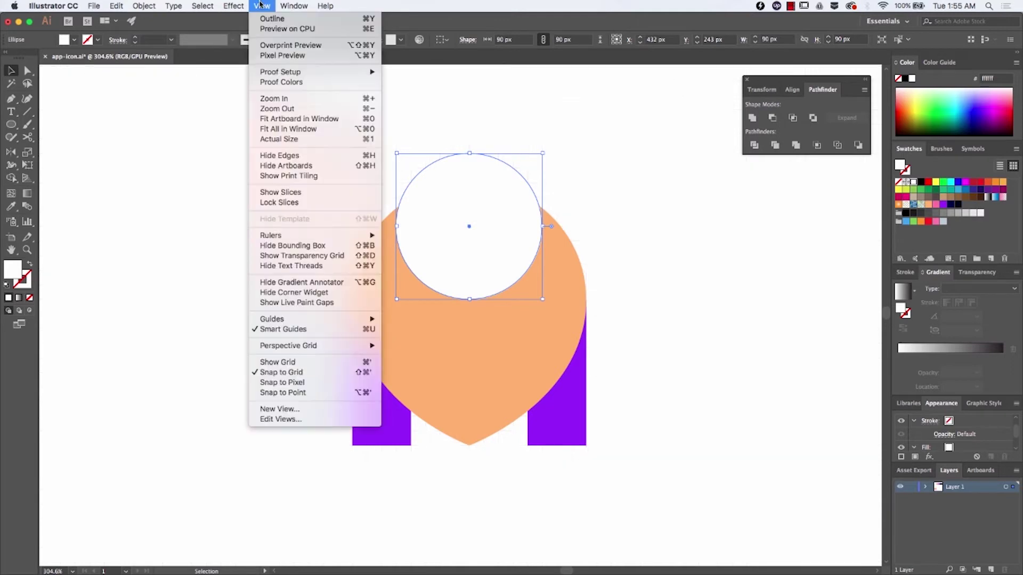
{"action": "left_click", "coordinate": [301, 373]}
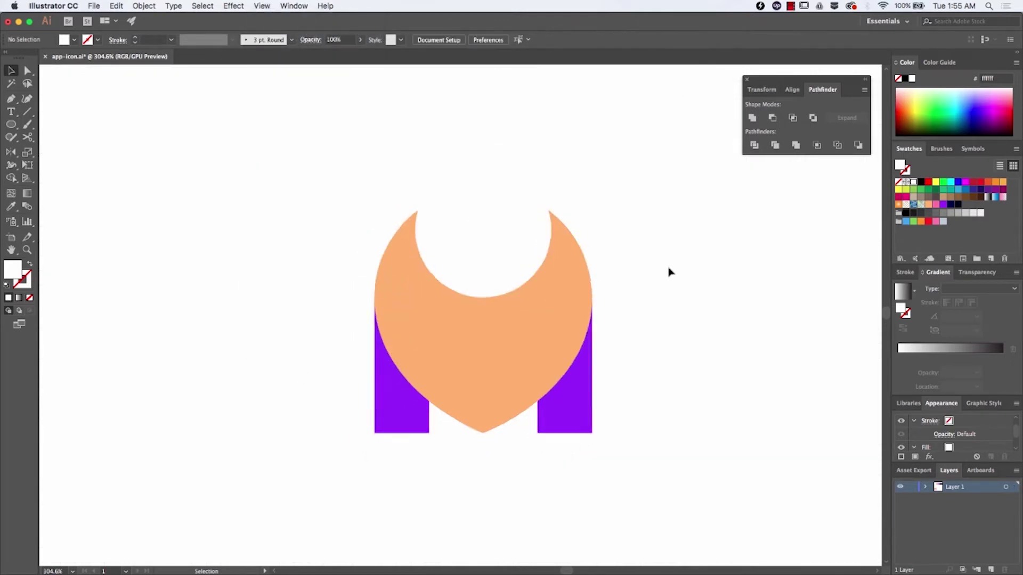
Duplicate the complete icon and set the two versions side by side on the artboard.
{"action": "scroll", "coordinate": [670, 272], "scroll_direction": "down", "scroll_amount": 3}
{"action": "left_click_drag", "start_coordinate": [692, 377], "coordinate": [525, 271]}
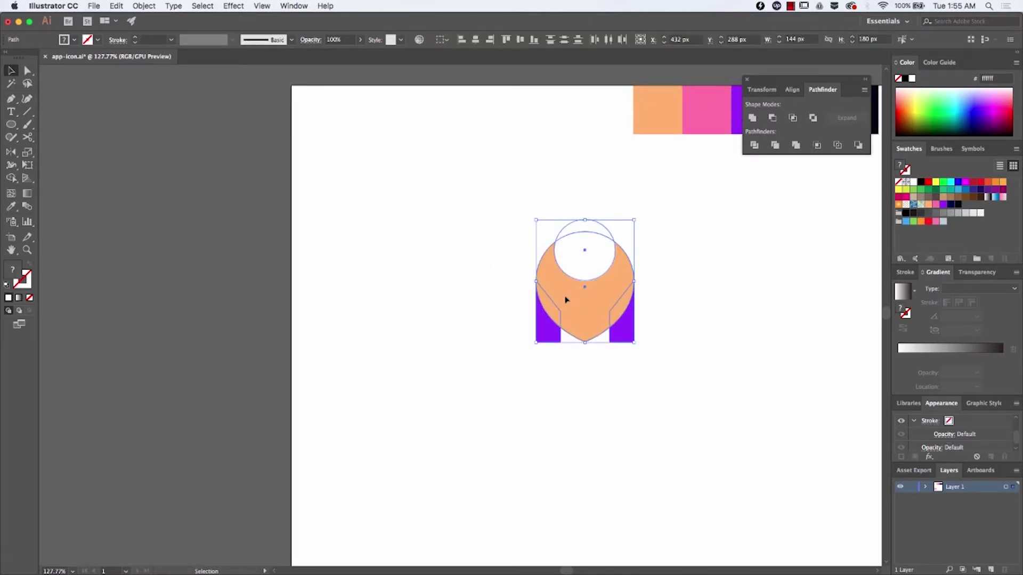
{"action": "mouse_move", "coordinate": [566, 300]}
{"action": "left_mouse_down"}
{"action": "mouse_move", "coordinate": [361, 299]}
{"action": "mouse_move", "coordinate": [546, 299]}
{"action": "left_mouse_up"}
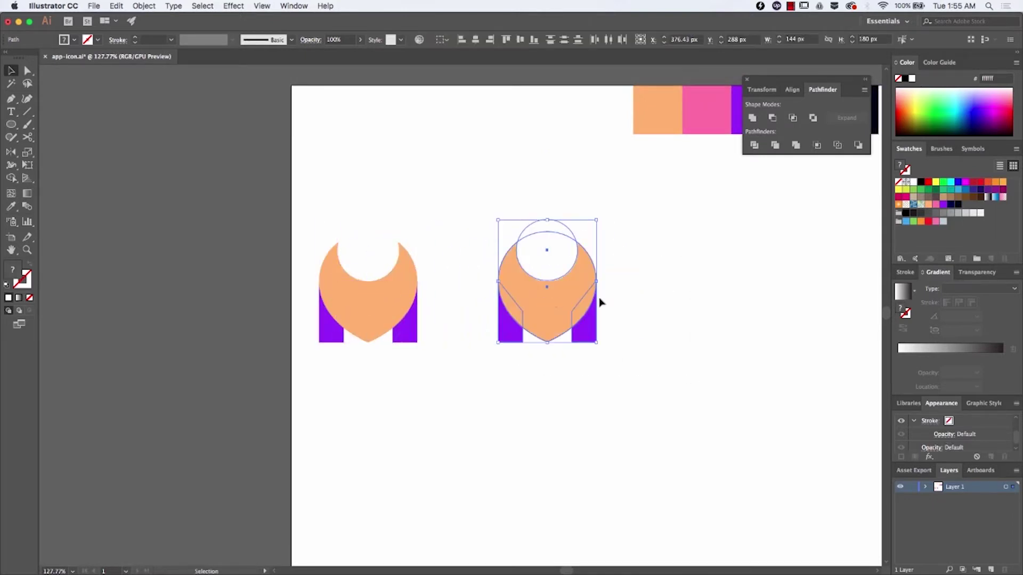
Paste a copy of the second icon's orange pin in front and rotate it counter-clockwise about 45° around its bottom tip.
{"action": "left_click", "coordinate": [676, 317]}
{"action": "scroll", "coordinate": [628, 318], "scroll_direction": "up", "scroll_amount": 3}
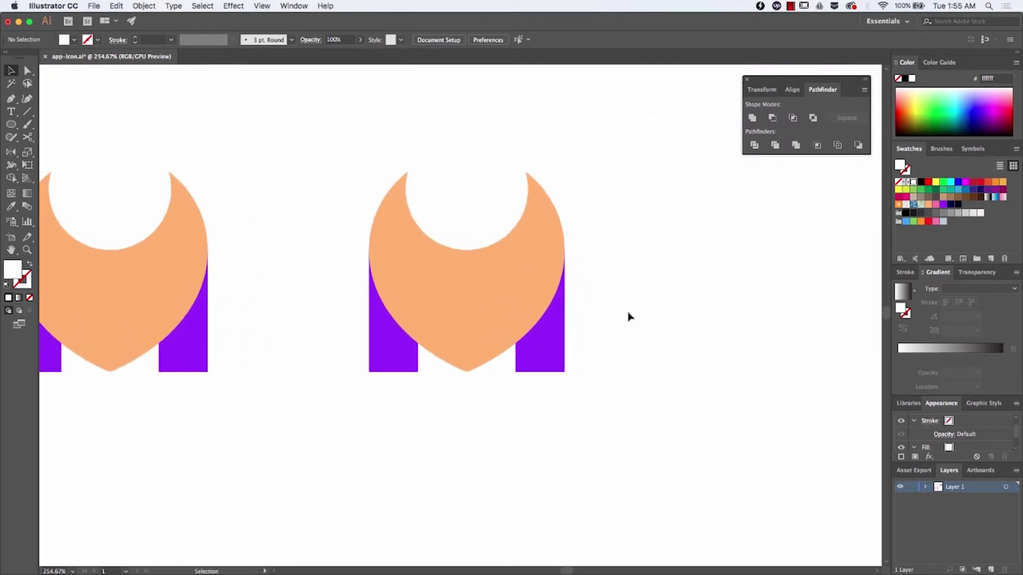
{"action": "left_click_drag", "start_coordinate": [587, 424], "coordinate": [479, 529]}
{"action": "left_click", "coordinate": [362, 356]}
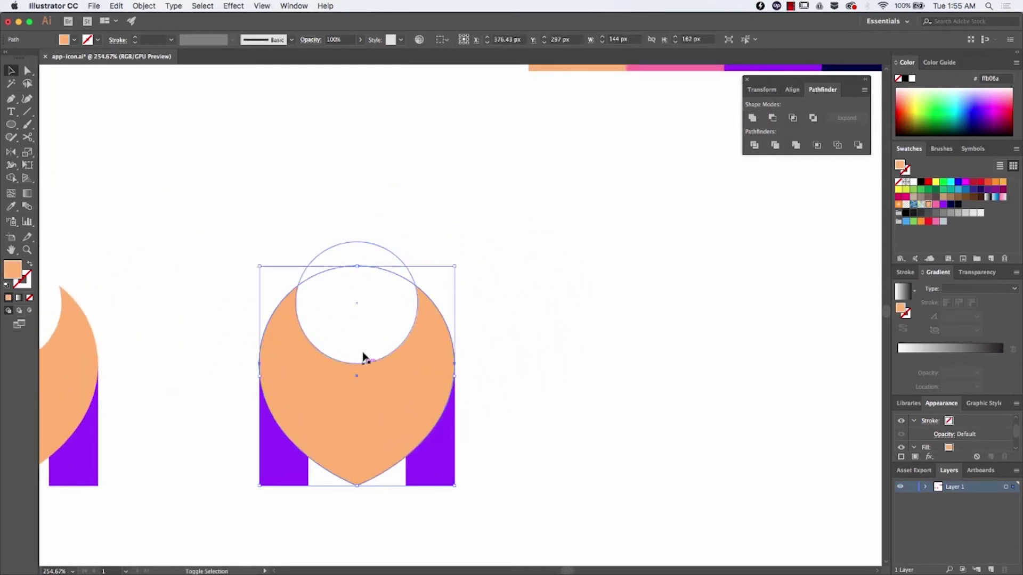
{"action": "left_click", "coordinate": [562, 382]}
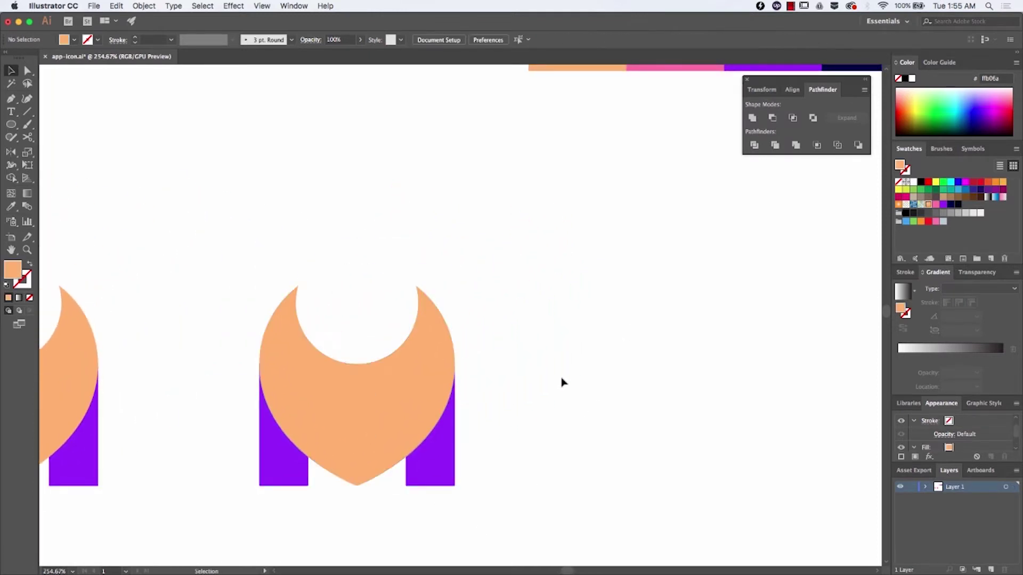
{"action": "left_click", "coordinate": [366, 444]}
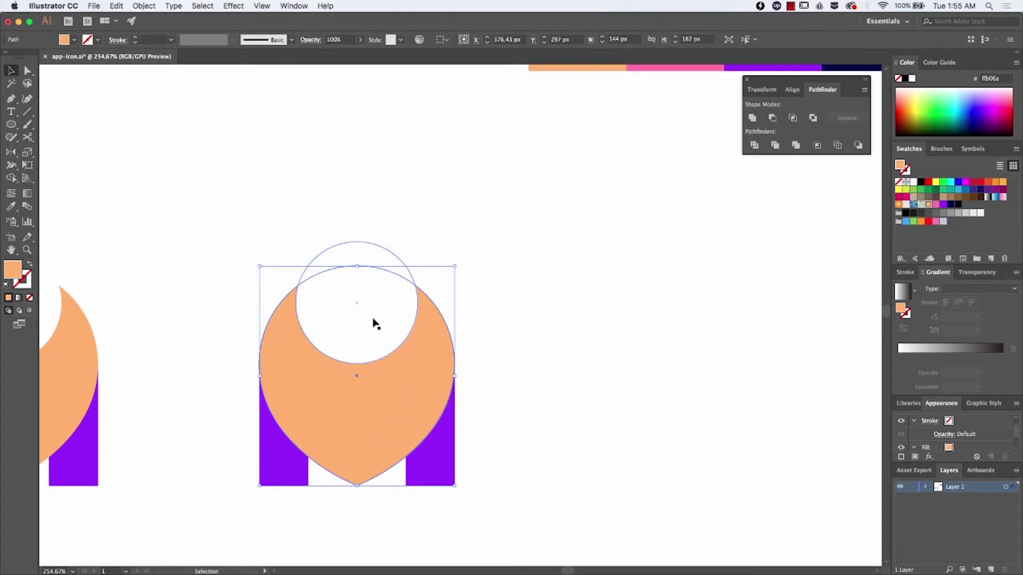
{"action": "left_click", "coordinate": [520, 499]}
{"action": "left_click", "coordinate": [431, 413]}
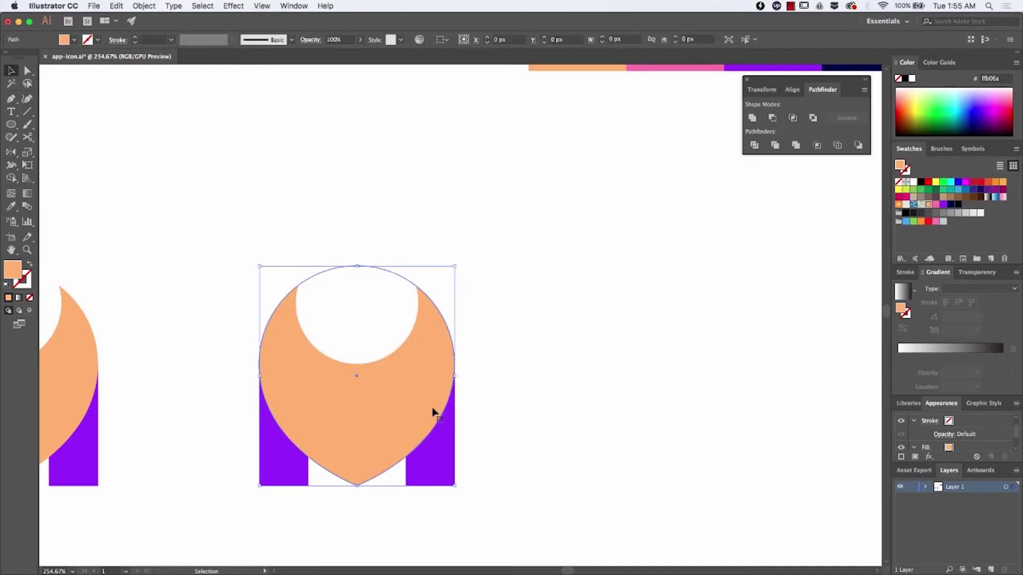
{"action": "key", "text": "super+c"}
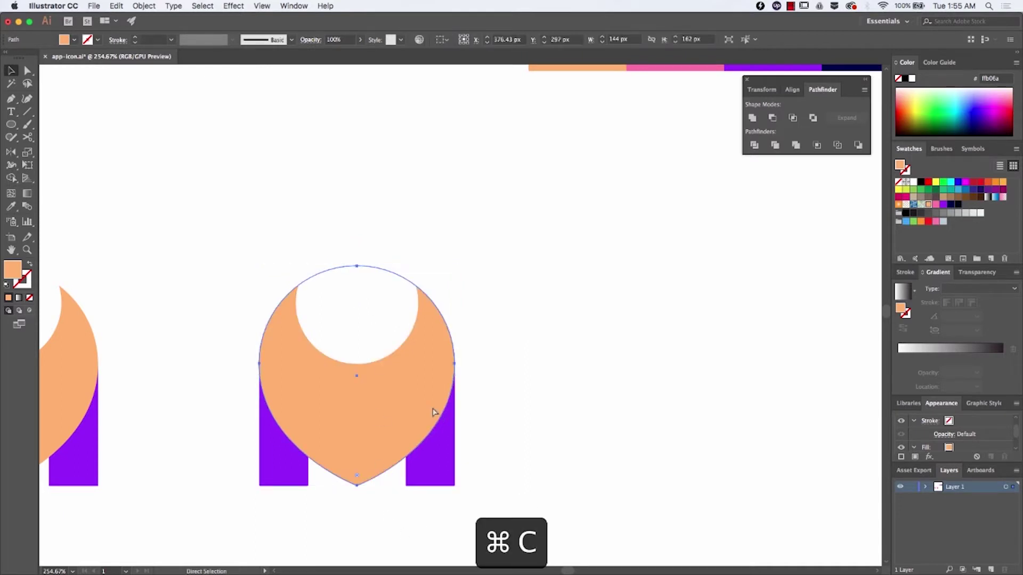
{"action": "key", "text": "super+f"}
{"action": "key", "text": "r"}
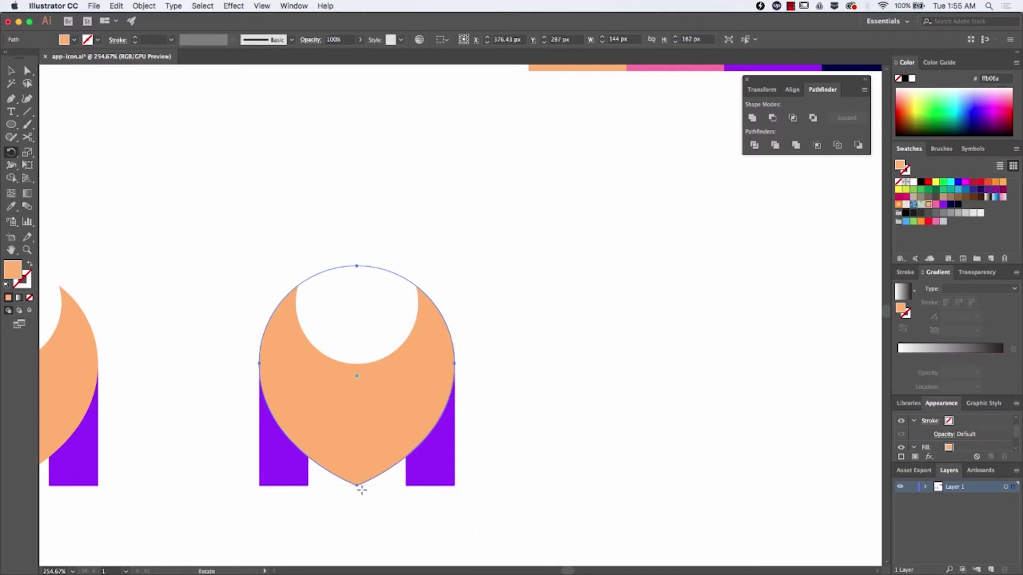
{"action": "left_click", "coordinate": [357, 486]}
{"action": "left_click_drag", "start_coordinate": [430, 342], "coordinate": [331, 327]}
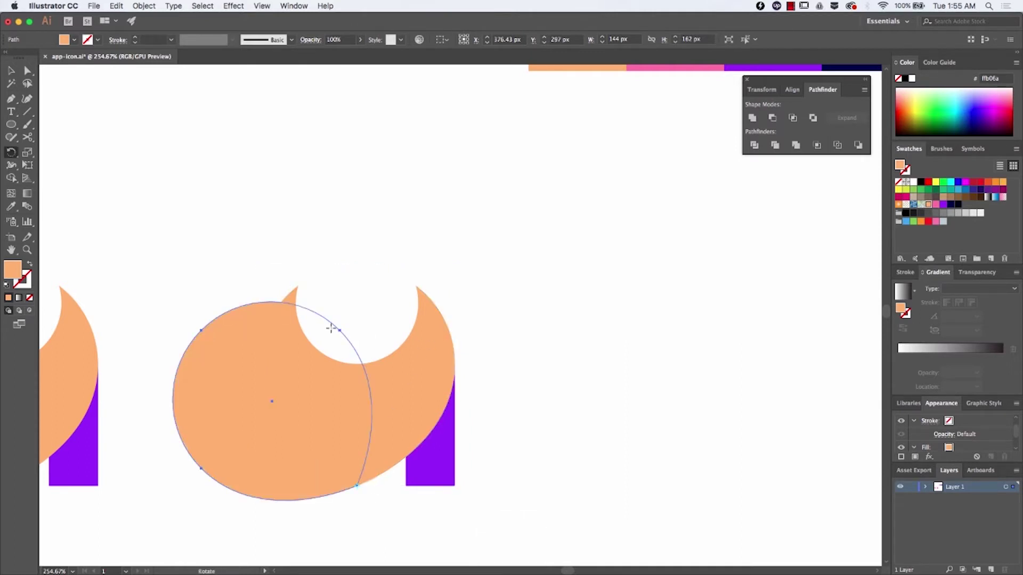
Fill the rotated pin copy with the palette's purple.
{"action": "left_click", "coordinate": [936, 204]}
{"action": "left_click", "coordinate": [943, 207]}
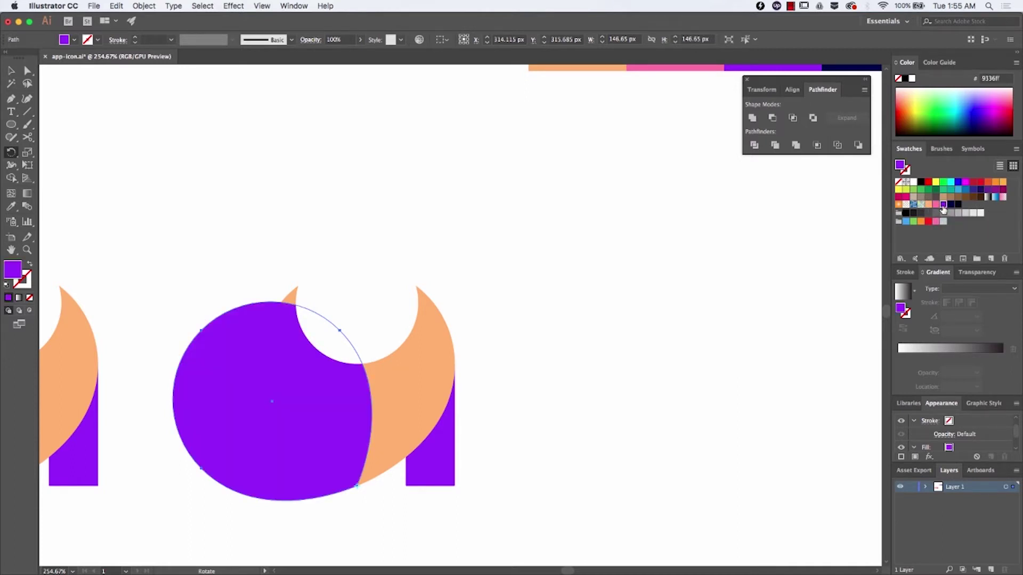
{"action": "key", "text": "v"}
{"action": "left_click", "coordinate": [598, 470]}
Duplicate the purple and orange pins in front and rotate both copies counter-clockwise about 25° around the shared bottom tip.
{"action": "left_click", "coordinate": [359, 448]}
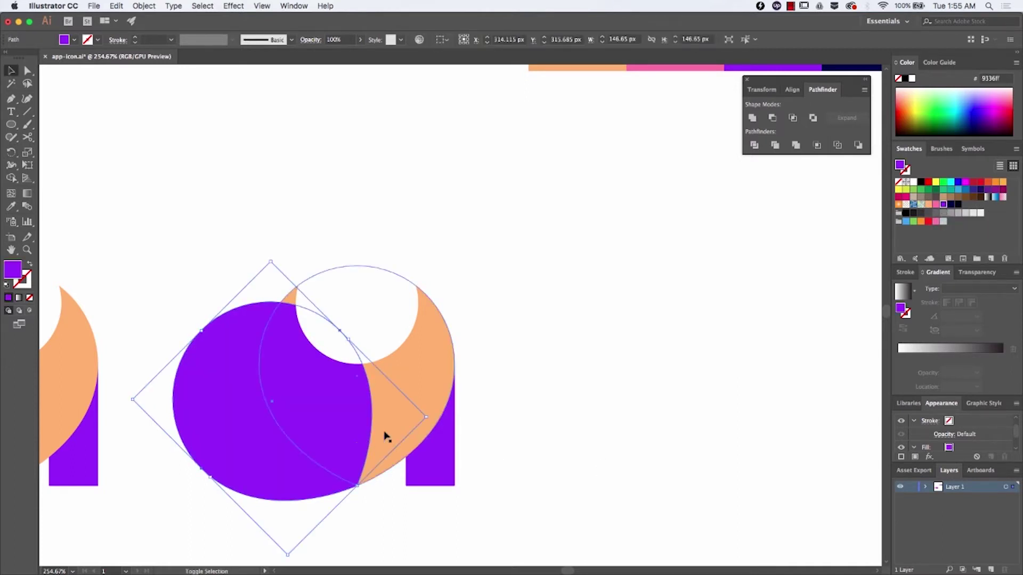
{"action": "left_click", "coordinate": [401, 426], "text": "shift"}
{"action": "key", "text": "a"}
{"action": "key", "text": "cmd+c"}
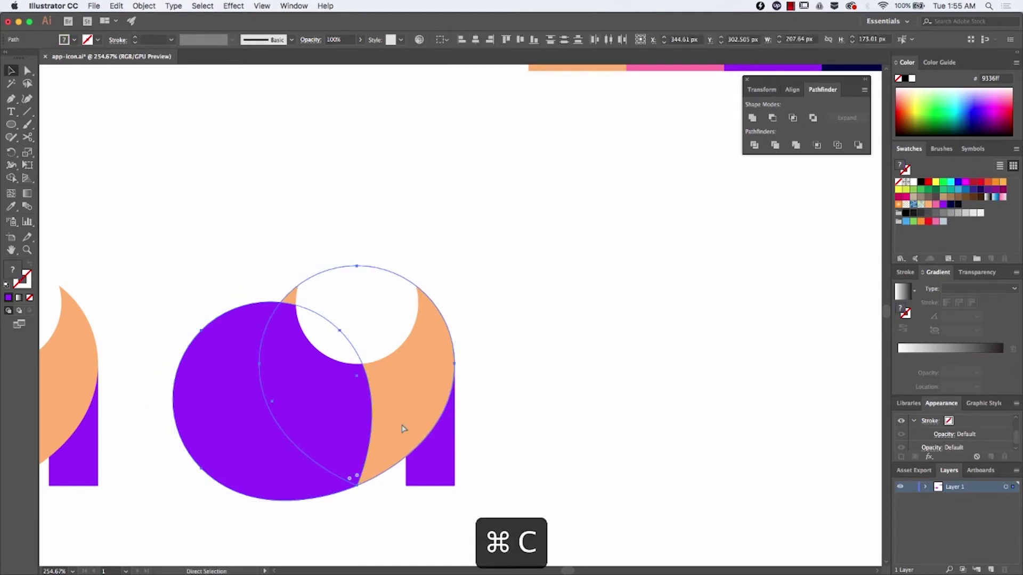
{"action": "key", "text": "super+f"}
{"action": "key", "text": "v"}
{"action": "key", "text": "r"}
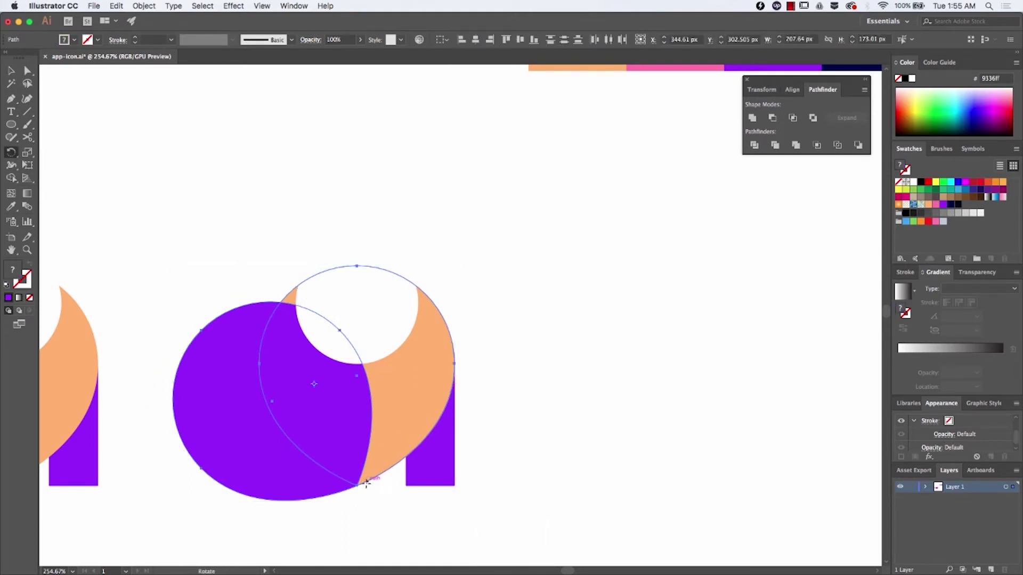
{"action": "left_click", "coordinate": [357, 487]}
{"action": "left_click_drag", "start_coordinate": [421, 390], "coordinate": [373, 389]}
{"action": "key", "text": "v"}
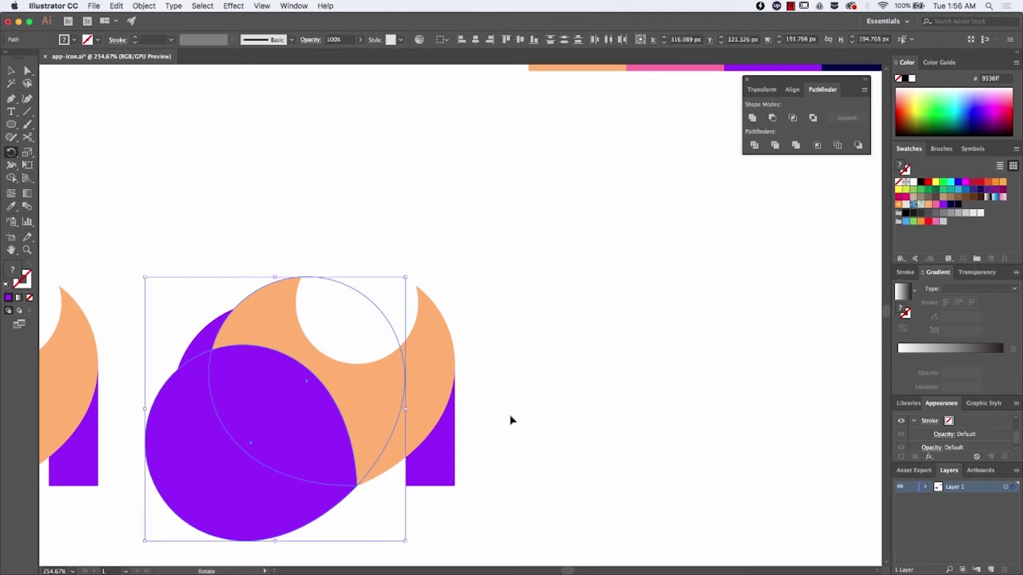
{"action": "left_click", "coordinate": [510, 419]}
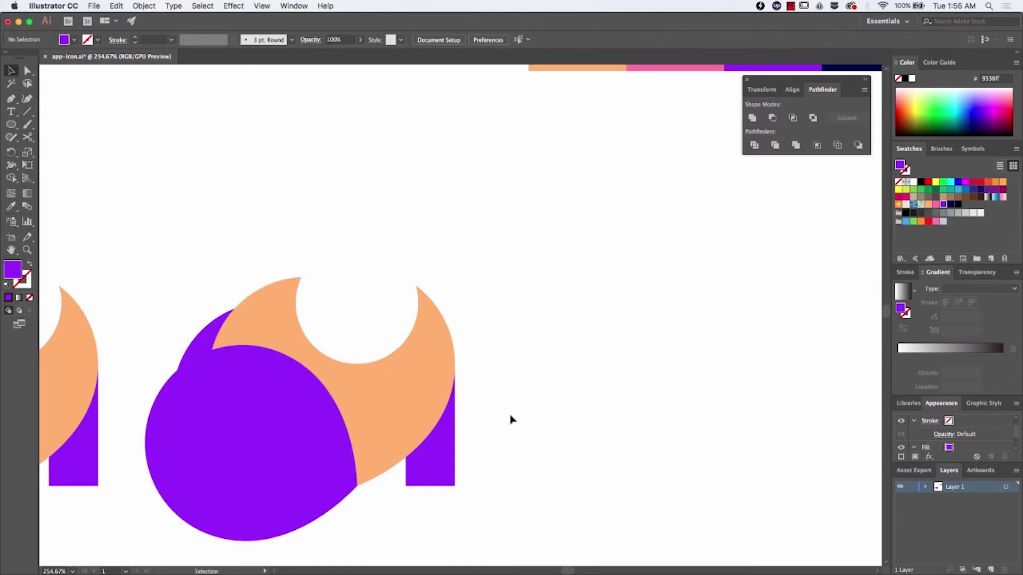
Fill the rotated orange copy with pink behind the upper purple pin, and fill the outermost purple copy with dark navy.
{"action": "left_click", "coordinate": [935, 205]}
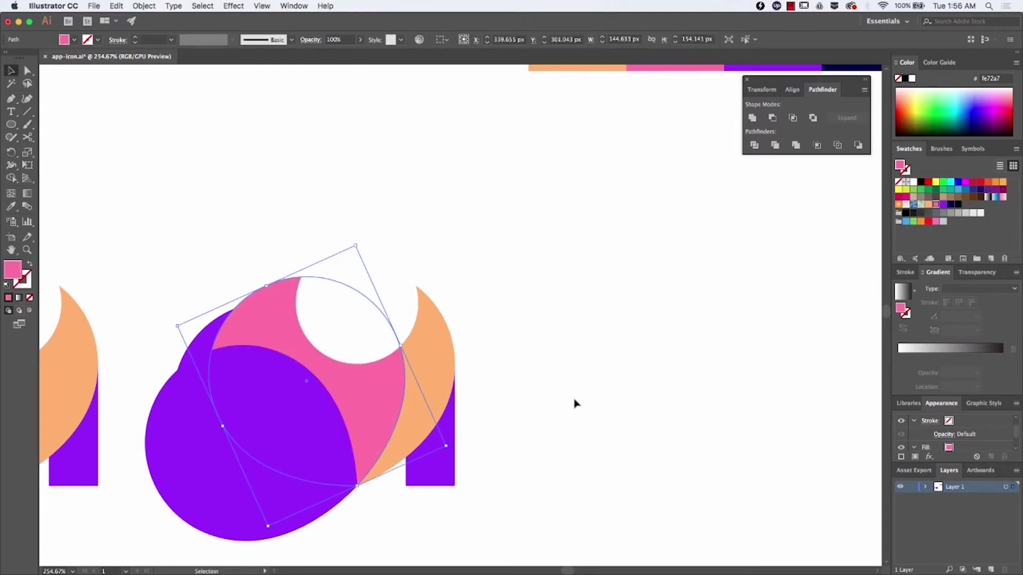
{"action": "key", "text": "super+bracketleft"}
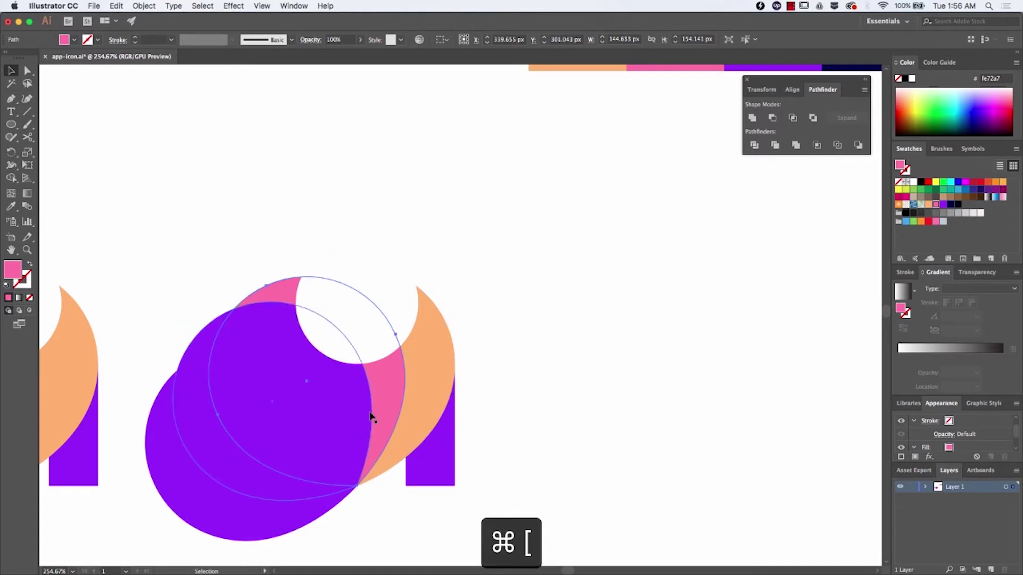
{"action": "left_click", "coordinate": [293, 468]}
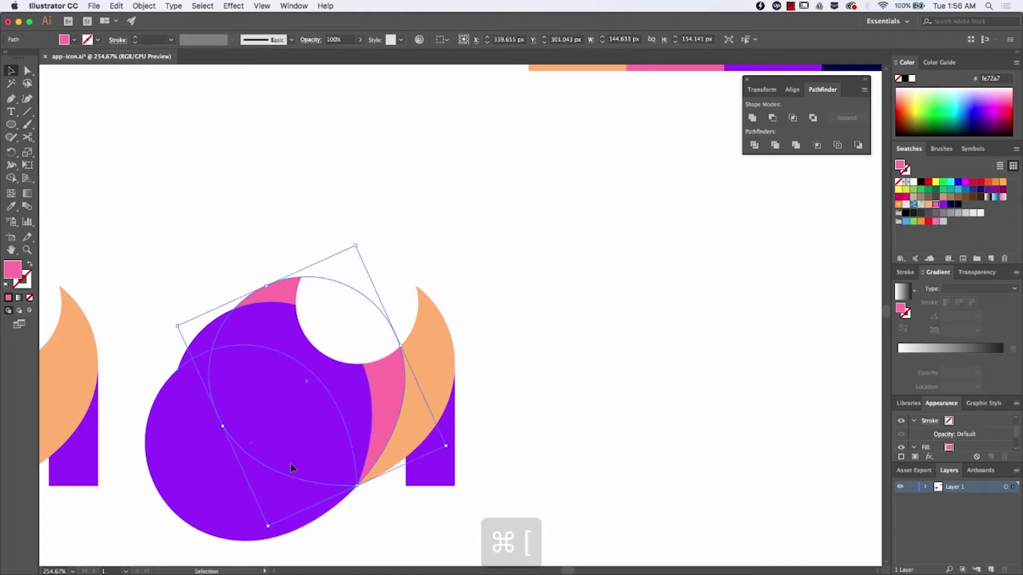
{"action": "left_click", "coordinate": [950, 206]}
{"action": "left_click", "coordinate": [667, 433]}
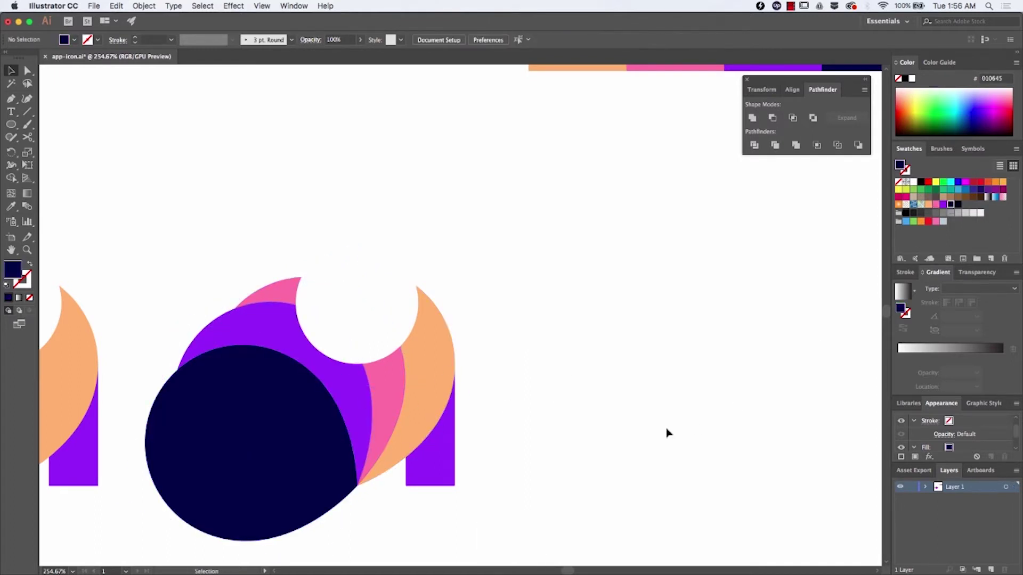
Paste a copy of the upright orange pin in front and apply Pathfinder Merge to it together with the white circle.
{"action": "left_click", "coordinate": [443, 366]}
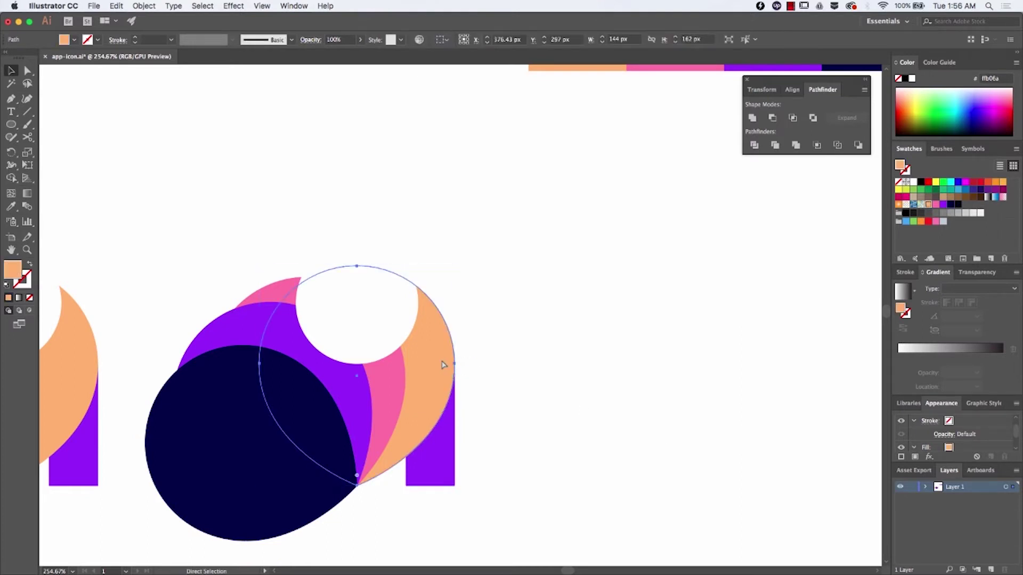
{"action": "key", "text": "super+f"}
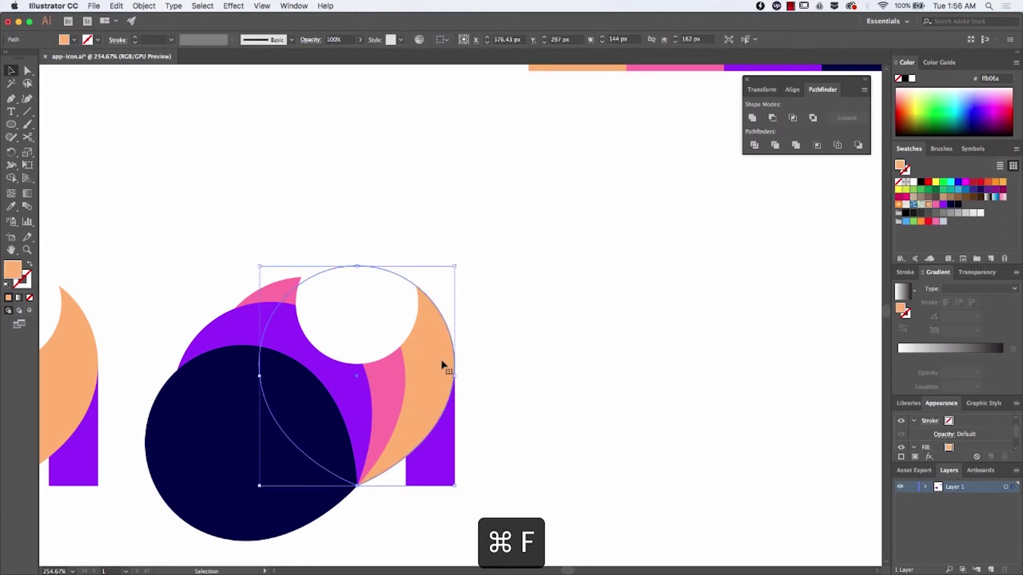
{"action": "left_click", "coordinate": [409, 329], "text": "shift"}
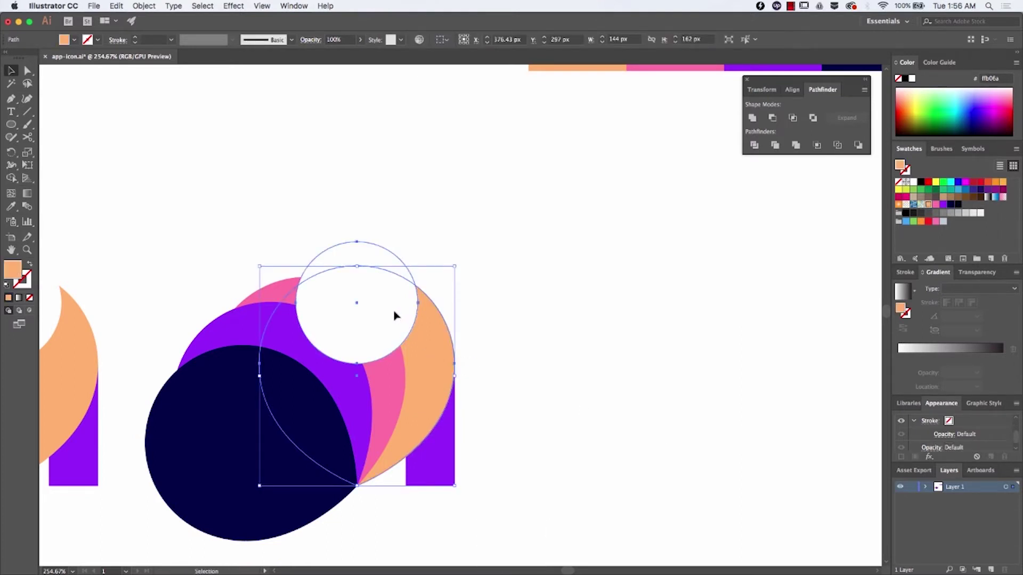
{"action": "left_click", "coordinate": [796, 145]}
Delete the white circle inside the merged group, keeping only the orange cut-out pin shape.
{"action": "double_click", "coordinate": [356, 332]}
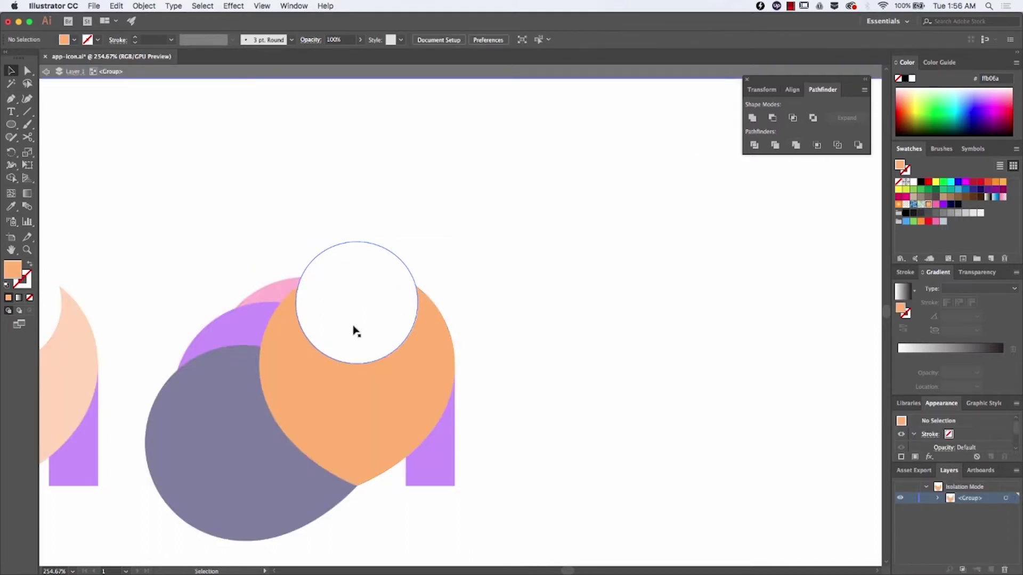
{"action": "left_click", "coordinate": [356, 331]}
{"action": "key", "text": "Delete"}
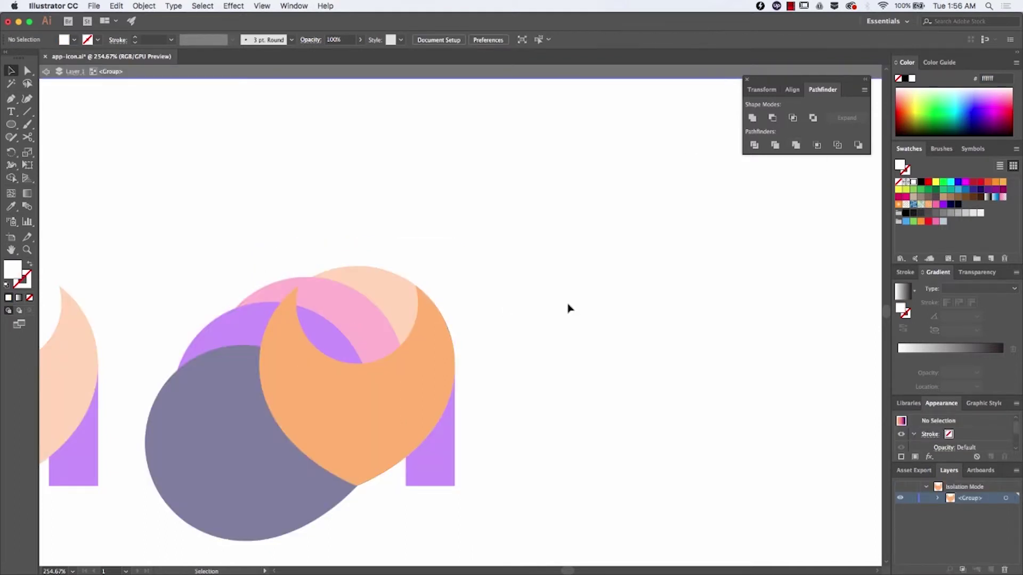
{"action": "key", "text": "Escape"}
Group the navy, purple, pink and full orange pins that fan out behind the cut-out shape.
{"action": "left_click", "coordinate": [257, 421]}
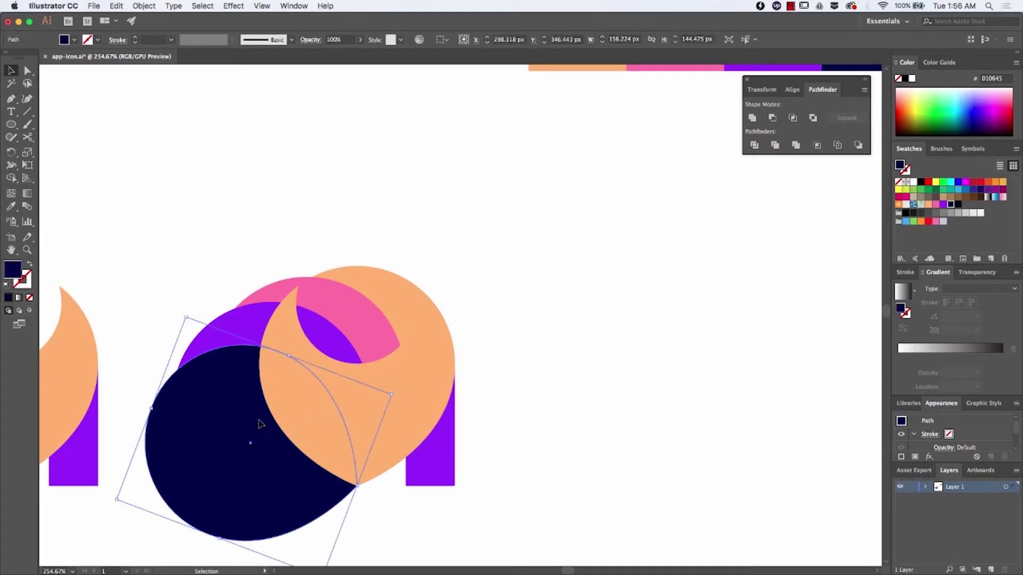
{"action": "left_click", "coordinate": [253, 325], "text": "shift"}
{"action": "left_click", "coordinate": [352, 302], "text": "shift"}
{"action": "left_click", "coordinate": [378, 294], "text": "shift"}
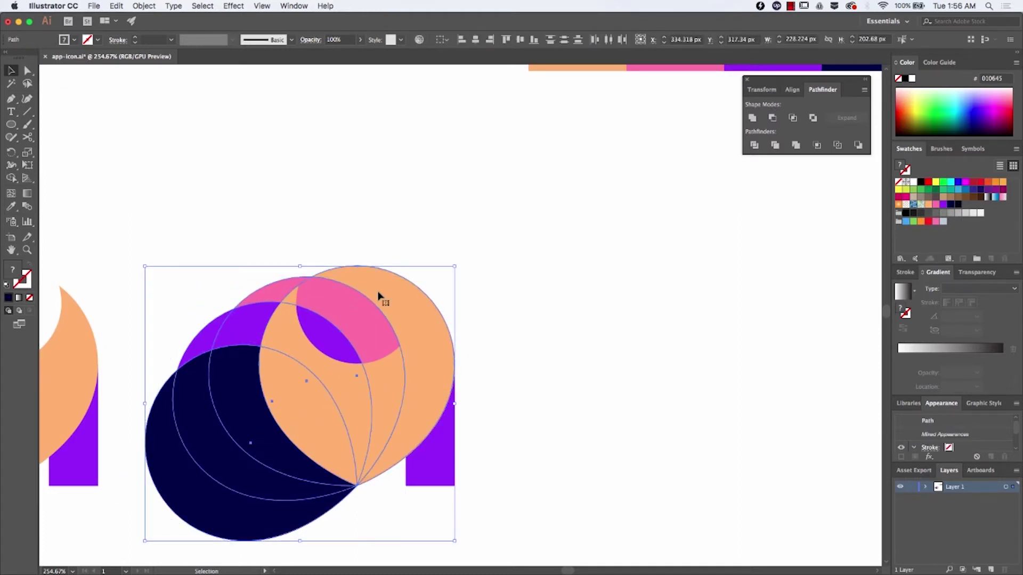
{"action": "key", "text": "super+g"}
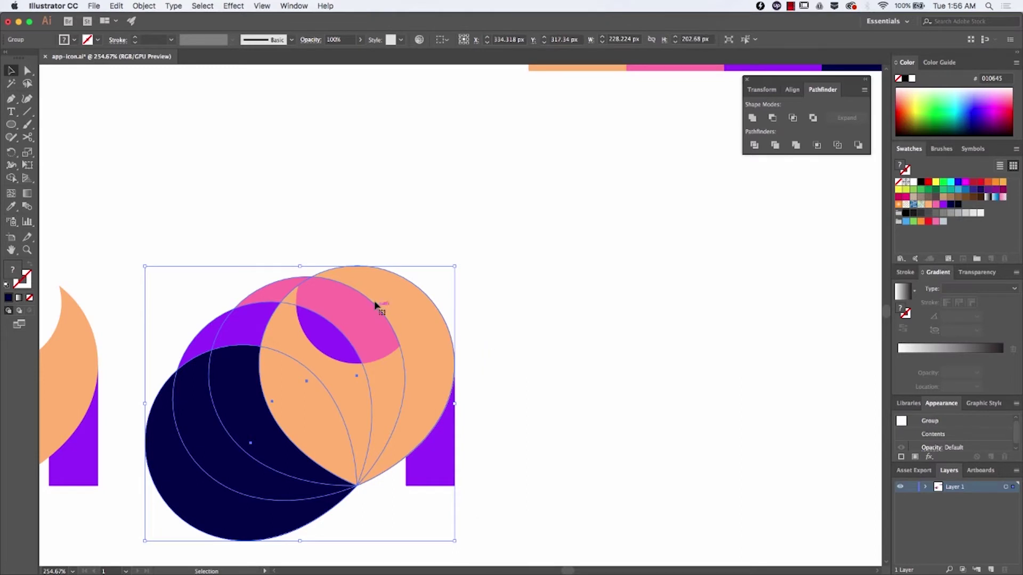
Try to clip the group of fanned pins with a clipping mask made from the orange cut-out pin.
{"action": "left_click", "coordinate": [425, 309]}
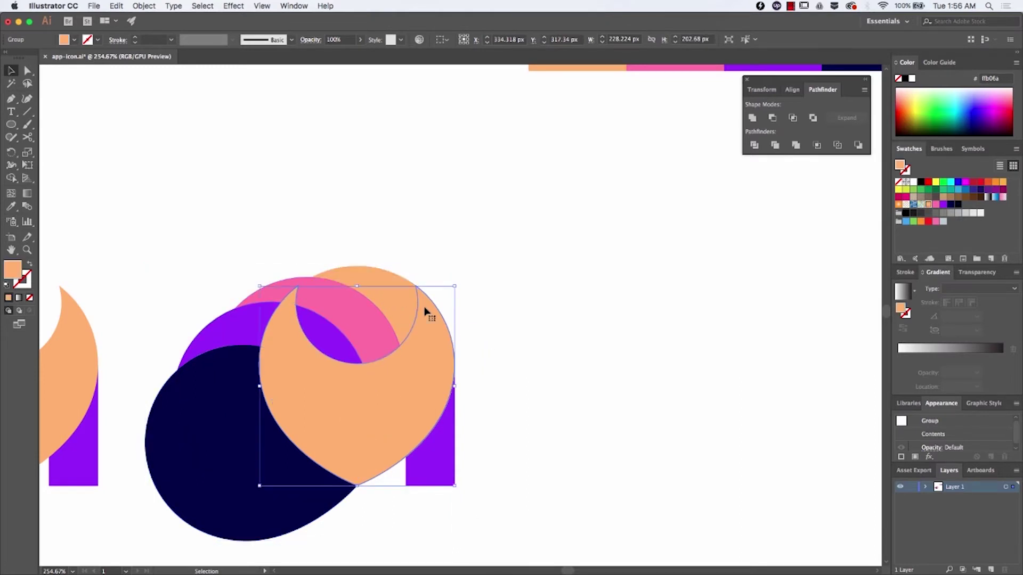
{"action": "left_click", "coordinate": [348, 327]}
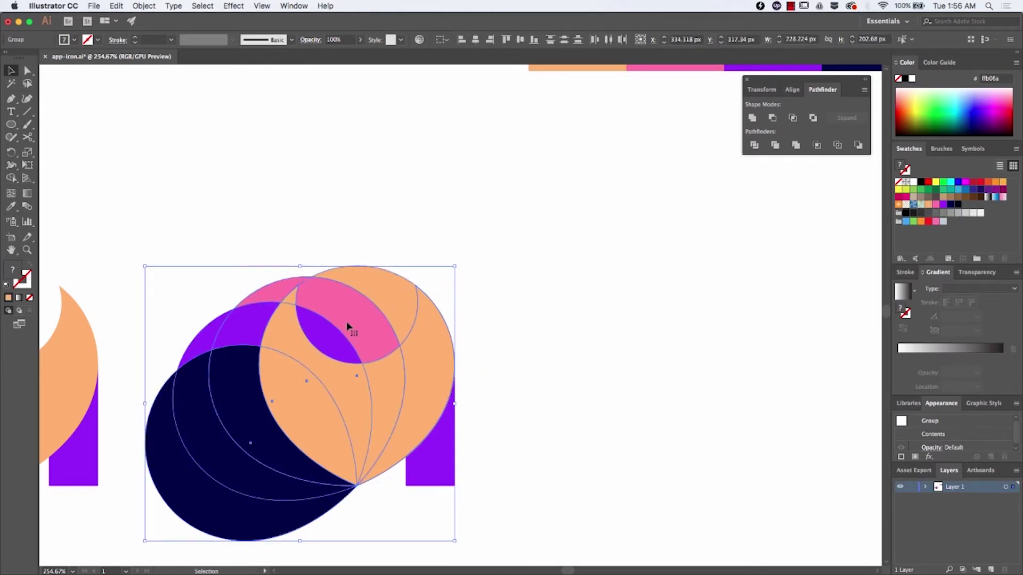
{"action": "right_click", "coordinate": [347, 325]}
{"action": "mouse_move", "coordinate": [374, 375]}
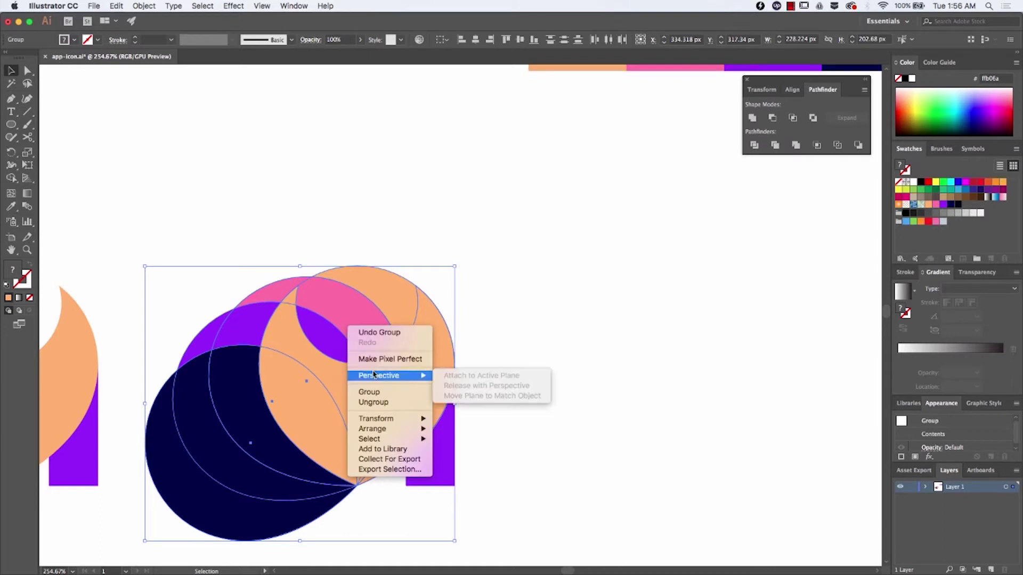
{"action": "left_click", "coordinate": [534, 262]}
{"action": "key", "text": "super+7"}
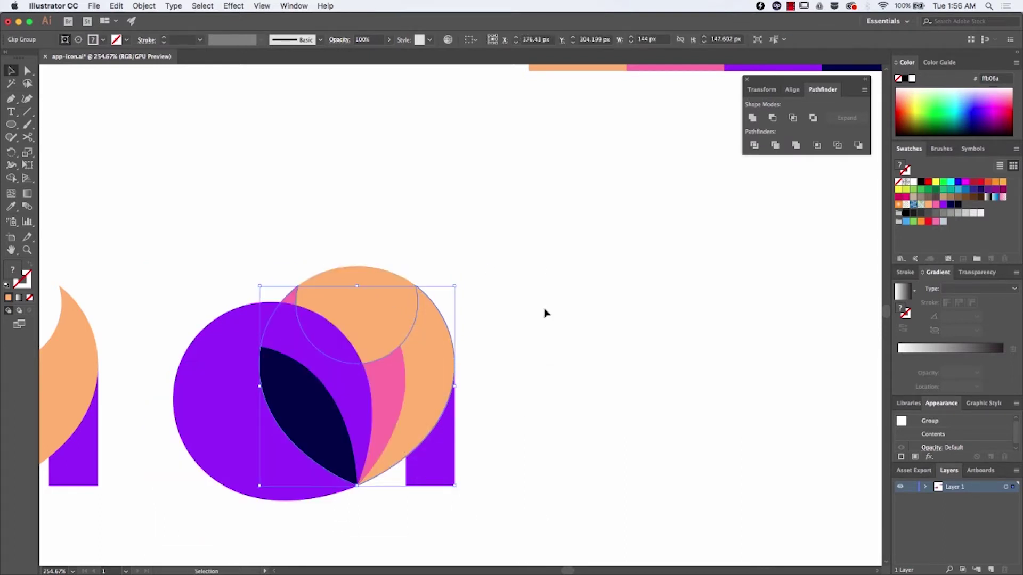
Undo the clipping mask on the fanned pins.
{"action": "key", "text": "super+z"}
{"action": "key", "text": "super+z"}
{"action": "key", "text": "super+z"}
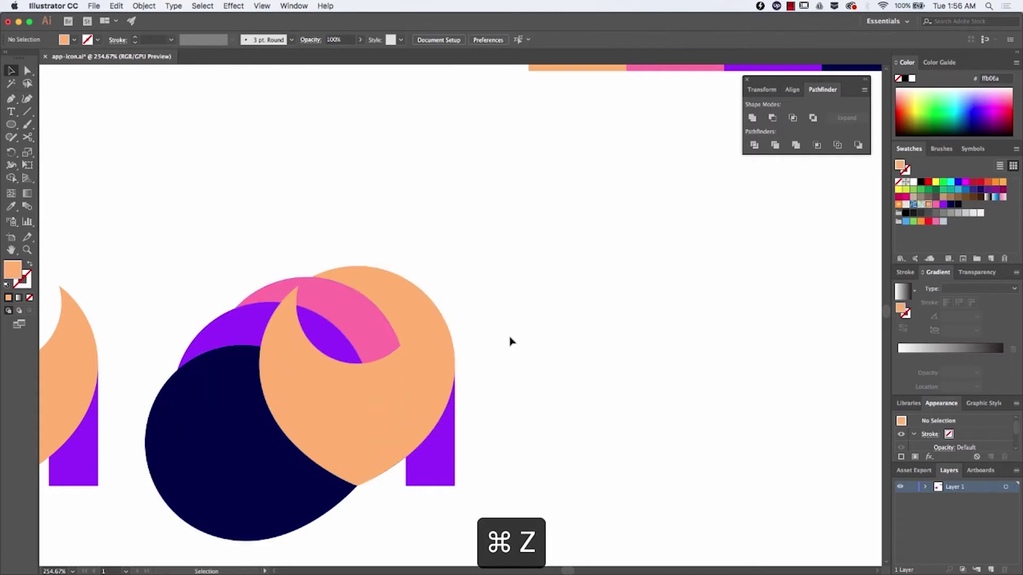
Move the pin group straight up until its tip meets the cut-out's lowest point, and delete the stray purple pin left underneath.
{"action": "left_click", "coordinate": [246, 336]}
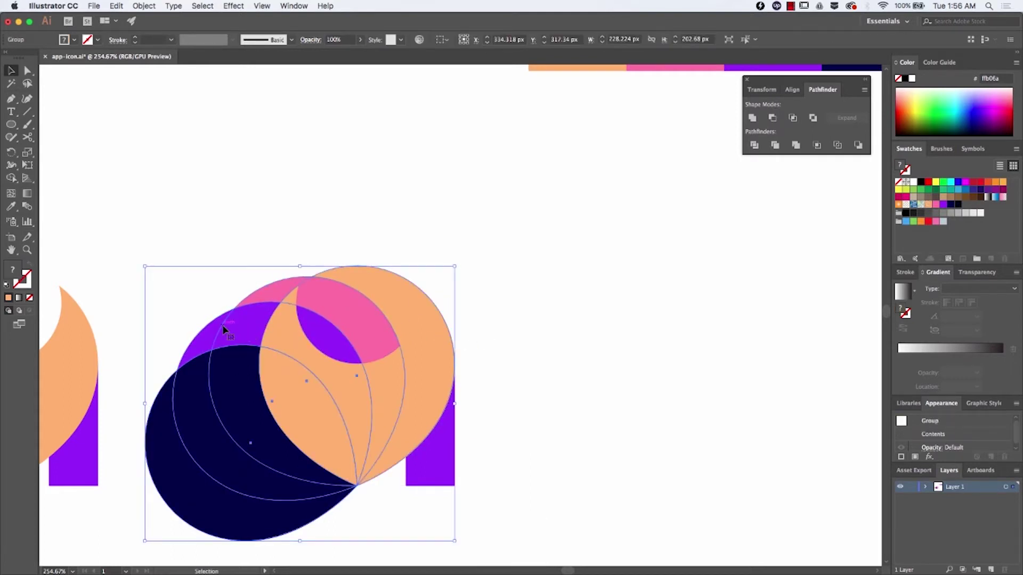
{"action": "left_click_drag", "start_coordinate": [211, 330], "coordinate": [213, 268]}
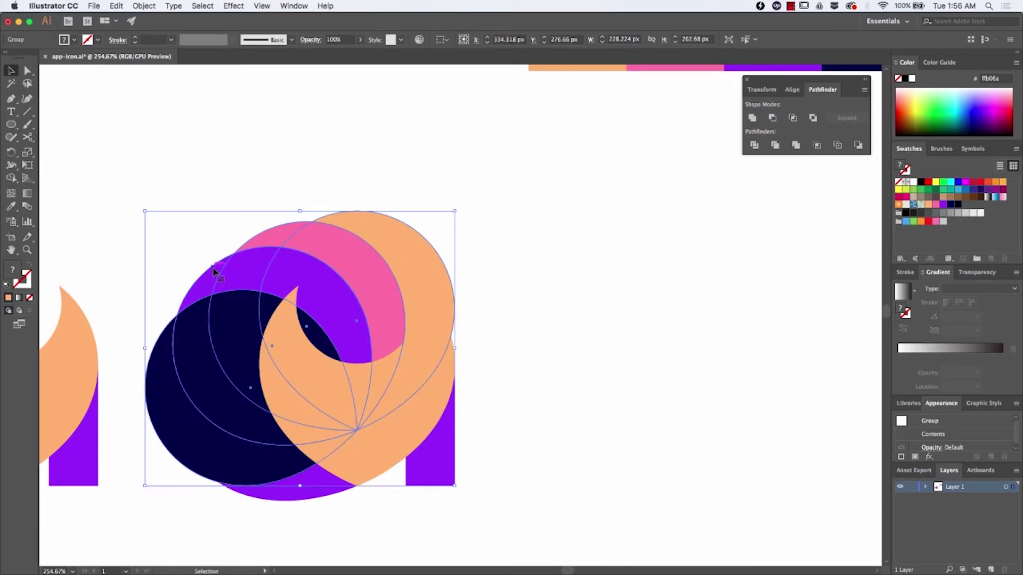
{"action": "key", "text": "super+z"}
{"action": "left_click_drag", "start_coordinate": [208, 333], "coordinate": [195, 211]}
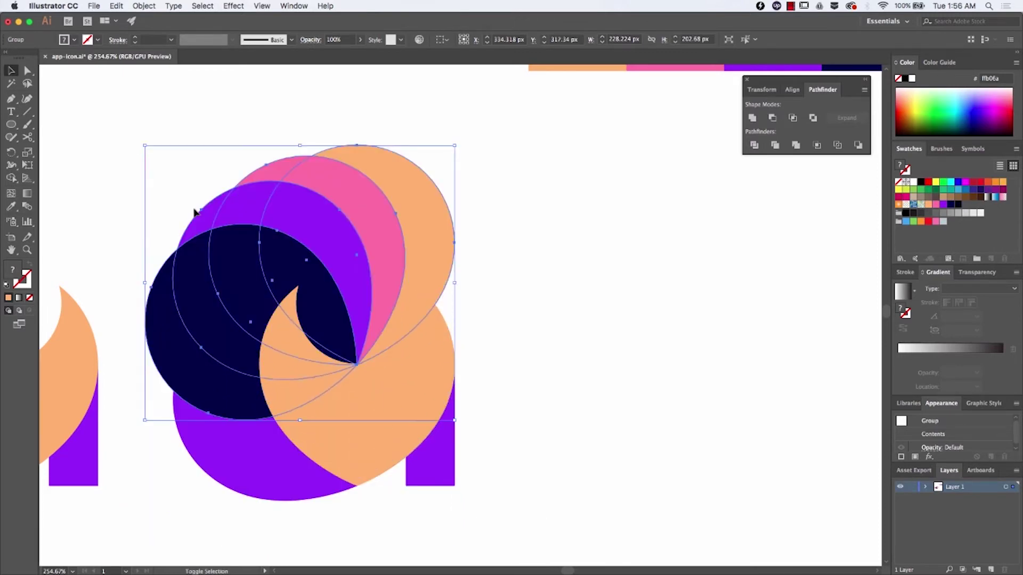
{"action": "left_click", "coordinate": [253, 439]}
{"action": "key", "text": "Delete"}
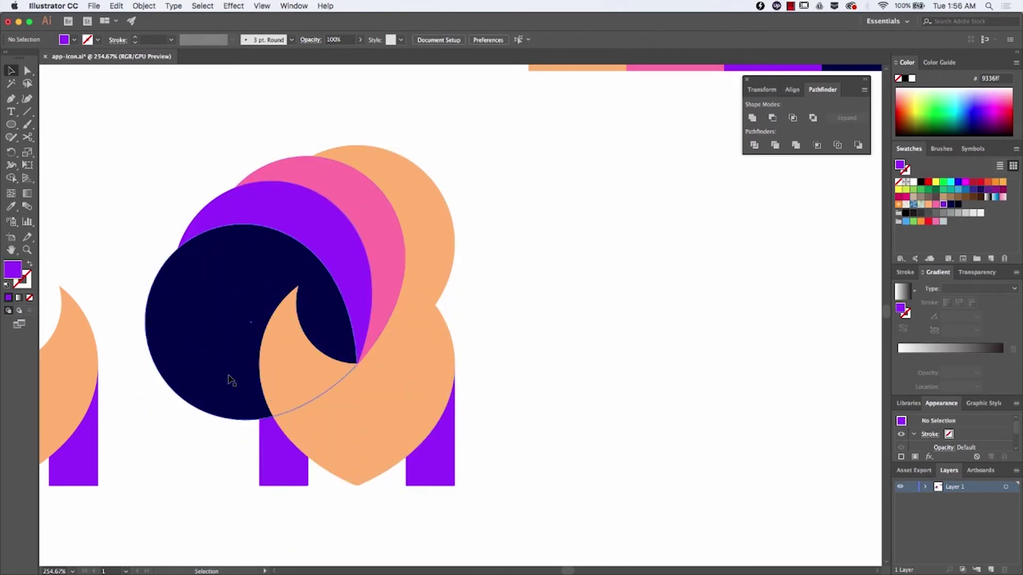
Move the fanned pin group straight down until its tip meets the cut-out pin's tip, and clip the group inside the cut-out.
{"action": "left_click_drag", "start_coordinate": [229, 372], "coordinate": [226, 486]}
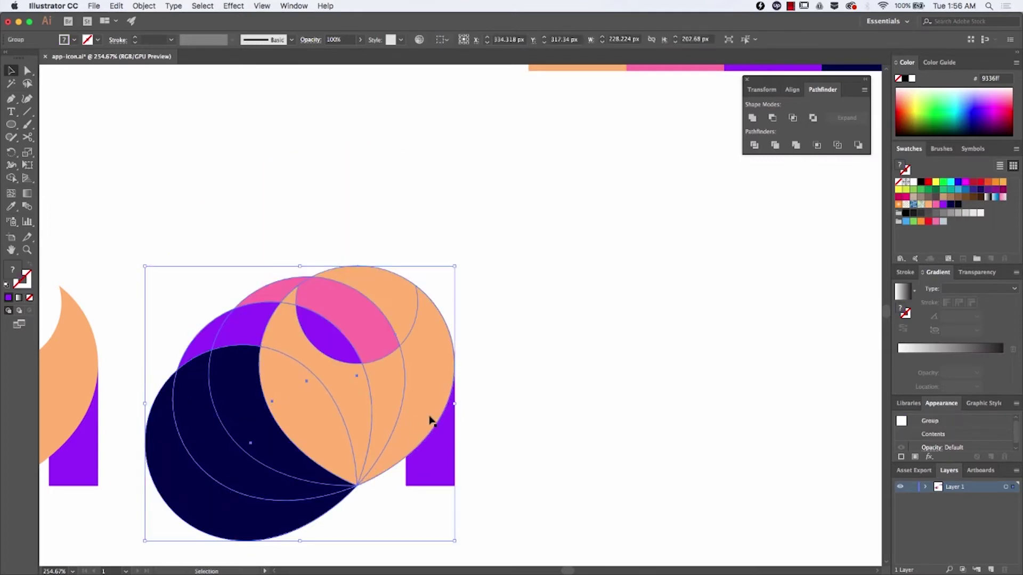
{"action": "left_click", "coordinate": [433, 394]}
{"action": "key", "text": "a"}
{"action": "left_click", "coordinate": [245, 424], "text": "super"}
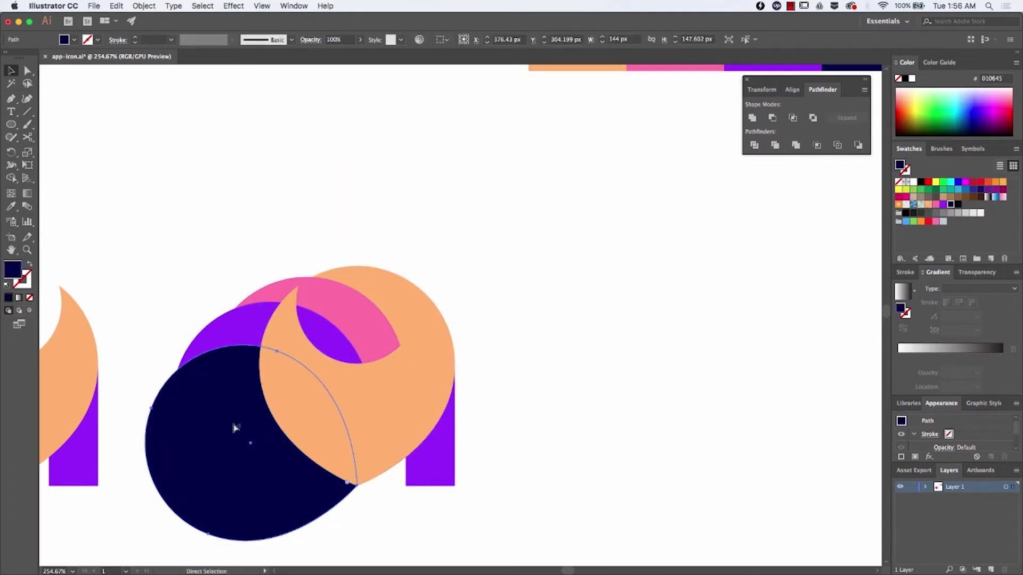
{"action": "left_click", "coordinate": [394, 388]}
{"action": "left_click", "coordinate": [211, 427], "text": "shift"}
{"action": "key", "text": "super+7"}
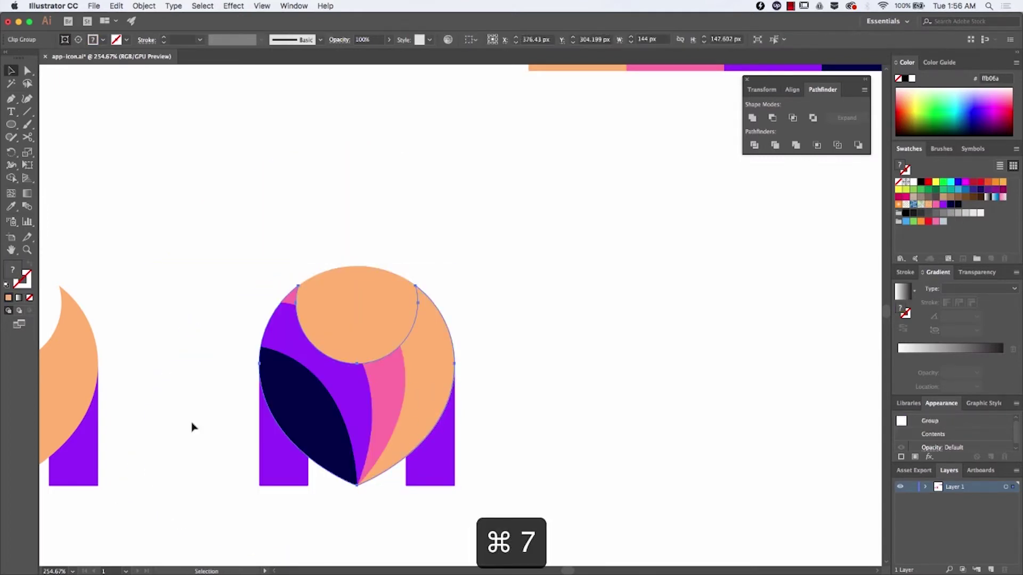
Delete the full orange pin behind the clipped shape so that the circular cut-out is empty.
{"action": "left_click", "coordinate": [566, 436]}
{"action": "left_click", "coordinate": [384, 320]}
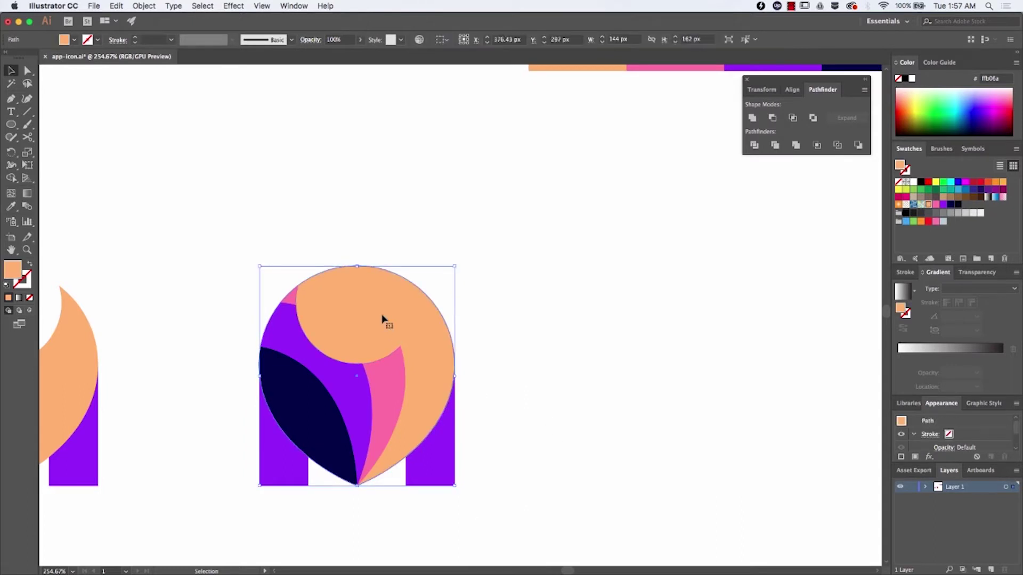
{"action": "key", "text": "Delete"}
Try rounding the two pointed upper tips of the clipped pin shape.
{"action": "key", "text": "a"}
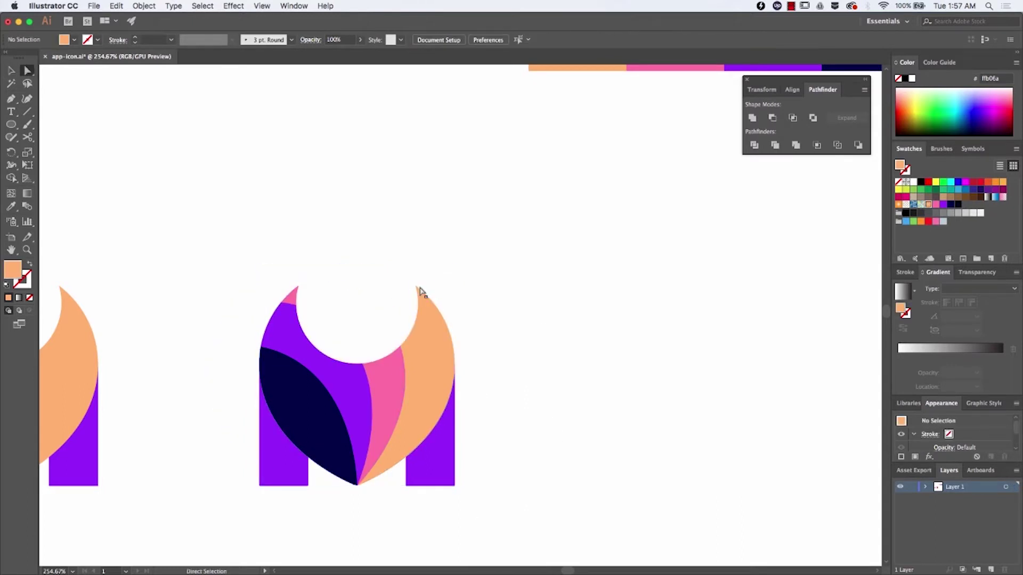
{"action": "left_click", "coordinate": [416, 287]}
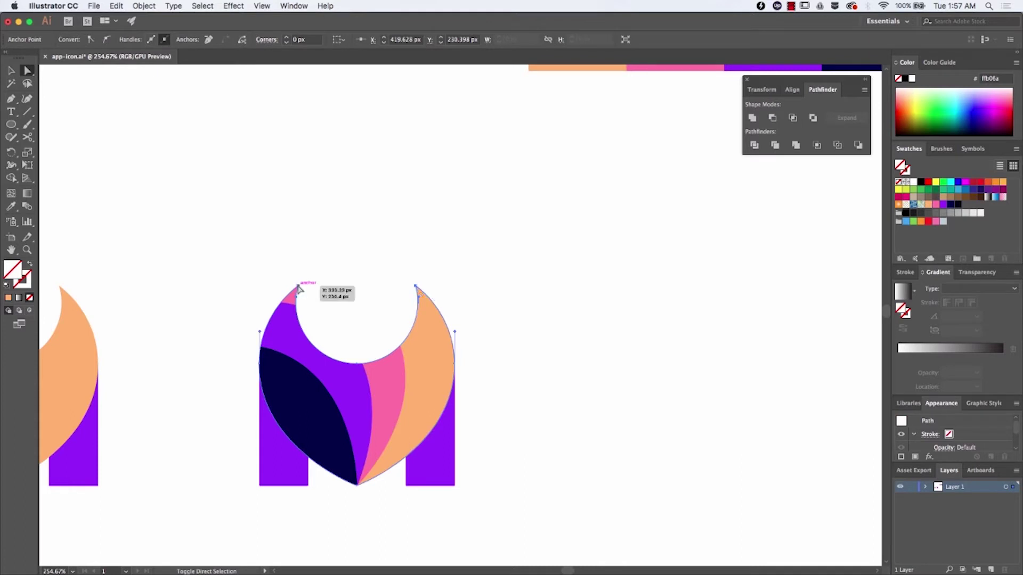
{"action": "left_click", "coordinate": [298, 286], "text": "shift"}
{"action": "left_click_drag", "start_coordinate": [421, 304], "coordinate": [421, 298]}
{"action": "key", "text": "v"}
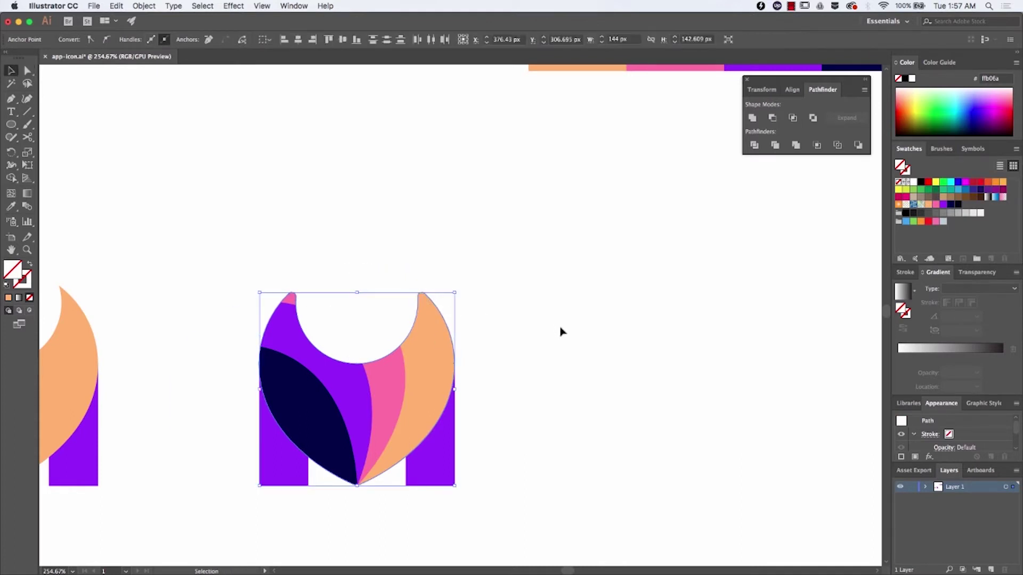
{"action": "left_click", "coordinate": [559, 331]}
Undo the rounding of the clipped shape's two upper tips.
{"action": "key", "text": "super+z"}
{"action": "key", "text": "super+z"}
{"action": "key", "text": "super+z"}
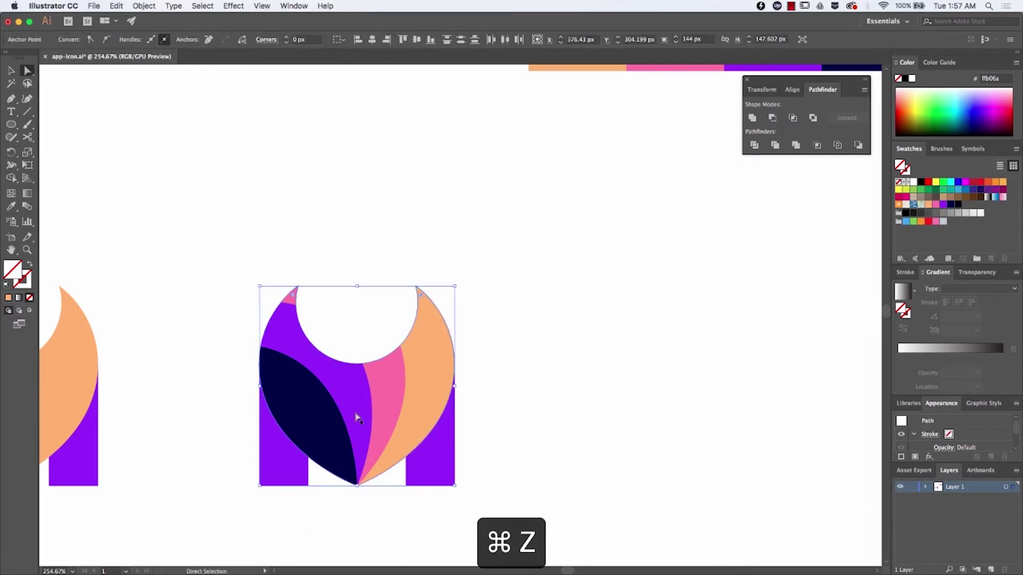
Round the clipped shape's two upper tips together with the four bottom corners of the purple legs.
{"action": "left_click", "coordinate": [260, 486], "text": "shift"}
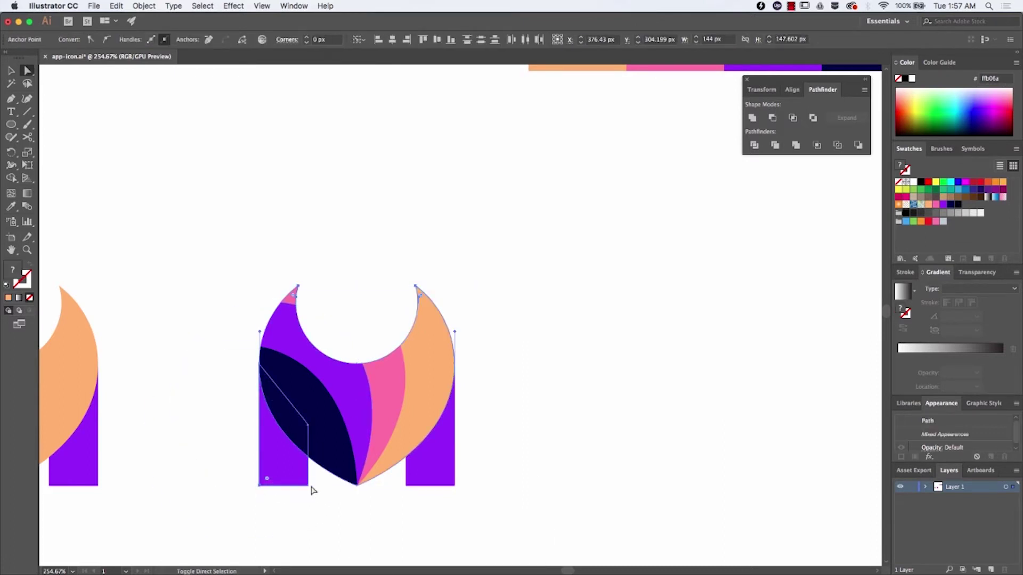
{"action": "left_click", "coordinate": [308, 486], "text": "shift"}
{"action": "left_click", "coordinate": [408, 486], "text": "shift"}
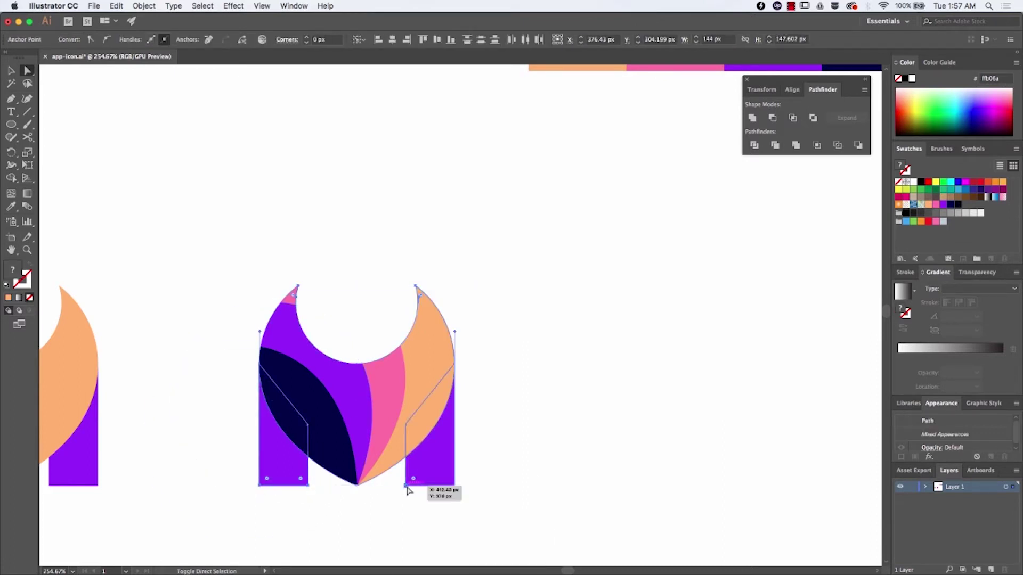
{"action": "left_click_drag", "start_coordinate": [447, 479], "coordinate": [454, 485]}
{"action": "key", "text": "v"}
{"action": "left_click", "coordinate": [527, 469]}
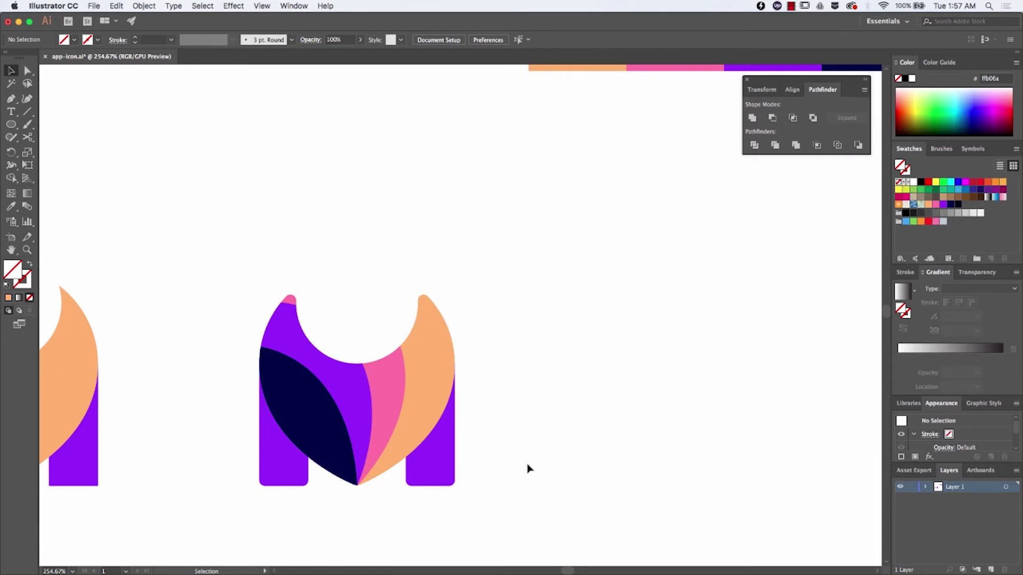
Place a copy of the complete M icon about 243 px to the right of the original.
{"action": "left_click_drag", "start_coordinate": [505, 530], "coordinate": [222, 290]}
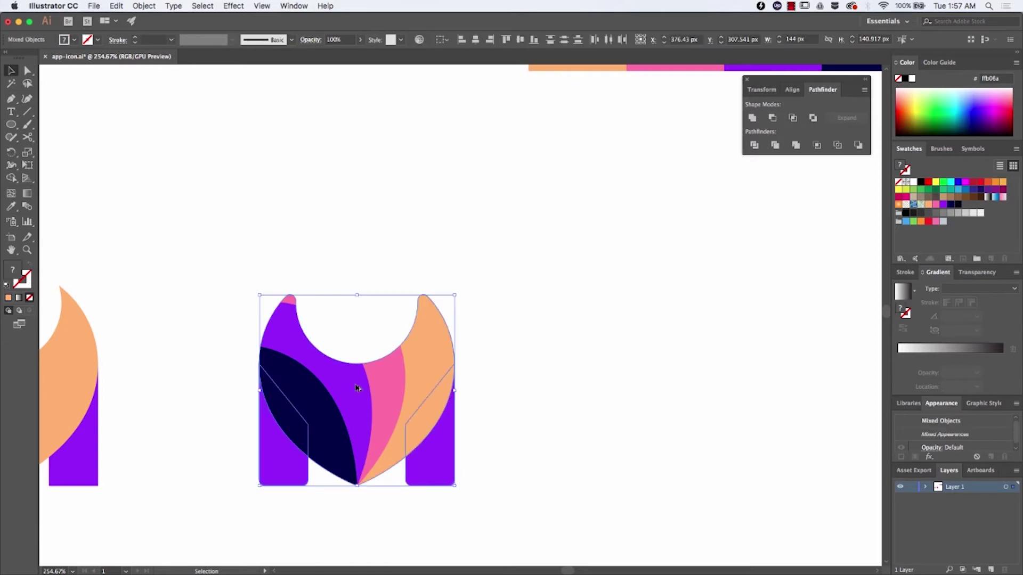
{"action": "left_click_drag", "start_coordinate": [356, 389], "coordinate": [688, 377]}
{"action": "scroll", "coordinate": [687, 377], "scroll_direction": "right", "scroll_amount": 10}
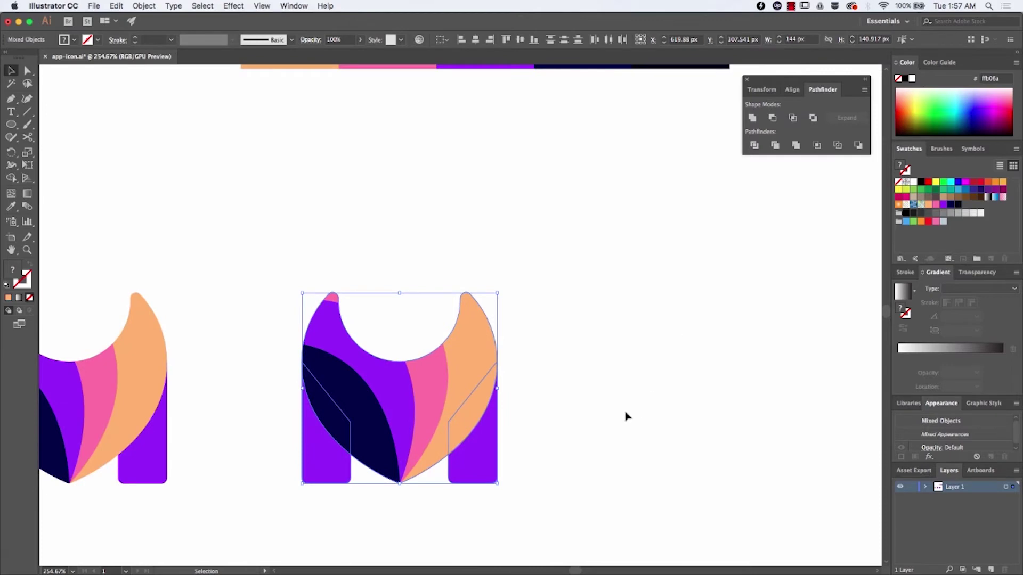
Fill the copied icon with a linear gradient from orange through pink at about 50% to navy.
{"action": "left_click", "coordinate": [905, 300]}
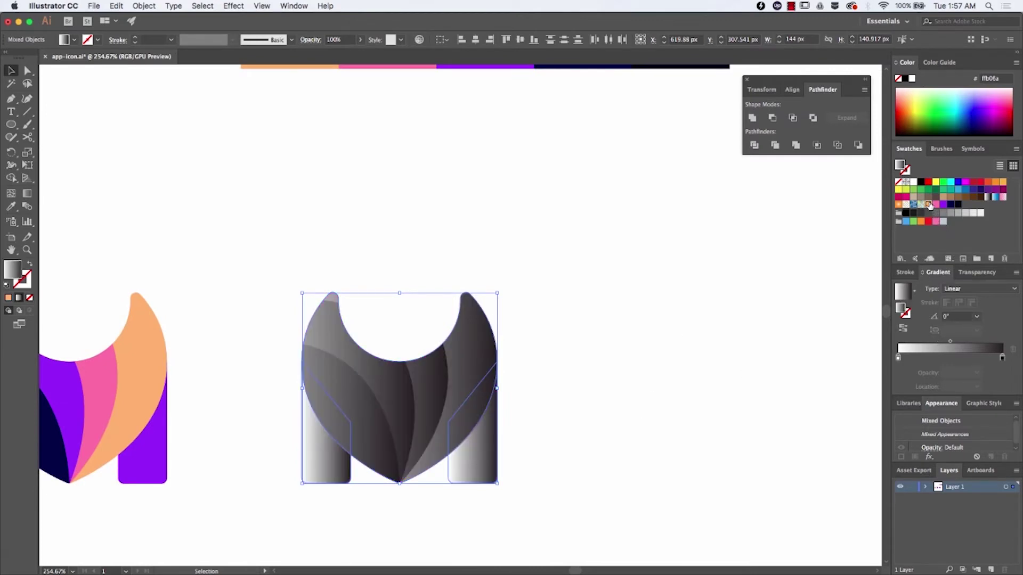
{"action": "left_click_drag", "start_coordinate": [899, 359], "coordinate": [900, 361]}
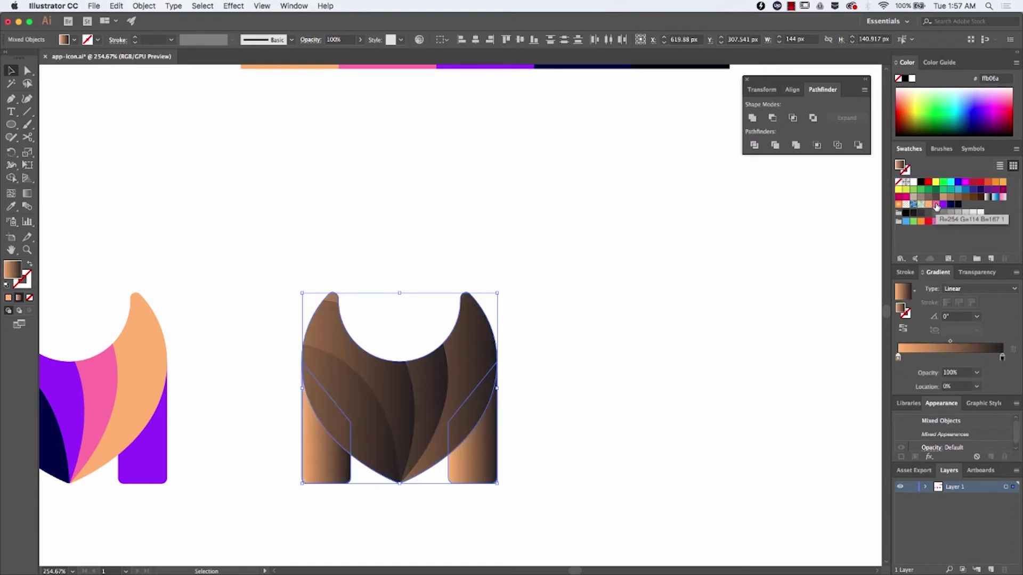
{"action": "left_click_drag", "start_coordinate": [937, 206], "coordinate": [951, 359]}
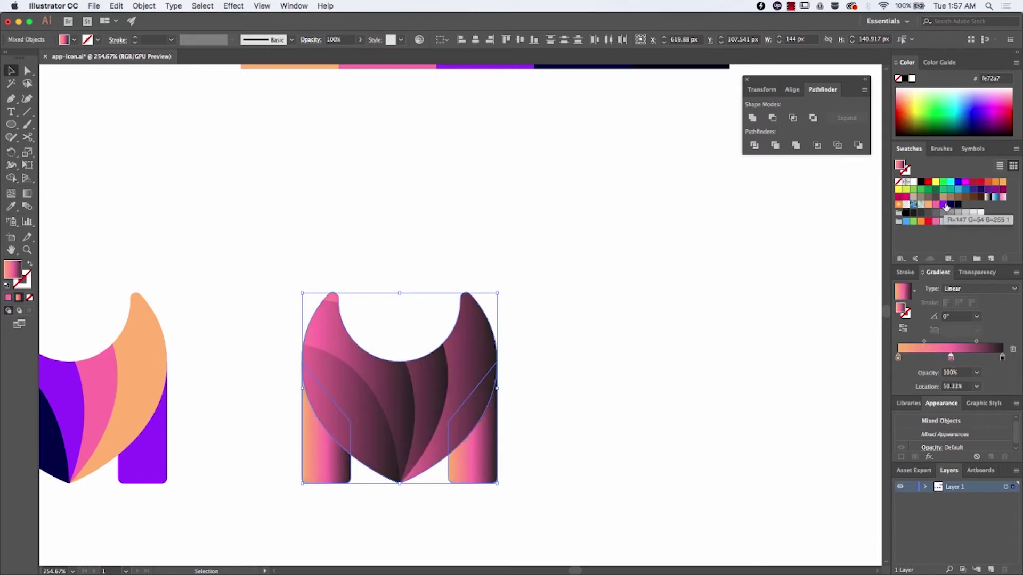
{"action": "left_click_drag", "start_coordinate": [946, 207], "coordinate": [1004, 361]}
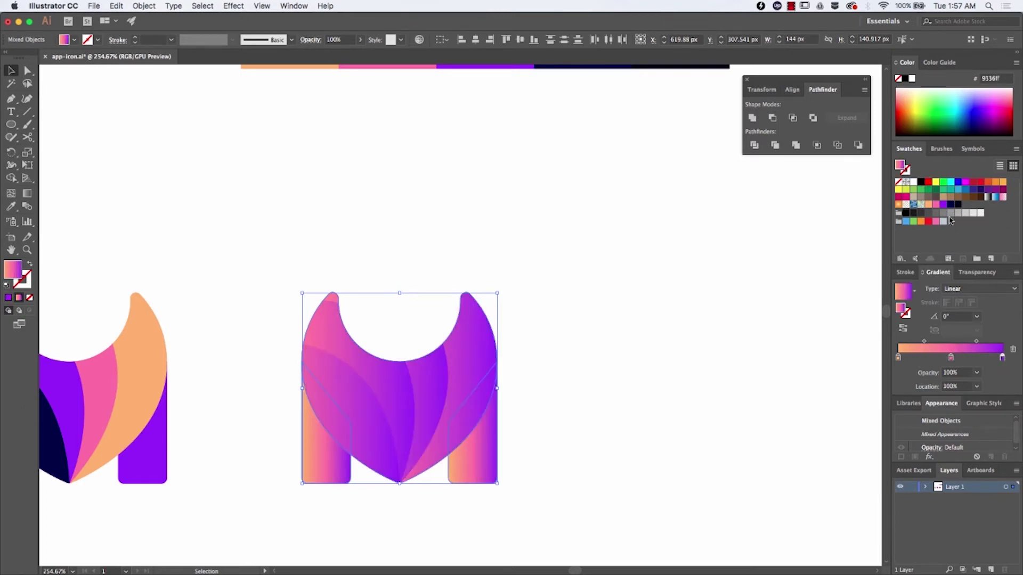
{"action": "left_click_drag", "start_coordinate": [949, 207], "coordinate": [1005, 363]}
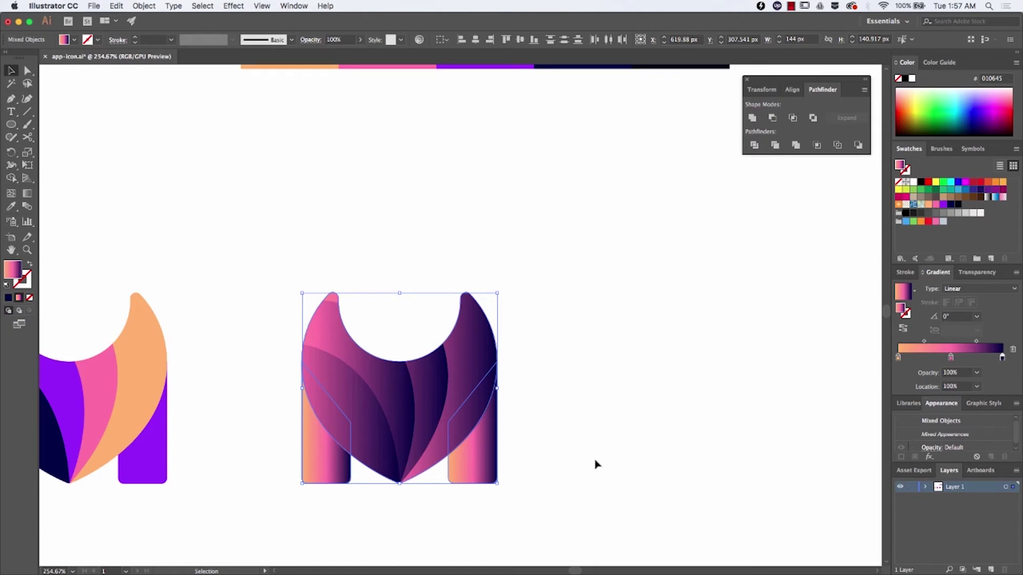
{"action": "left_click", "coordinate": [584, 495]}
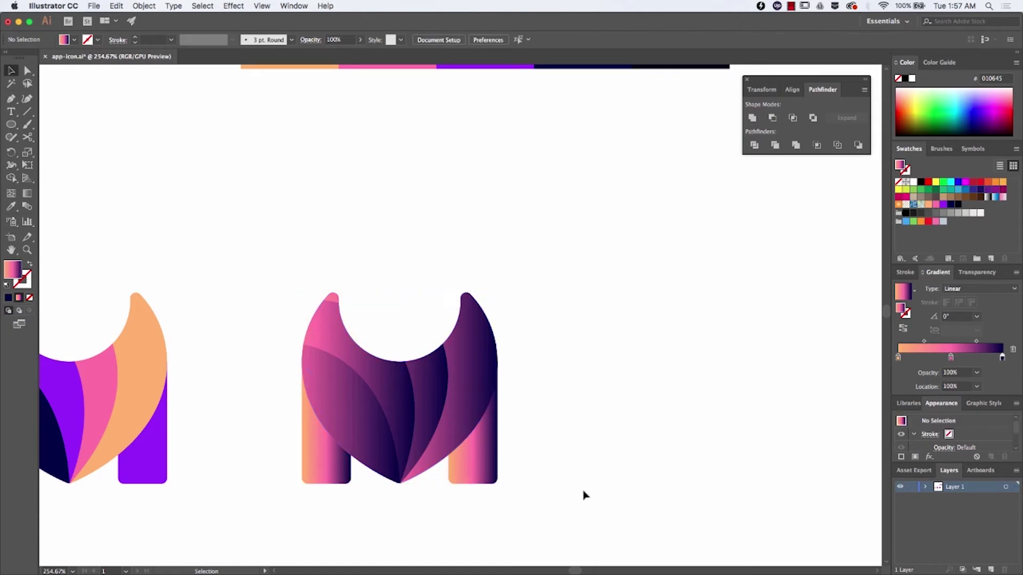
Run the gradient of both legs vertically at 90°, starting with orange below the feet and ending with navy above the legs.
{"action": "left_click", "coordinate": [493, 459]}
{"action": "left_click", "coordinate": [399, 397]}
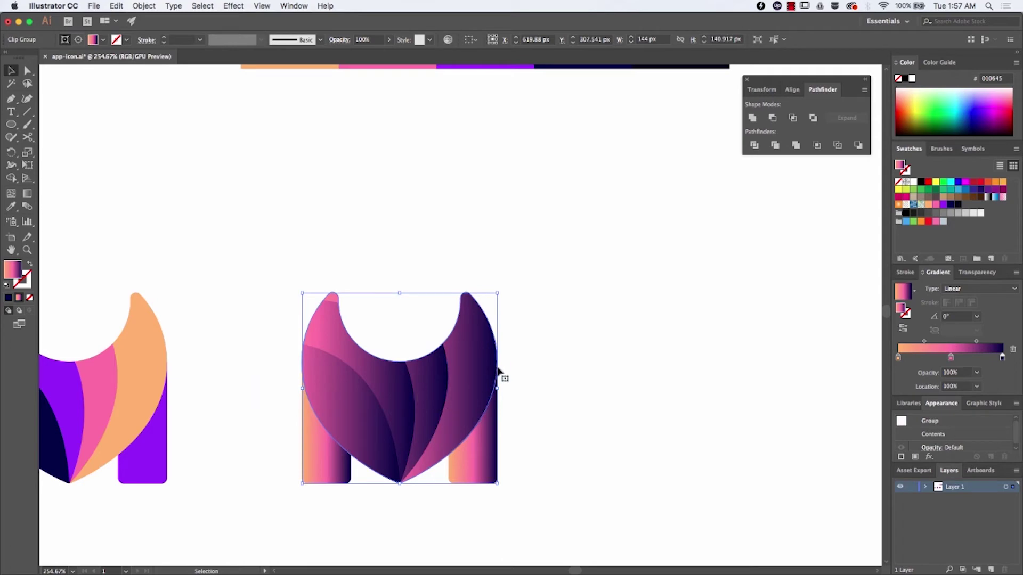
{"action": "left_click", "coordinate": [482, 464]}
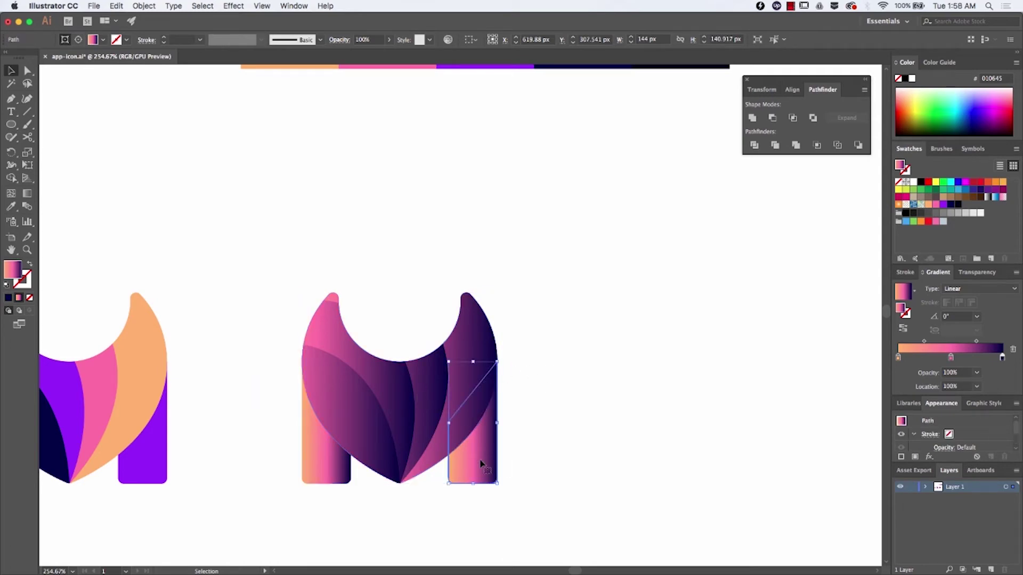
{"action": "left_click", "coordinate": [334, 466], "text": "shift"}
{"action": "key", "text": "g"}
{"action": "left_click_drag", "start_coordinate": [495, 509], "coordinate": [496, 351]}
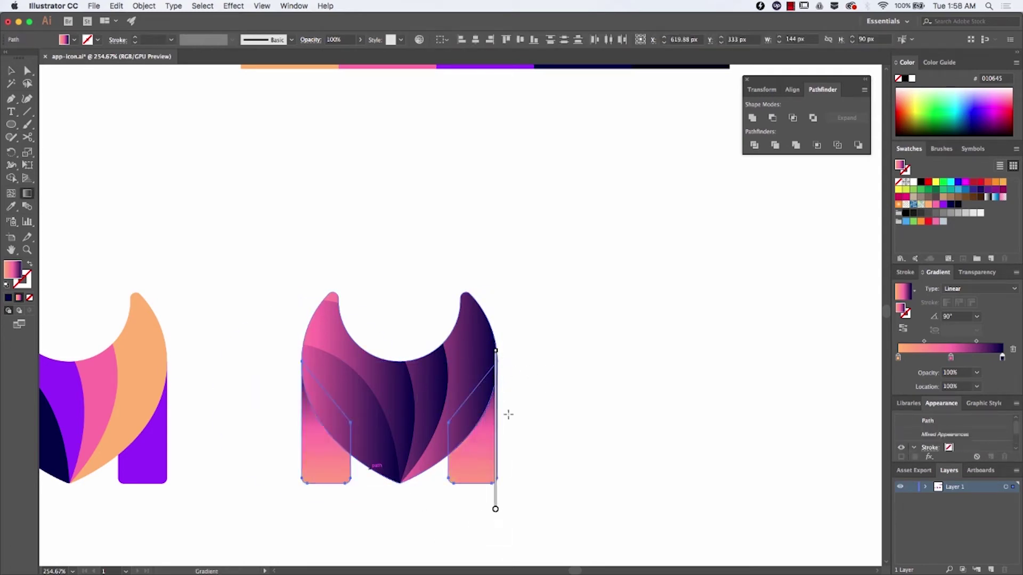
{"action": "key", "text": "v"}
{"action": "left_click", "coordinate": [554, 493]}
Isolate the pins inside the clip group and run the rearmost pin's gradient at 90°, from orange at the tip to navy above it.
{"action": "double_click", "coordinate": [460, 405]}
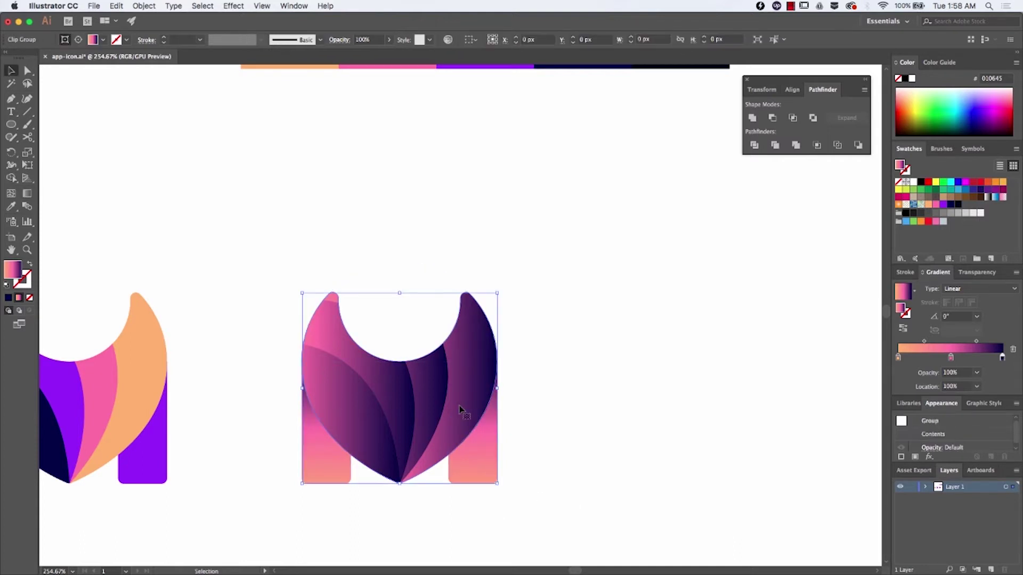
{"action": "left_click", "coordinate": [458, 432]}
{"action": "double_click", "coordinate": [458, 433]}
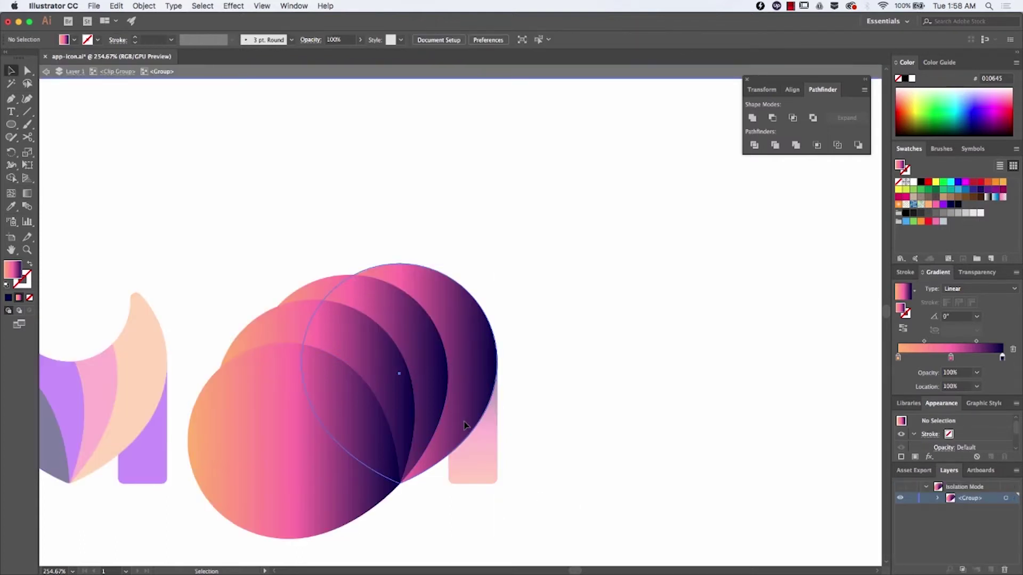
{"action": "left_click", "coordinate": [463, 434]}
{"action": "key", "text": "g"}
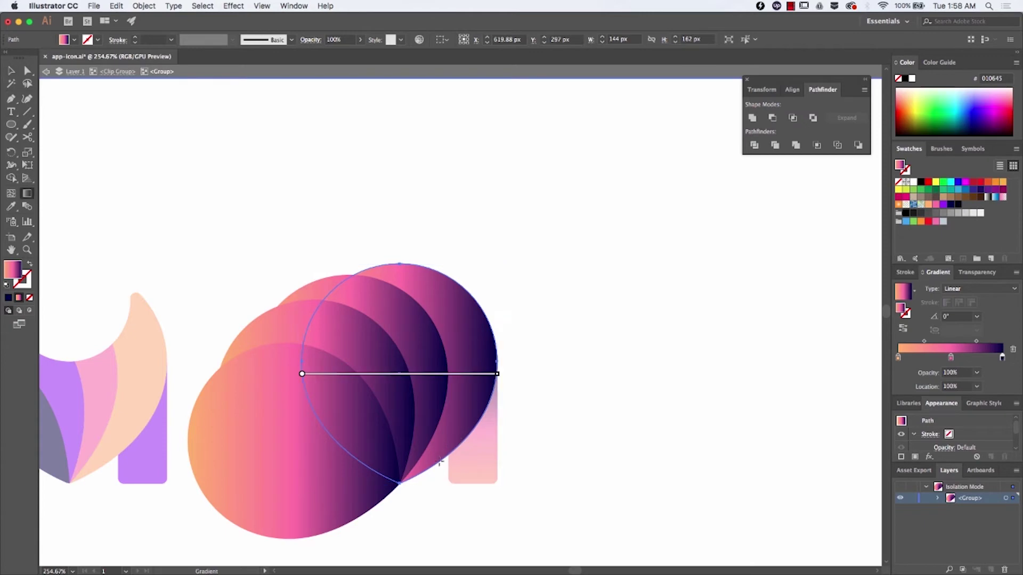
{"action": "left_click_drag", "start_coordinate": [411, 483], "coordinate": [409, 198]}
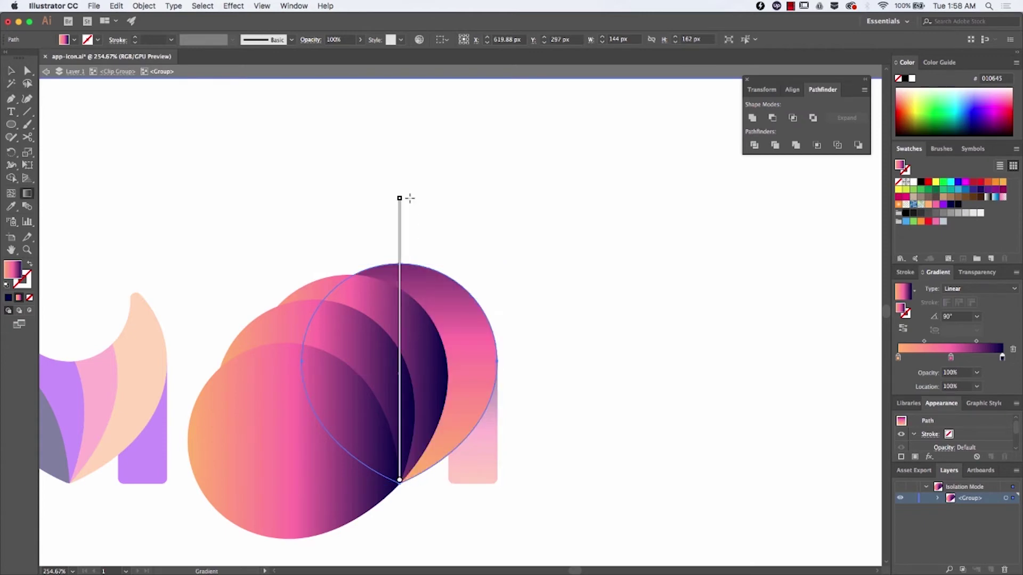
{"action": "mouse_move", "coordinate": [413, 472]}
{"action": "left_mouse_down"}
{"action": "mouse_move", "coordinate": [420, 114]}
{"action": "mouse_move", "coordinate": [416, 146]}
{"action": "left_mouse_up"}
{"action": "key", "text": "v"}
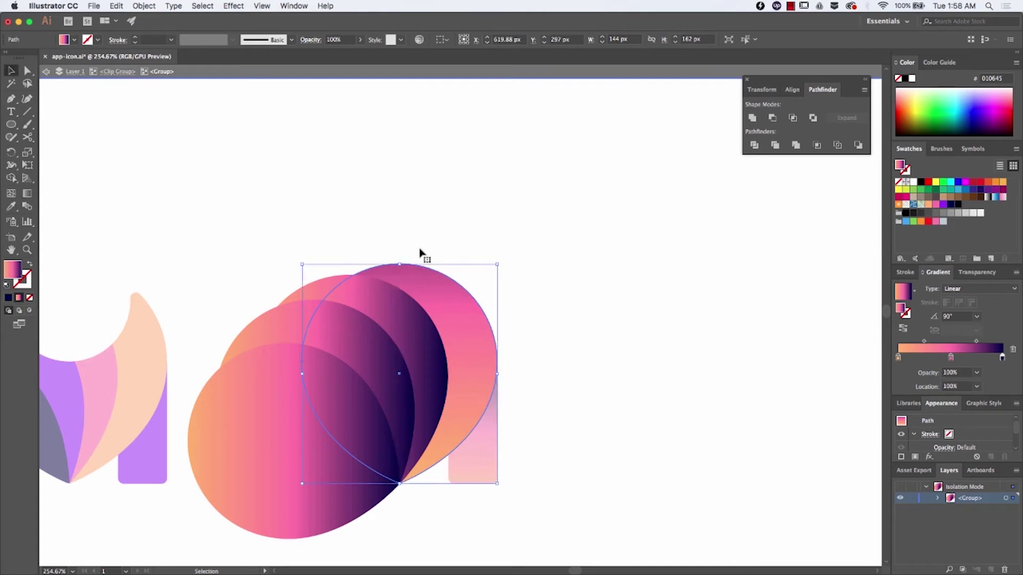
Angle the second pin's gradient along its axis at 114.7°, with orange at the shared tip and navy beyond its rounded end.
{"action": "left_click_drag", "start_coordinate": [420, 258], "coordinate": [461, 361]}
{"action": "key", "text": "i"}
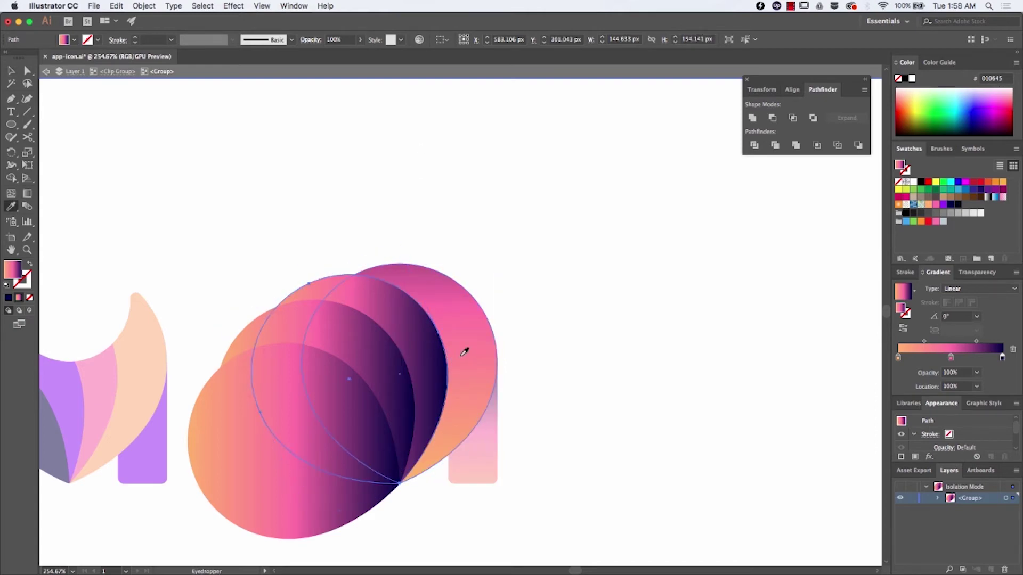
{"action": "key", "text": "g"}
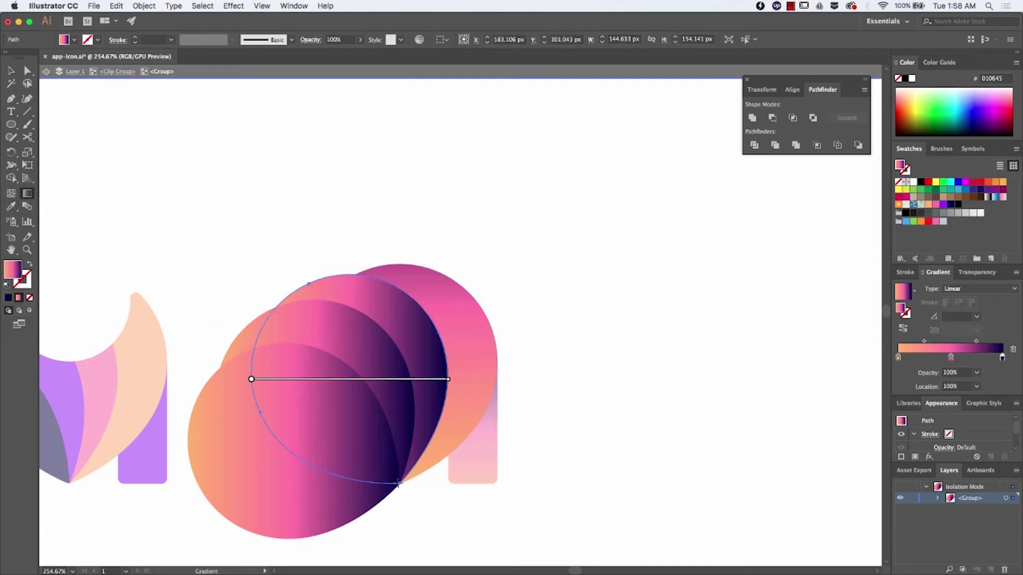
{"action": "mouse_move", "coordinate": [401, 485]}
{"action": "left_mouse_down"}
{"action": "mouse_move", "coordinate": [256, 176]}
{"action": "mouse_move", "coordinate": [283, 225]}
{"action": "left_mouse_up"}
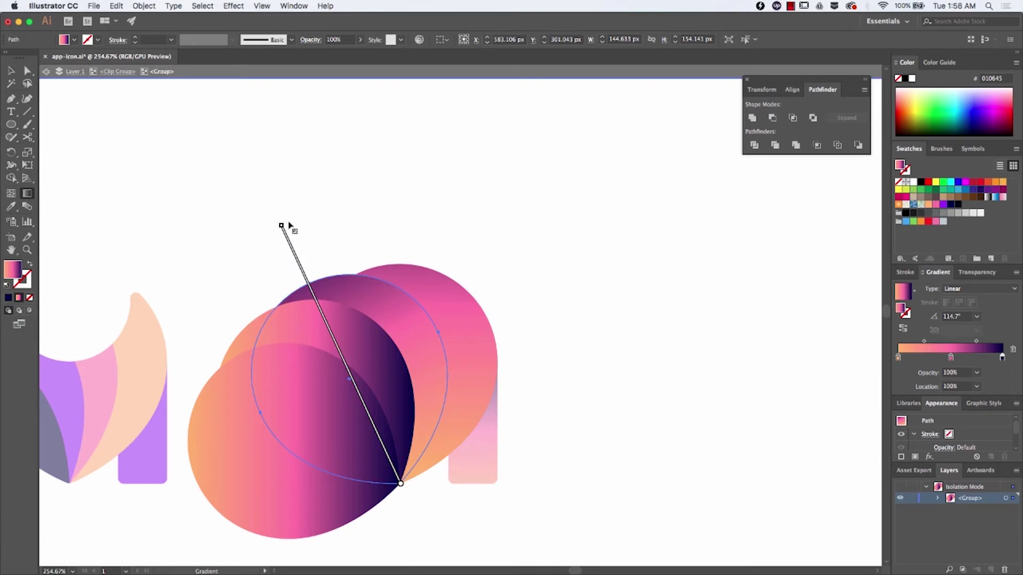
{"action": "mouse_move", "coordinate": [369, 408]}
{"action": "left_click_drag", "start_coordinate": [368, 409], "coordinate": [382, 436]}
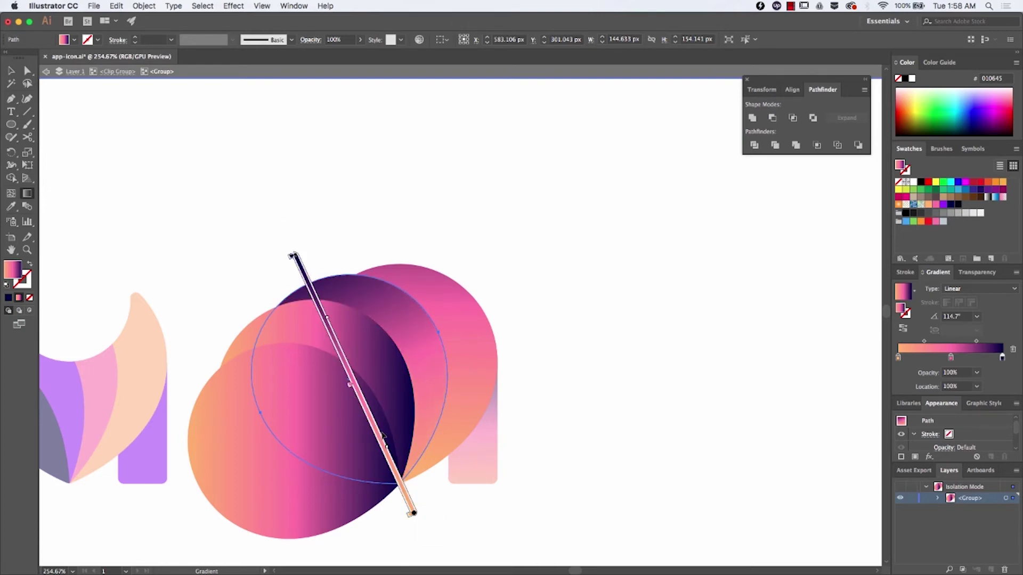
{"action": "left_click_drag", "start_coordinate": [295, 257], "coordinate": [275, 213]}
{"action": "left_click_drag", "start_coordinate": [297, 251], "coordinate": [302, 264]}
Angle the third pin's gradient at 136.7°, with orange past the shared tip and navy near the pin's upper-left edge.
{"action": "left_click", "coordinate": [381, 366], "text": "super"}
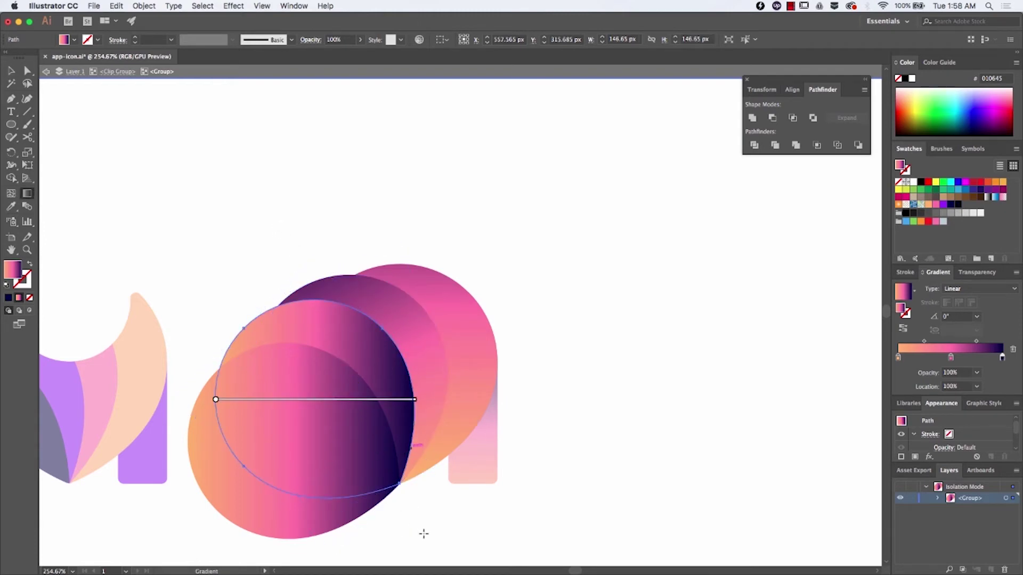
{"action": "left_click_drag", "start_coordinate": [423, 533], "coordinate": [175, 297]}
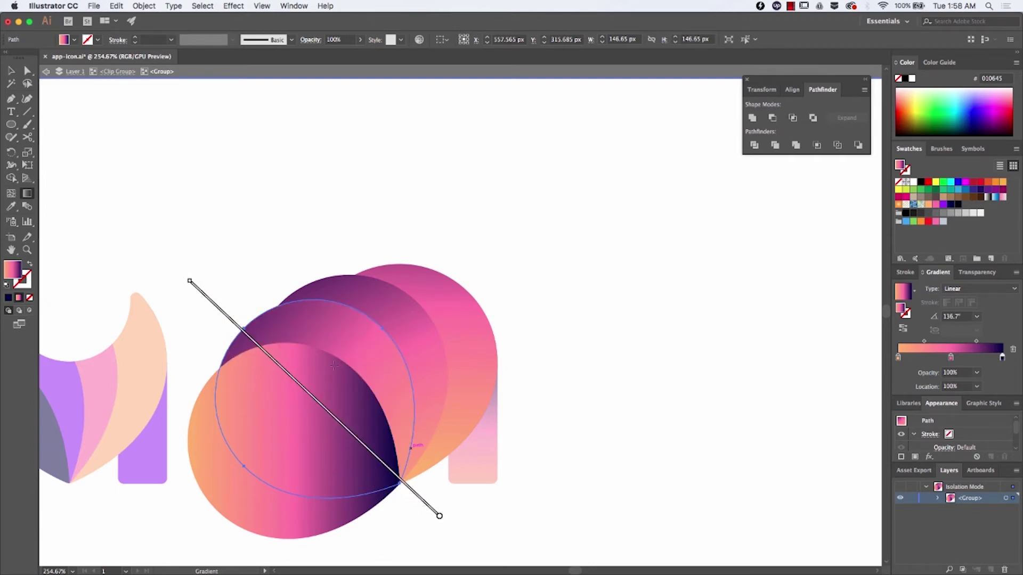
{"action": "mouse_move", "coordinate": [446, 516]}
{"action": "left_mouse_down"}
{"action": "mouse_move", "coordinate": [456, 519]}
{"action": "mouse_move", "coordinate": [433, 511]}
{"action": "mouse_move", "coordinate": [448, 529]}
{"action": "left_mouse_up"}
{"action": "mouse_move", "coordinate": [426, 511]}
{"action": "left_click", "coordinate": [441, 527]}
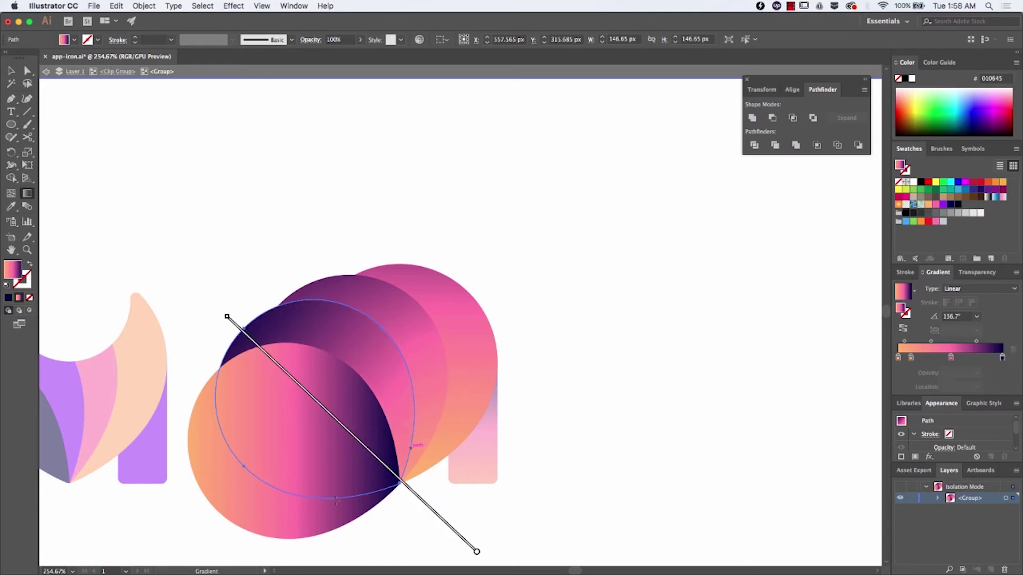
Angle the front pin's gradient at 149.9°, with orange past the shared tip and navy near the upper-left edge, and leave isolation.
{"action": "left_click", "coordinate": [309, 530], "text": "super"}
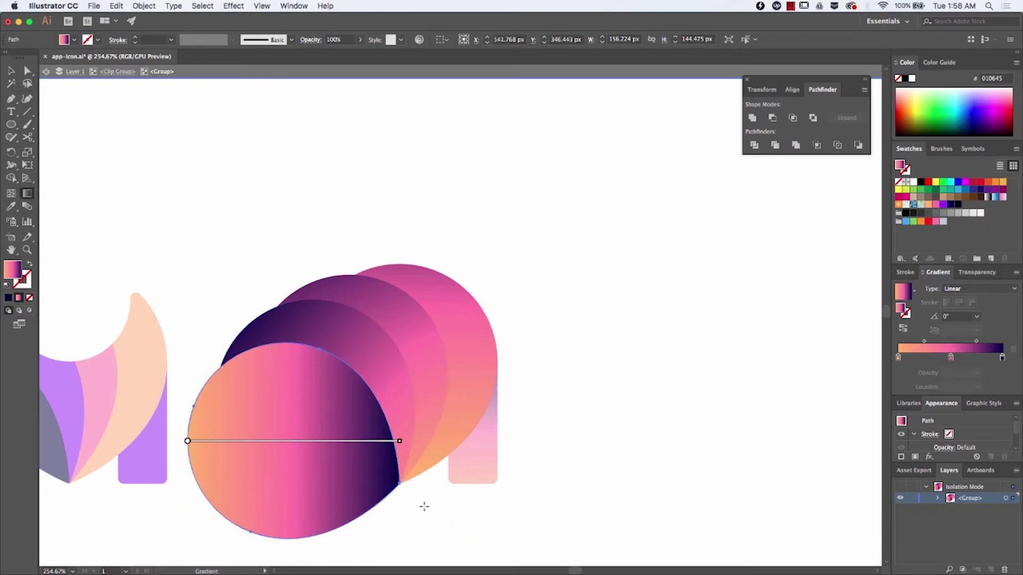
{"action": "left_click_drag", "start_coordinate": [475, 515], "coordinate": [189, 405]}
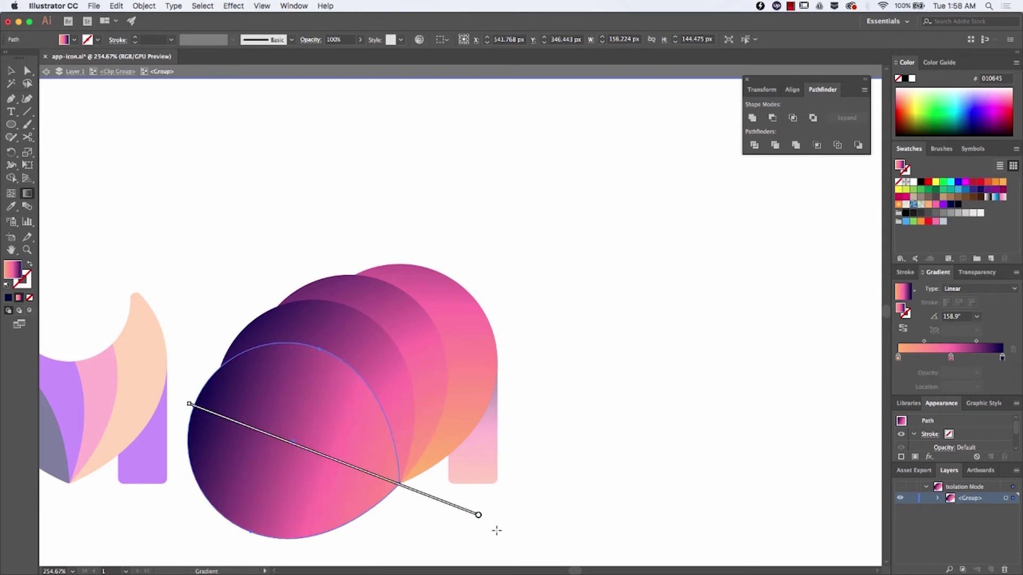
{"action": "scroll", "coordinate": [543, 550], "scroll_direction": "down", "scroll_amount": 3}
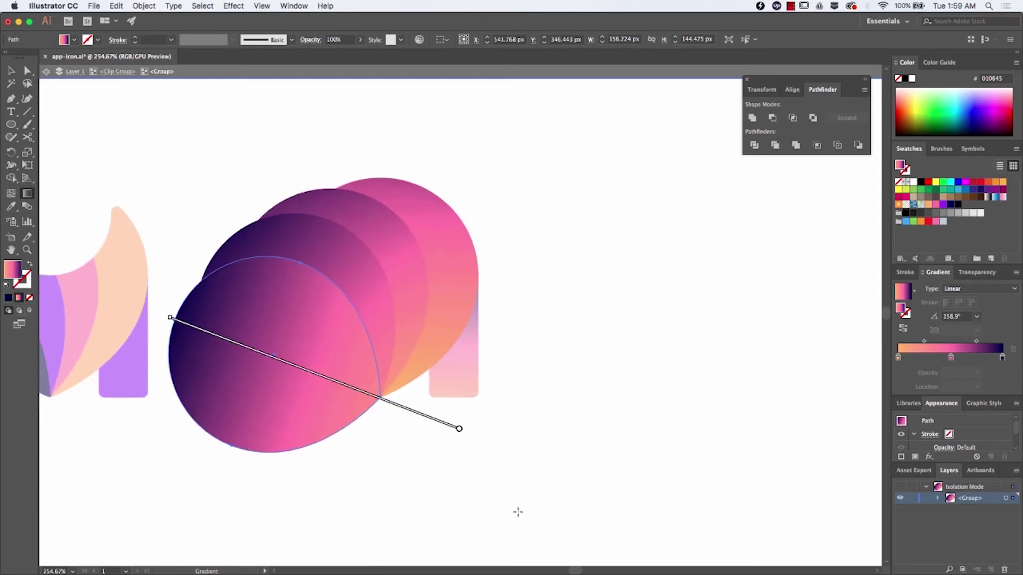
{"action": "left_click_drag", "start_coordinate": [518, 512], "coordinate": [181, 320]}
{"action": "key", "text": "v"}
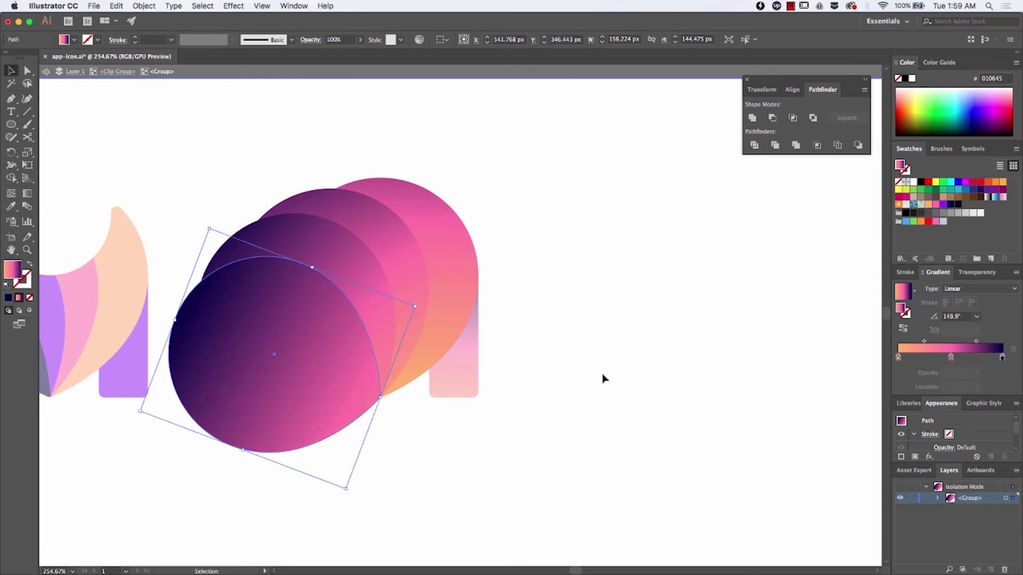
{"action": "double_click", "coordinate": [607, 378]}
{"action": "scroll", "coordinate": [608, 379], "scroll_direction": "down", "scroll_amount": 3}
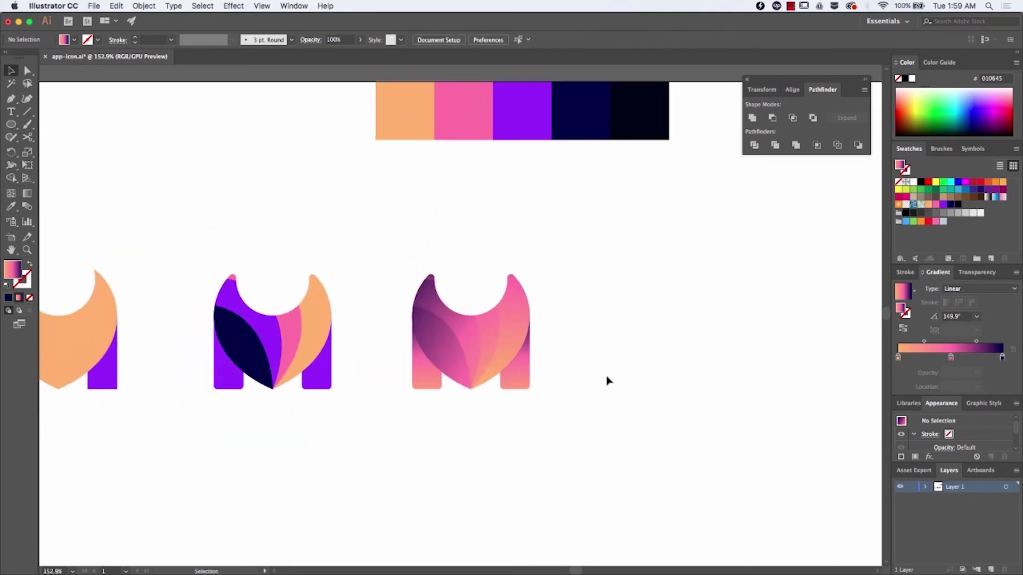
Stretch both legs' 90° gradient so orange starts well below the feet and navy ends near the tops of the legs.
{"action": "scroll", "coordinate": [608, 379], "scroll_direction": "up", "scroll_amount": 3}
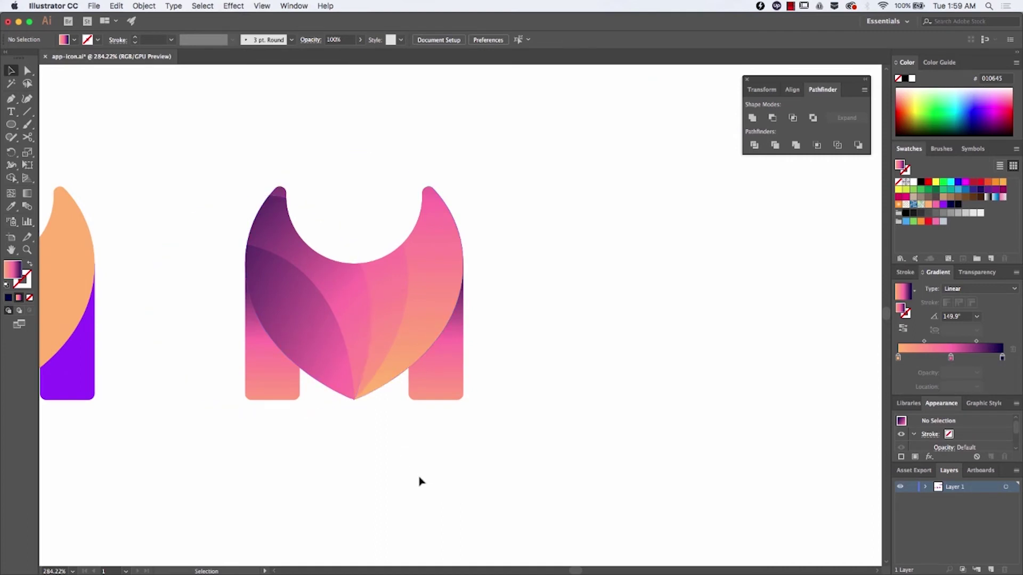
{"action": "left_click", "coordinate": [447, 397]}
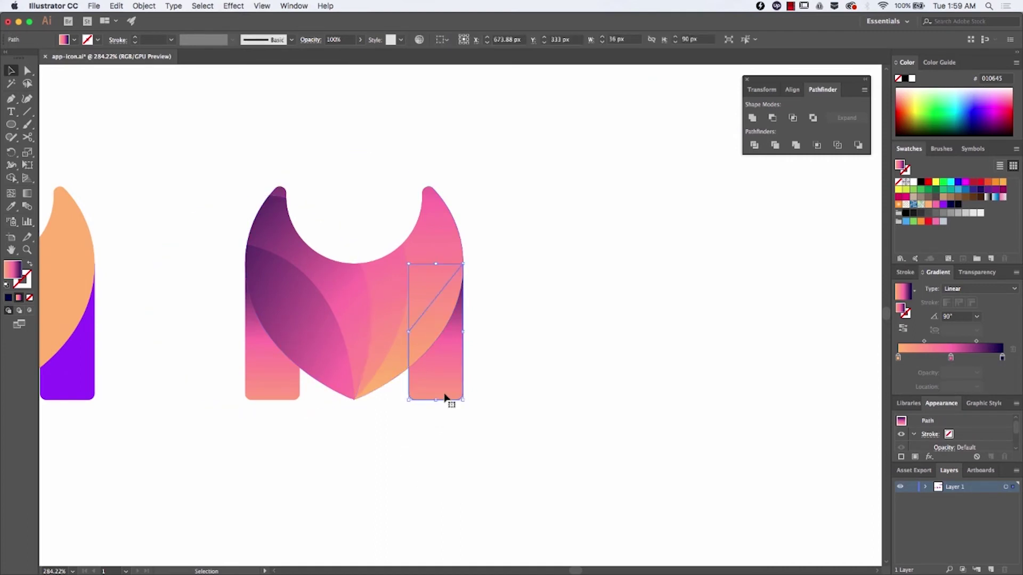
{"action": "left_click", "coordinate": [283, 386], "text": "shift"}
{"action": "key", "text": "g"}
{"action": "left_click_drag", "start_coordinate": [282, 397], "coordinate": [281, 296]}
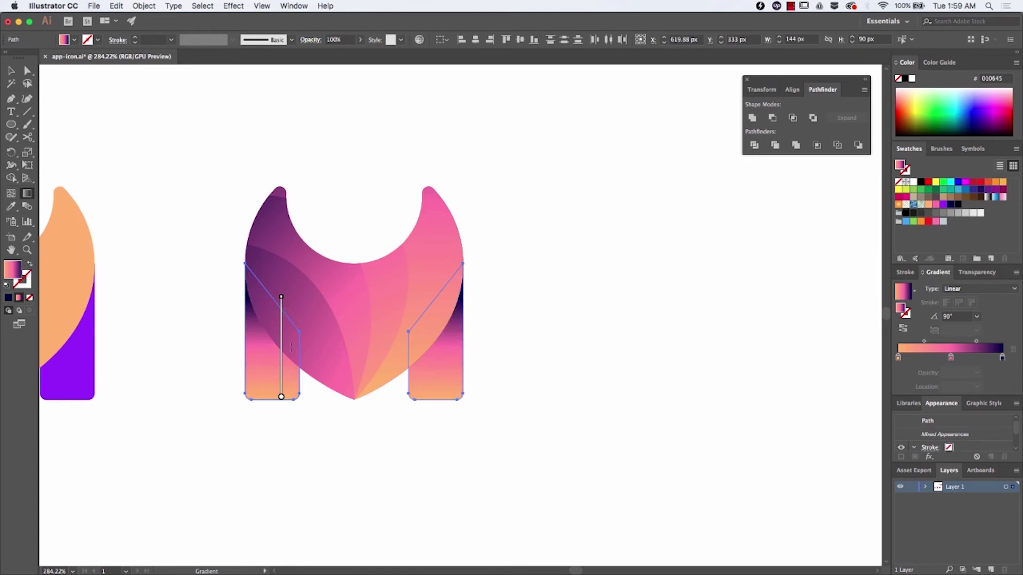
{"action": "left_click_drag", "start_coordinate": [296, 457], "coordinate": [297, 324]}
{"action": "left_click_drag", "start_coordinate": [310, 483], "coordinate": [310, 270]}
{"action": "key", "text": "v"}
{"action": "left_click", "coordinate": [438, 441]}
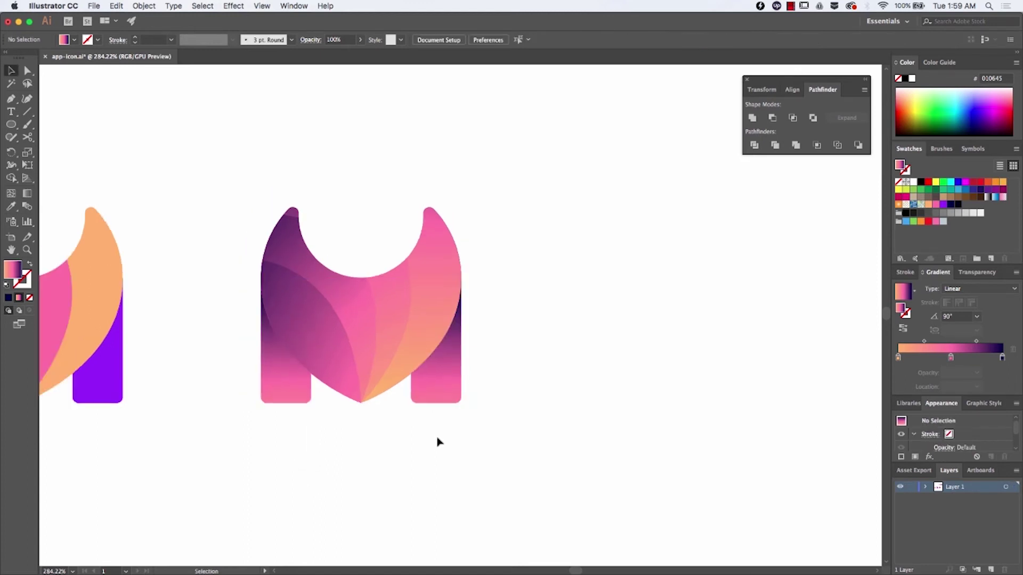
Duplicate the whole gradient icon into the empty space to its right, level with the original.
{"action": "scroll", "coordinate": [438, 443], "scroll_direction": "down", "scroll_amount": 5}
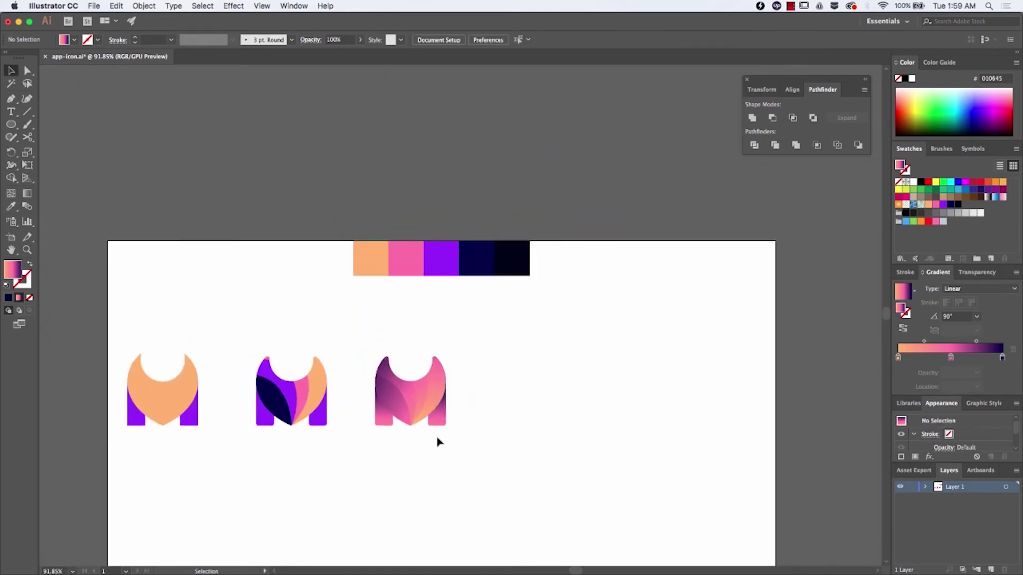
{"action": "left_click_drag", "start_coordinate": [514, 457], "coordinate": [313, 354]}
{"action": "left_click", "coordinate": [553, 450]}
{"action": "left_click_drag", "start_coordinate": [494, 456], "coordinate": [356, 354]}
{"action": "left_click_drag", "start_coordinate": [418, 395], "coordinate": [587, 394]}
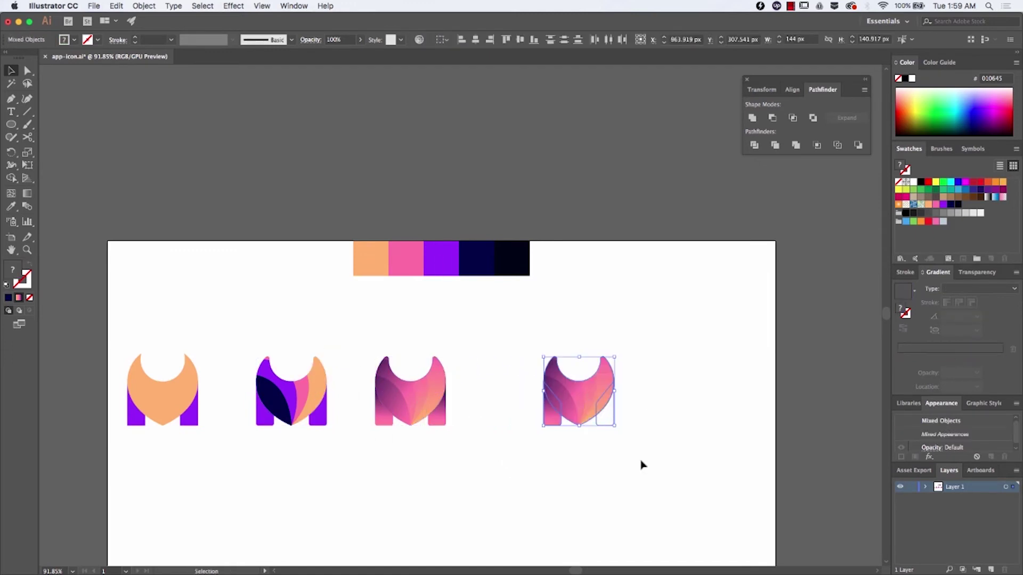
{"action": "left_click", "coordinate": [642, 468]}
{"action": "scroll", "coordinate": [642, 468], "scroll_direction": "left", "scroll_amount": 7}
{"action": "scroll", "coordinate": [642, 467], "scroll_direction": "right", "scroll_amount": 8}
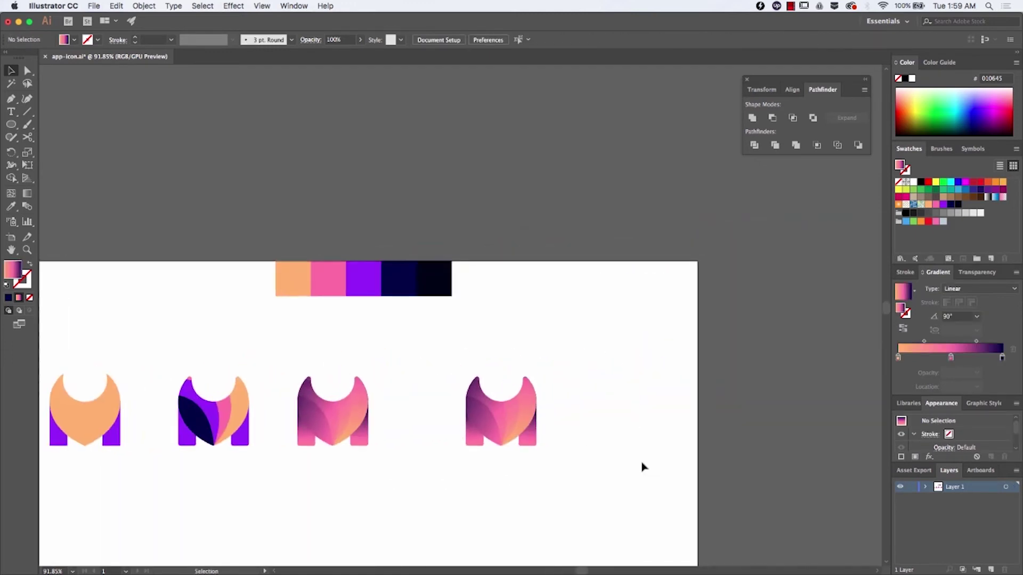
Place a copy of the navy palette square behind the duplicated icon, enlarge it to 316.52 px and centre it around the icon.
{"action": "scroll", "coordinate": [642, 467], "scroll_direction": "up", "scroll_amount": 3}
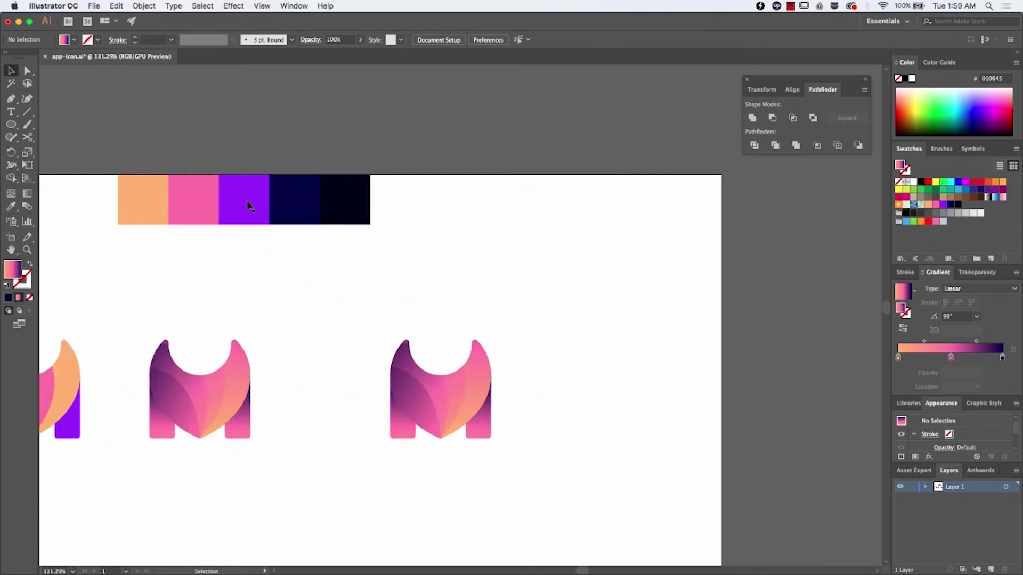
{"action": "left_click", "coordinate": [284, 209]}
{"action": "left_click_drag", "start_coordinate": [287, 209], "coordinate": [433, 390]}
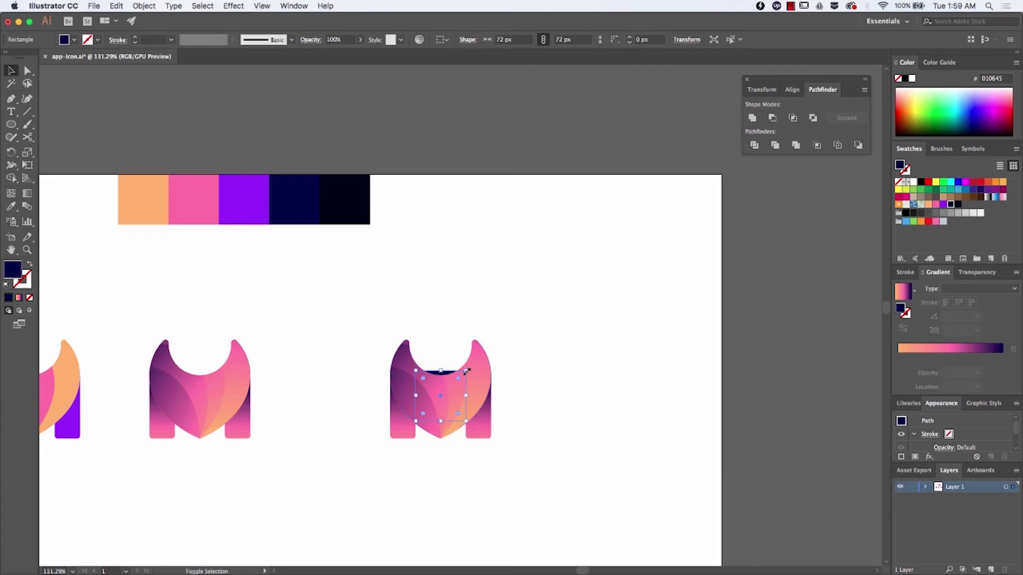
{"action": "left_click_drag", "start_coordinate": [466, 370], "coordinate": [553, 286]}
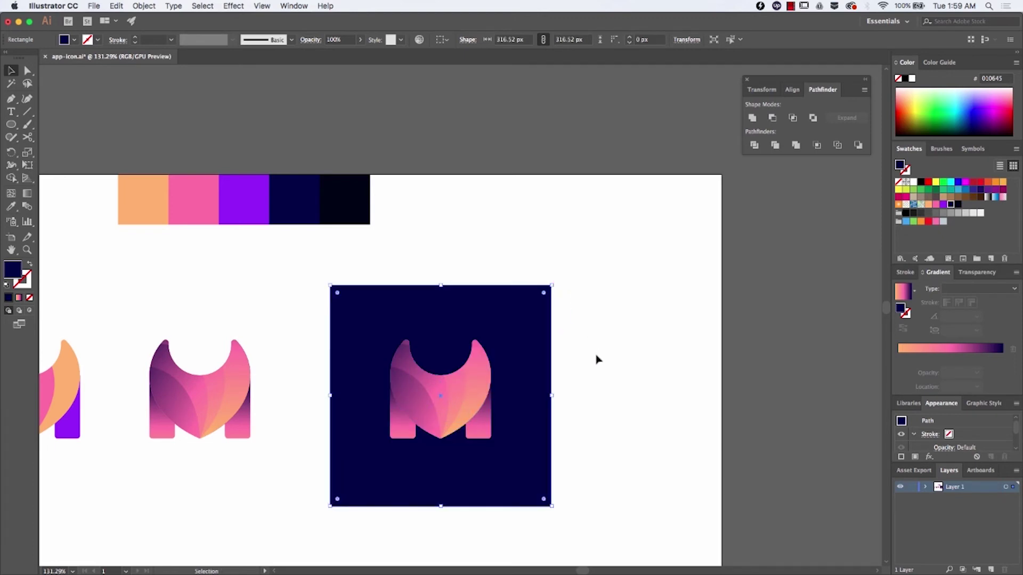
{"action": "left_click", "coordinate": [554, 482]}
{"action": "left_click_drag", "start_coordinate": [528, 486], "coordinate": [527, 480]}
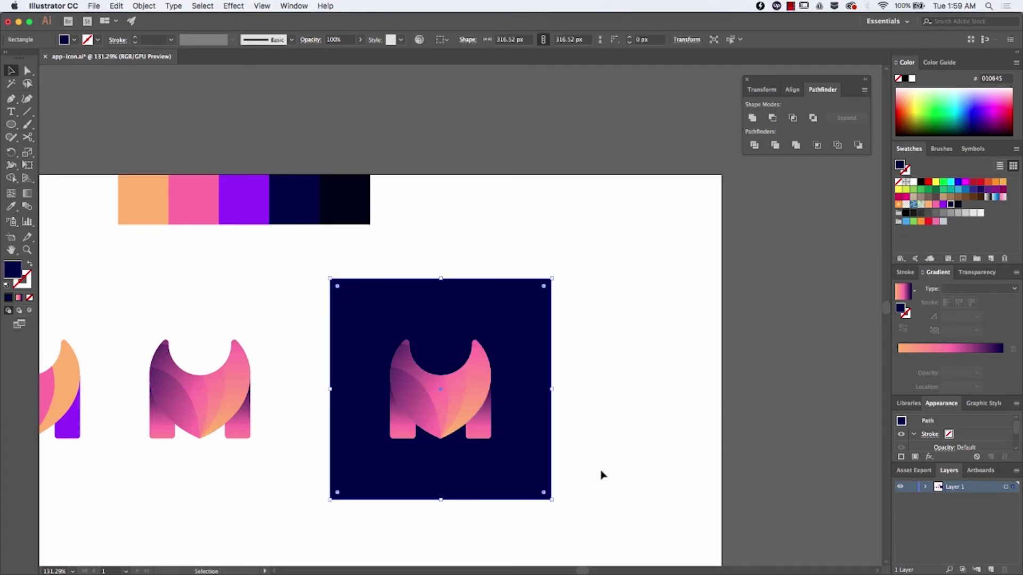
{"action": "left_click", "coordinate": [600, 475]}
Isolate the duplicated icon's pins and pull the third pin's outer anchor up and left to about X 825 px, Y 234 px.
{"action": "scroll", "coordinate": [516, 480], "scroll_direction": "up", "scroll_amount": 3, "text": "alt"}
{"action": "scroll", "coordinate": [501, 468], "scroll_direction": "up", "scroll_amount": 1, "text": "alt"}
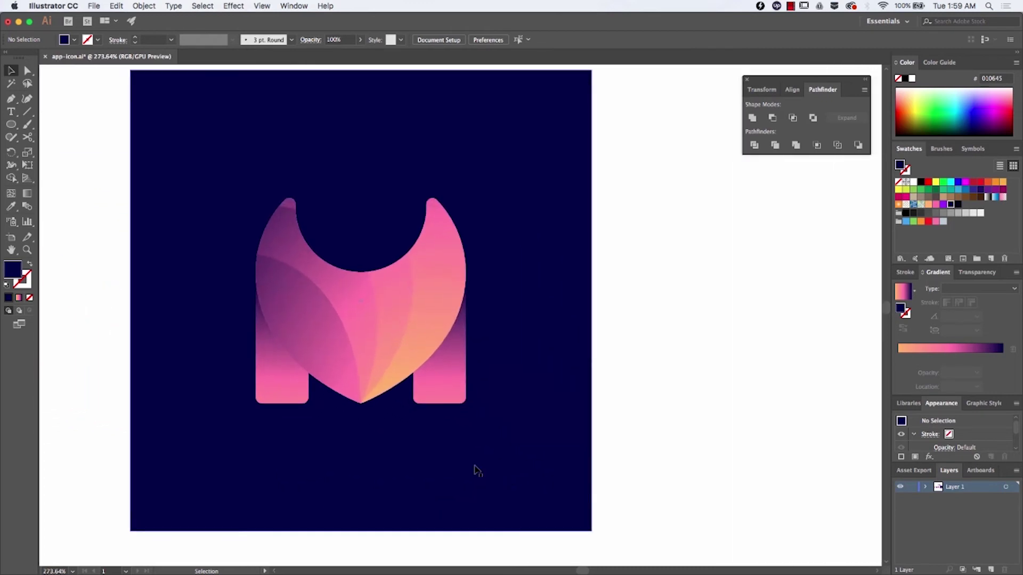
{"action": "left_click_drag", "start_coordinate": [451, 448], "coordinate": [522, 481]}
{"action": "left_click", "coordinate": [366, 300]}
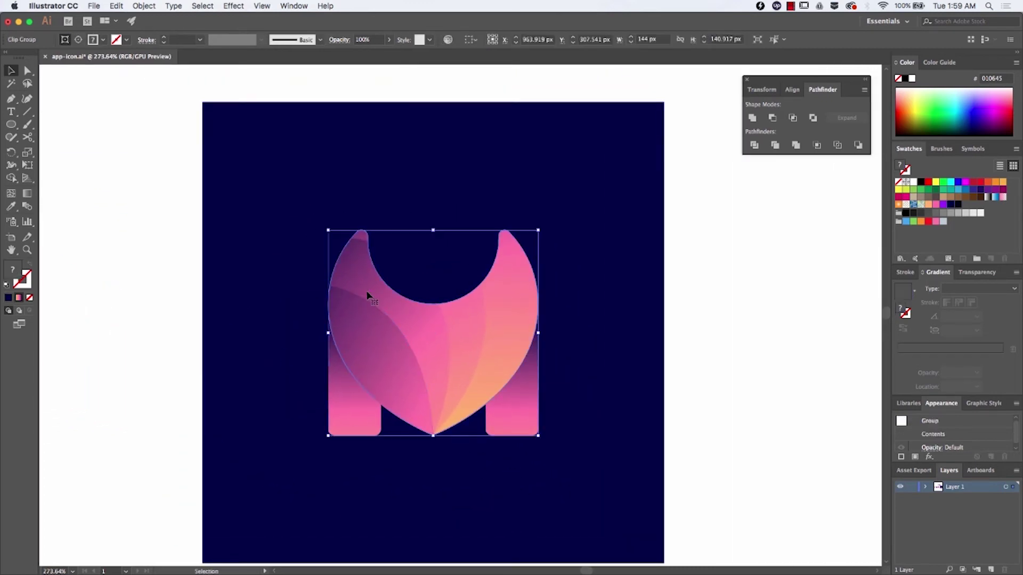
{"action": "double_click", "coordinate": [362, 271]}
{"action": "double_click", "coordinate": [368, 276]}
{"action": "left_click", "coordinate": [367, 276]}
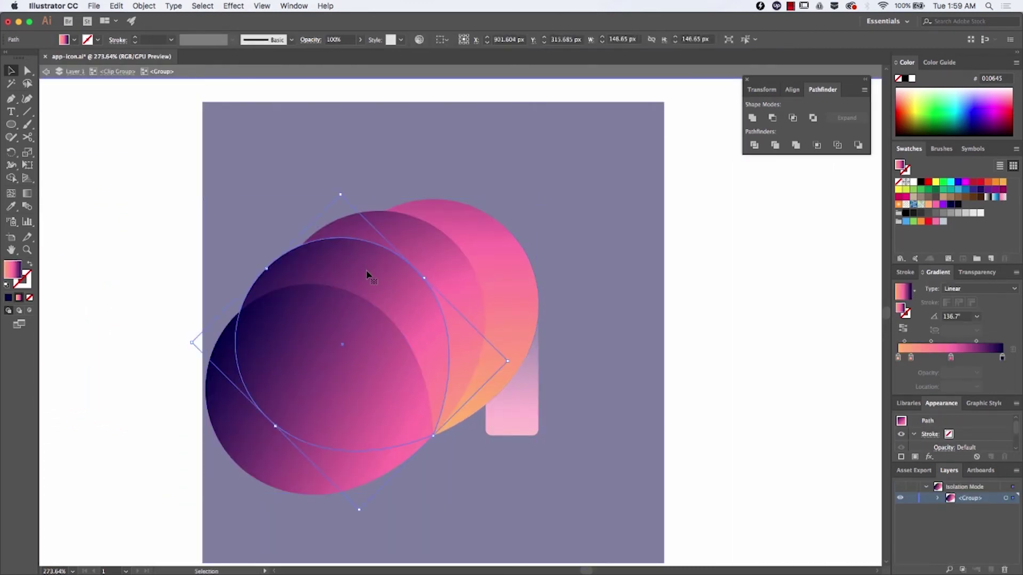
{"action": "key", "text": "a"}
{"action": "left_click", "coordinate": [274, 266]}
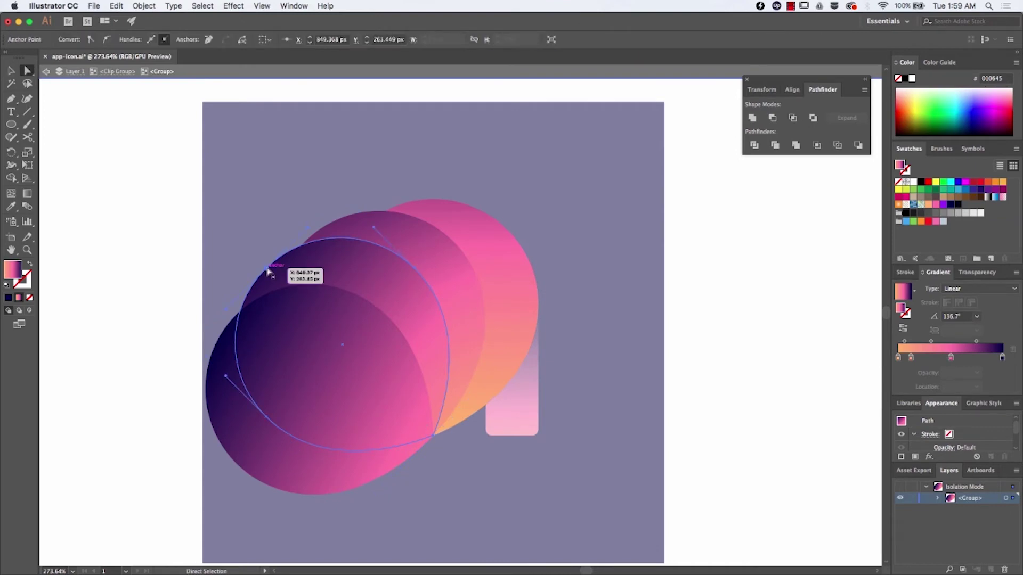
{"action": "left_click_drag", "start_coordinate": [270, 266], "coordinate": [230, 226]}
{"action": "key", "text": "v"}
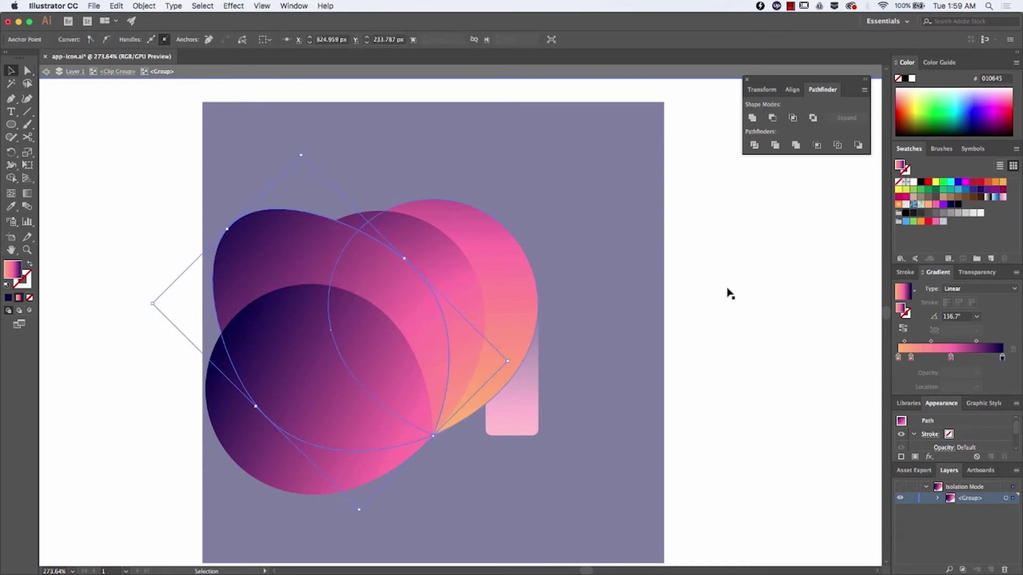
{"action": "double_click", "coordinate": [727, 292]}
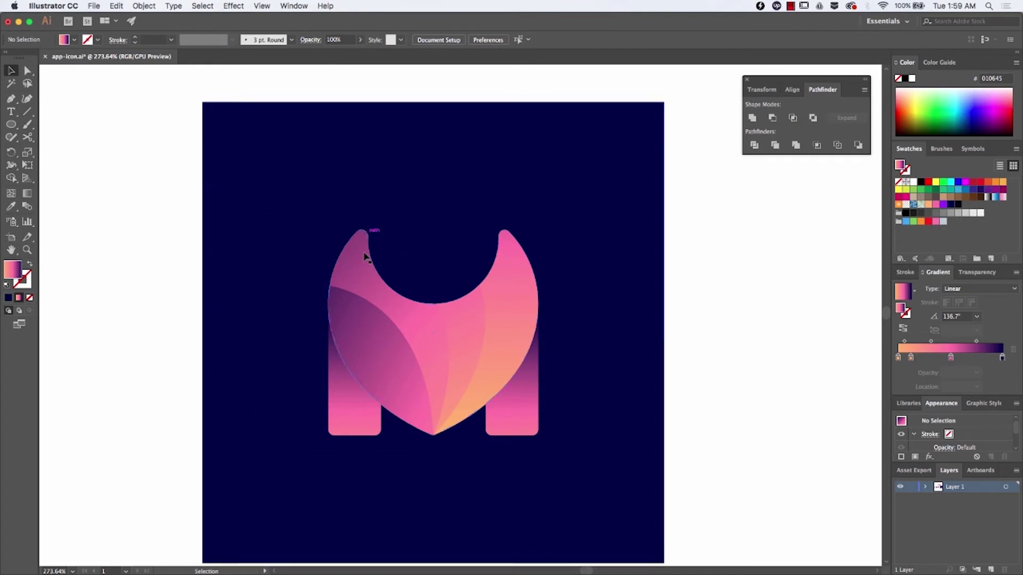
Try to reshape the third pin's outer curve with the direction handle of its upper-left anchor, and undo it.
{"action": "double_click", "coordinate": [358, 259]}
{"action": "double_click", "coordinate": [358, 258]}
{"action": "left_click", "coordinate": [389, 257]}
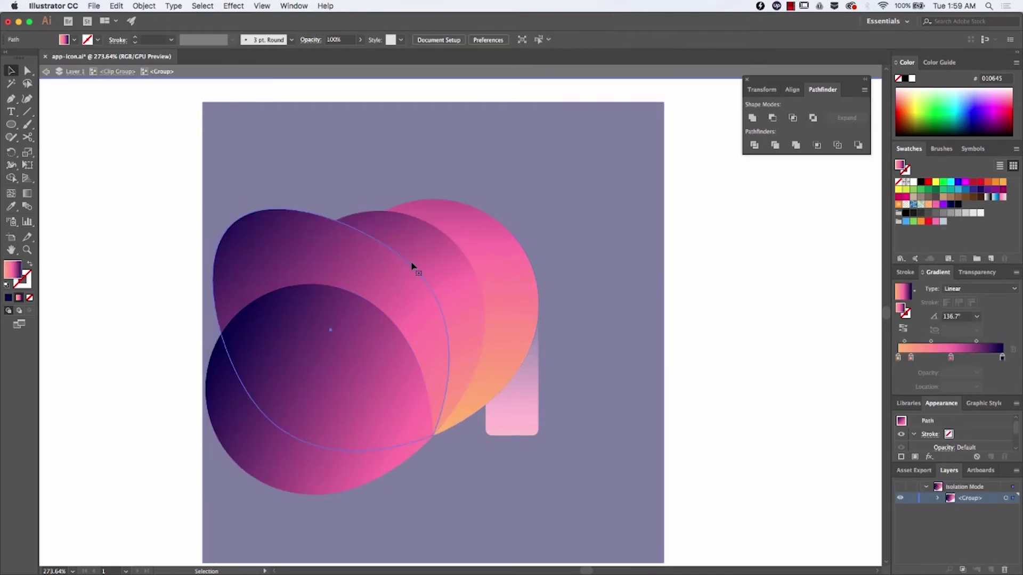
{"action": "key", "text": "a"}
{"action": "left_click", "coordinate": [231, 226]}
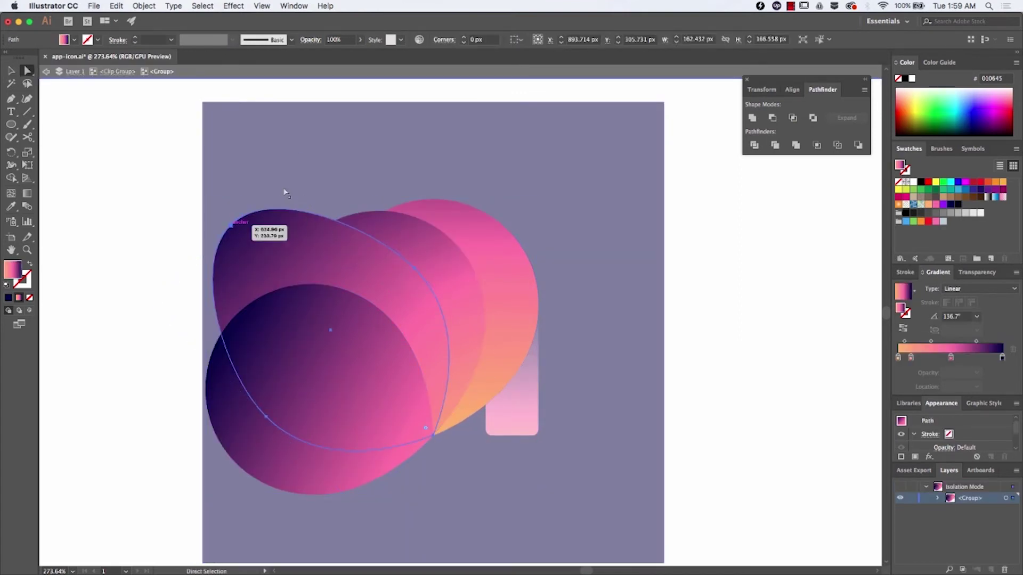
{"action": "left_click_drag", "start_coordinate": [307, 181], "coordinate": [321, 180]}
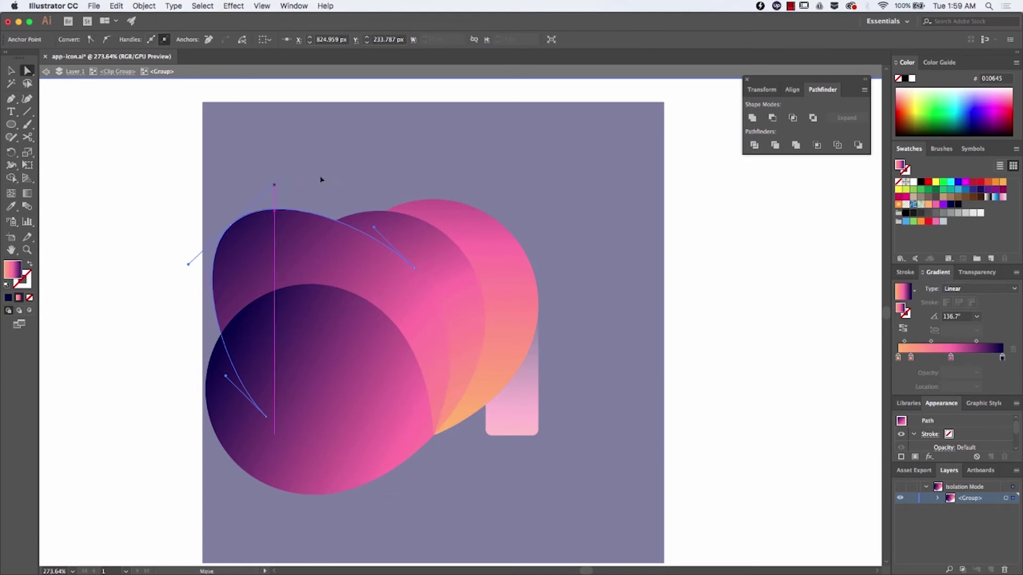
{"action": "key", "text": "super+z"}
{"action": "key", "text": "v"}
{"action": "double_click", "coordinate": [745, 326]}
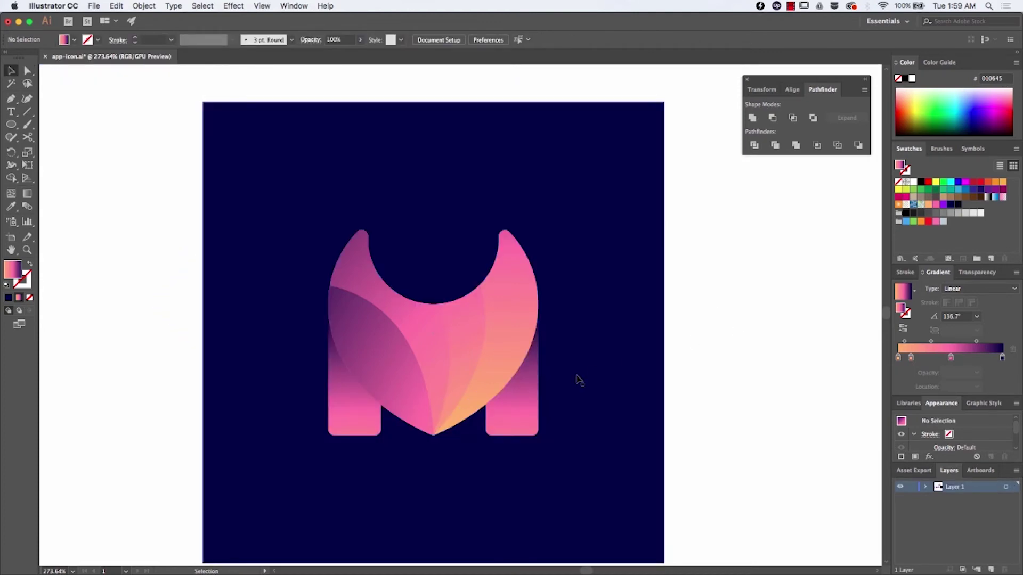
Try different vertical gradient lengths on the right leg of the icon on navy, with orange around the foot.
{"action": "scroll", "coordinate": [646, 399], "scroll_direction": "down", "scroll_amount": 3}
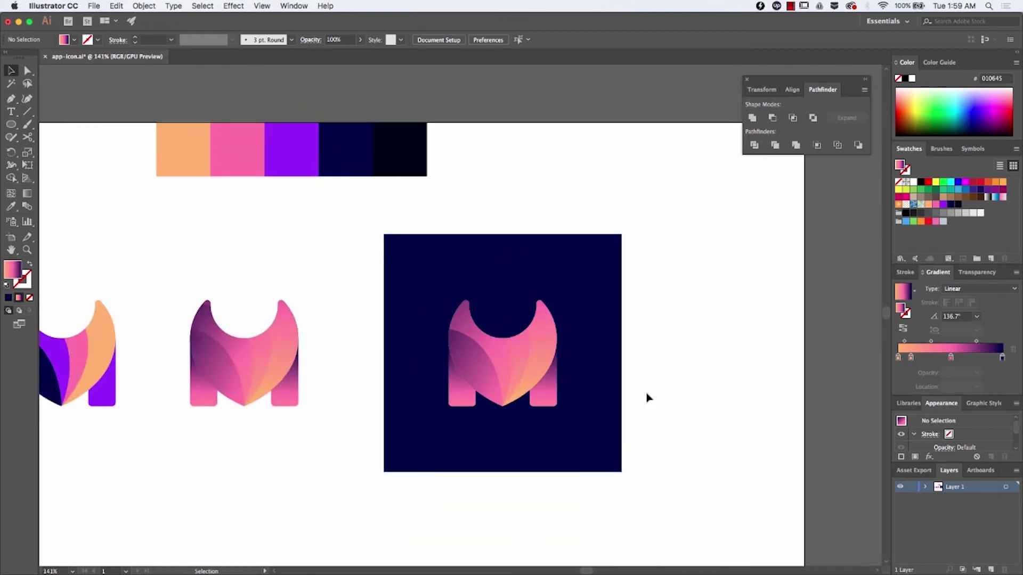
{"action": "scroll", "coordinate": [359, 359], "scroll_direction": "up", "scroll_amount": 3}
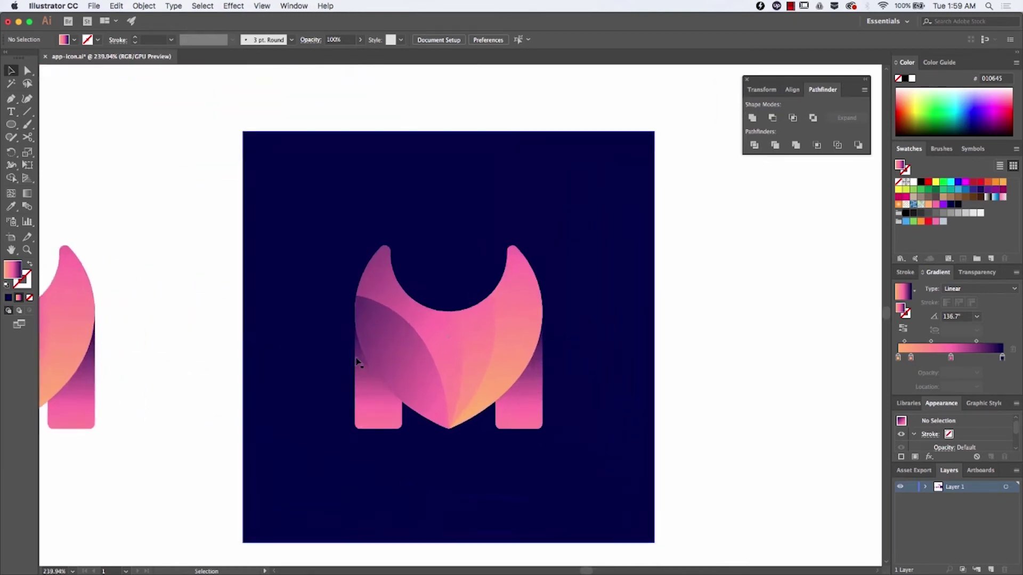
{"action": "left_click", "coordinate": [544, 430]}
{"action": "key", "text": "g"}
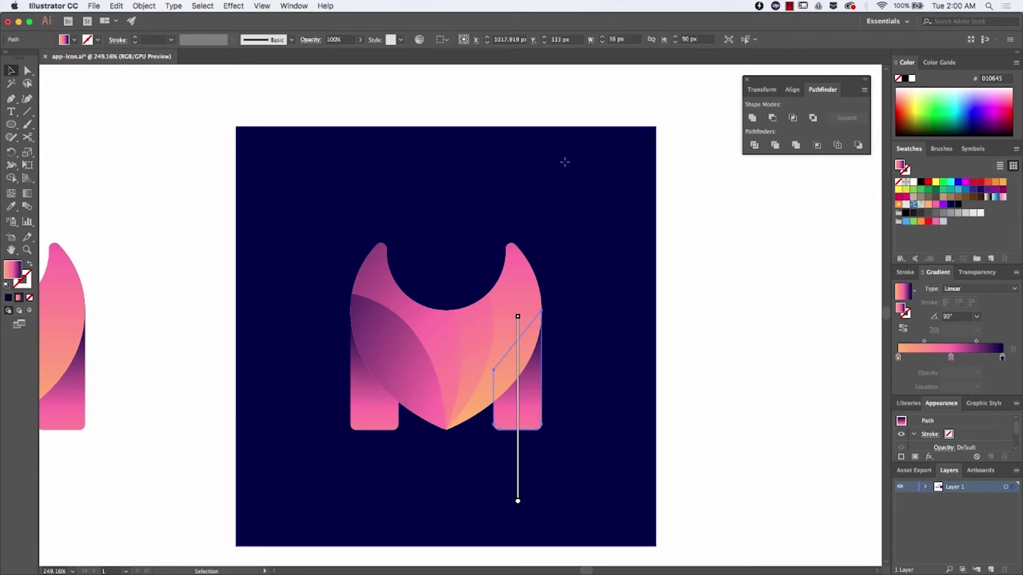
{"action": "key", "text": "super+z"}
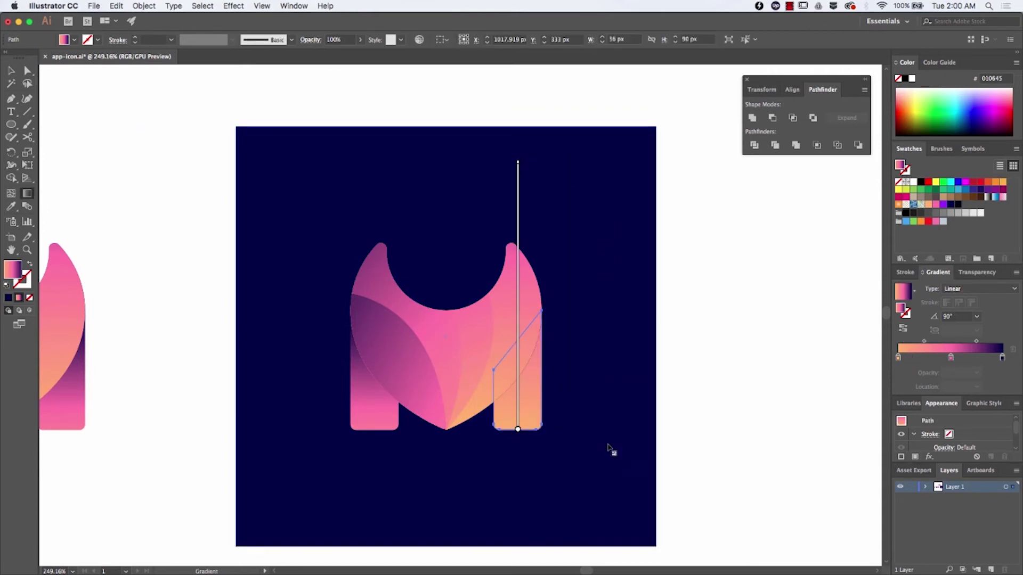
{"action": "key", "text": "super+z"}
{"action": "key", "text": "super+z"}
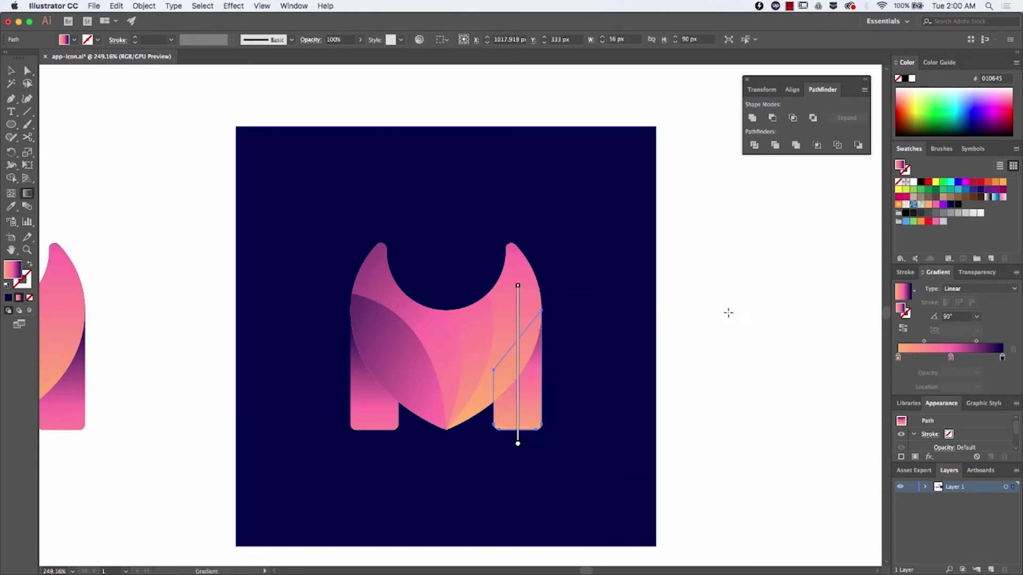
{"action": "key", "text": "v"}
{"action": "left_click", "coordinate": [728, 315]}
{"action": "double_click", "coordinate": [530, 417]}
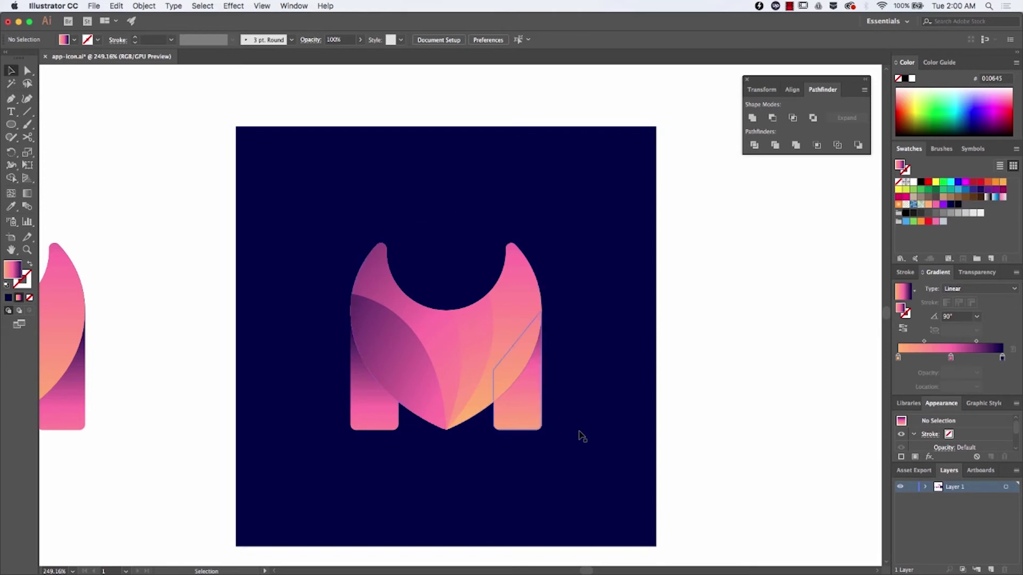
{"action": "double_click", "coordinate": [658, 427]}
Run the right leg's gradient at 90° from orange just below the foot to navy near the tip of the horn above.
{"action": "left_click", "coordinate": [541, 410]}
{"action": "key", "text": "g"}
{"action": "left_click_drag", "start_coordinate": [567, 433], "coordinate": [568, 261]}
{"action": "key", "text": "v"}
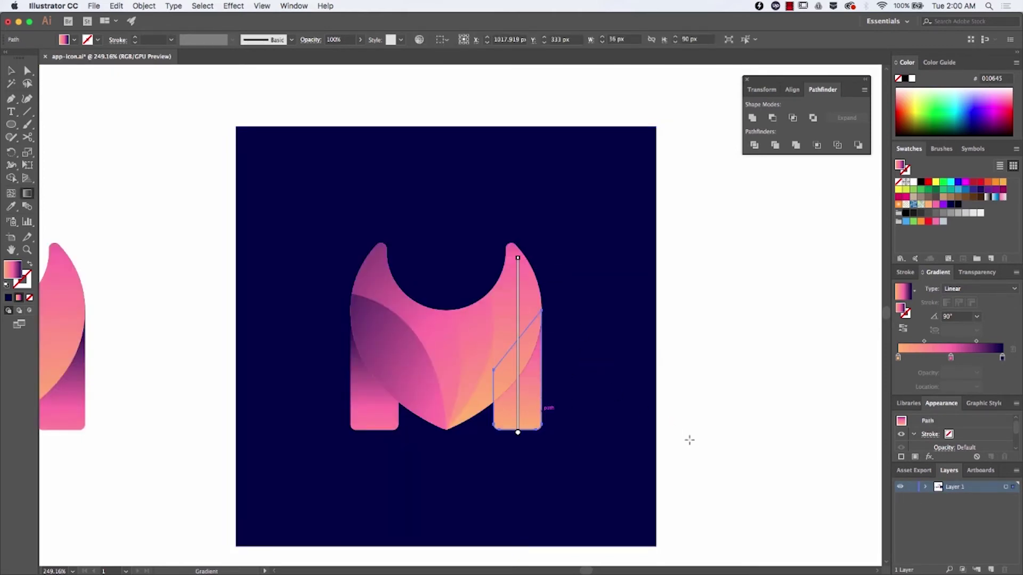
{"action": "key", "text": "super+shift+a"}
{"action": "scroll", "coordinate": [690, 444], "scroll_direction": "down", "scroll_amount": 3}
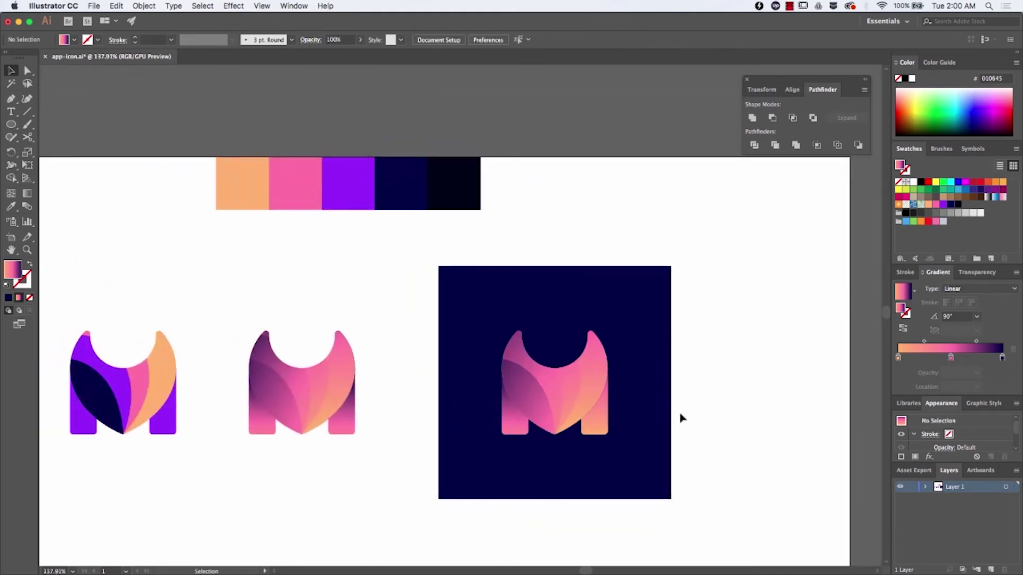
{"action": "scroll", "coordinate": [453, 366], "scroll_direction": "up", "scroll_amount": 5}
{"action": "left_click", "coordinate": [424, 347]}
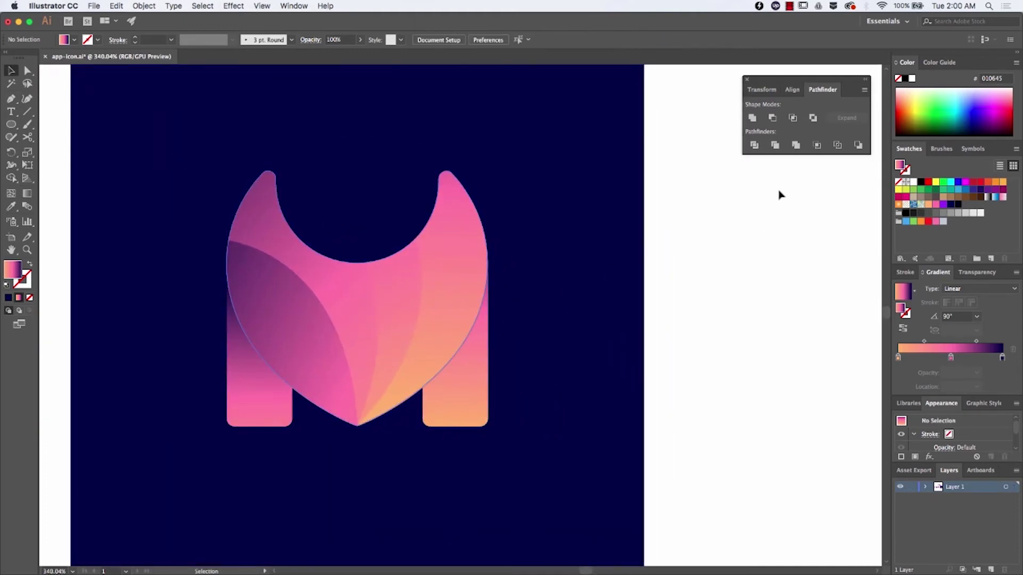
Isolate the pin group of the icon on navy and move its dark left petal straight down, clear of its place.
{"action": "left_click", "coordinate": [720, 412]}
{"action": "scroll", "coordinate": [507, 398], "scroll_direction": "down", "scroll_amount": 3}
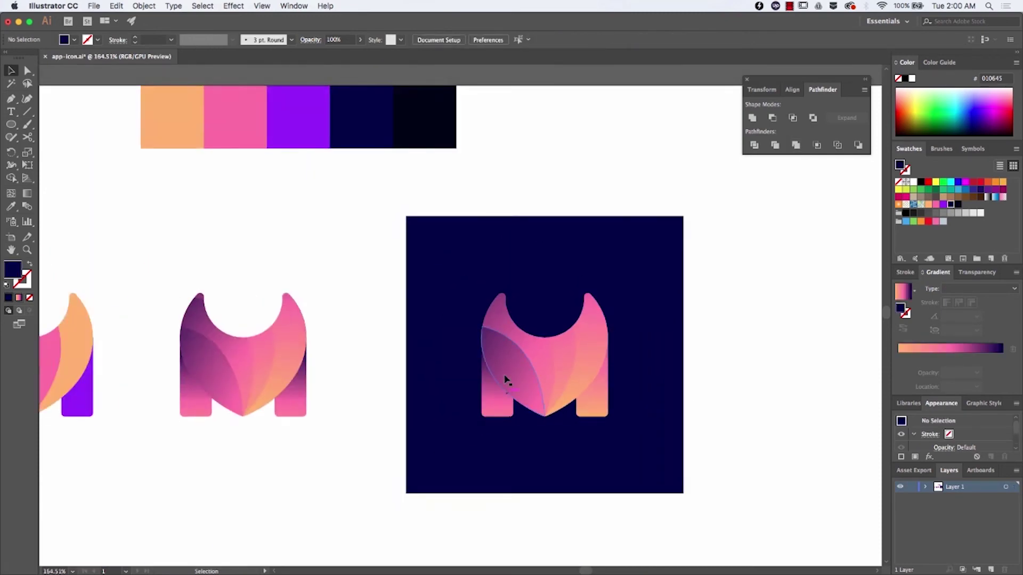
{"action": "left_click", "coordinate": [486, 377]}
{"action": "scroll", "coordinate": [306, 352], "scroll_direction": "up", "scroll_amount": 3}
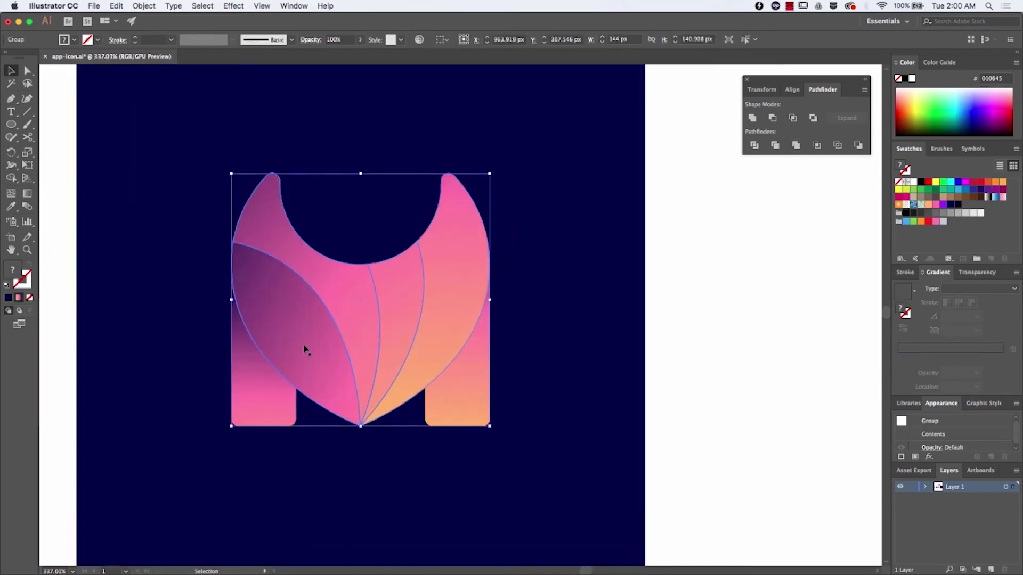
{"action": "double_click", "coordinate": [284, 415]}
{"action": "left_click_drag", "start_coordinate": [265, 289], "coordinate": [267, 350]}
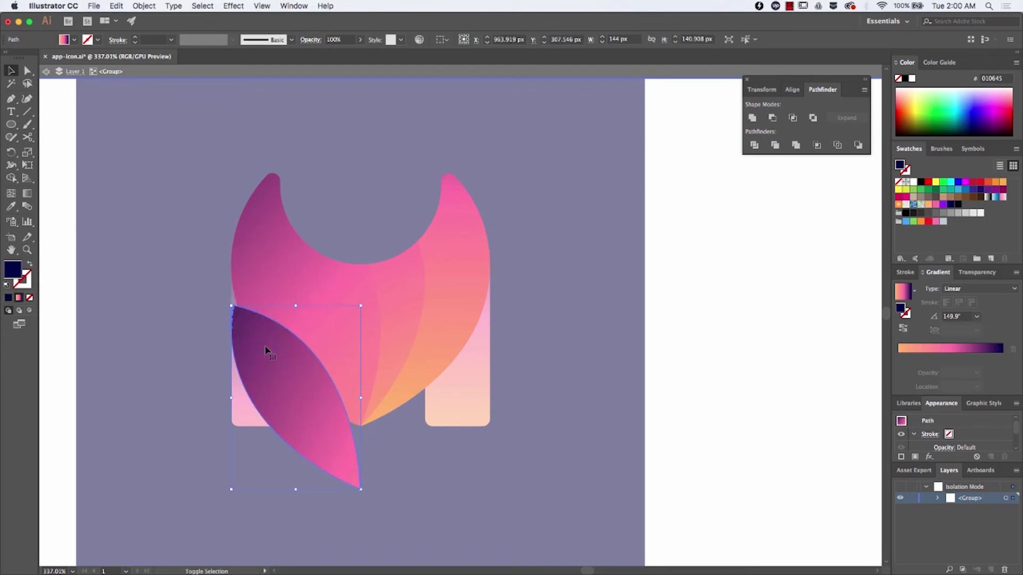
Delete the duplicate petal shapes stacked beneath the dark left petal and the thin leftover sliver at the gap's outer edge.
{"action": "key", "text": "v"}
{"action": "left_click", "coordinate": [274, 292]}
{"action": "key", "text": "Delete"}
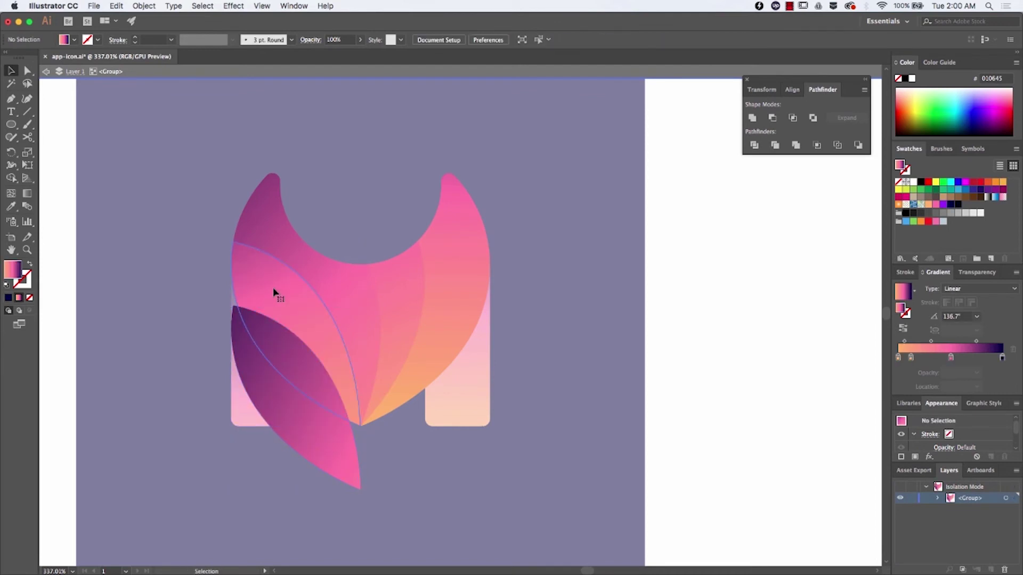
{"action": "left_click", "coordinate": [274, 293]}
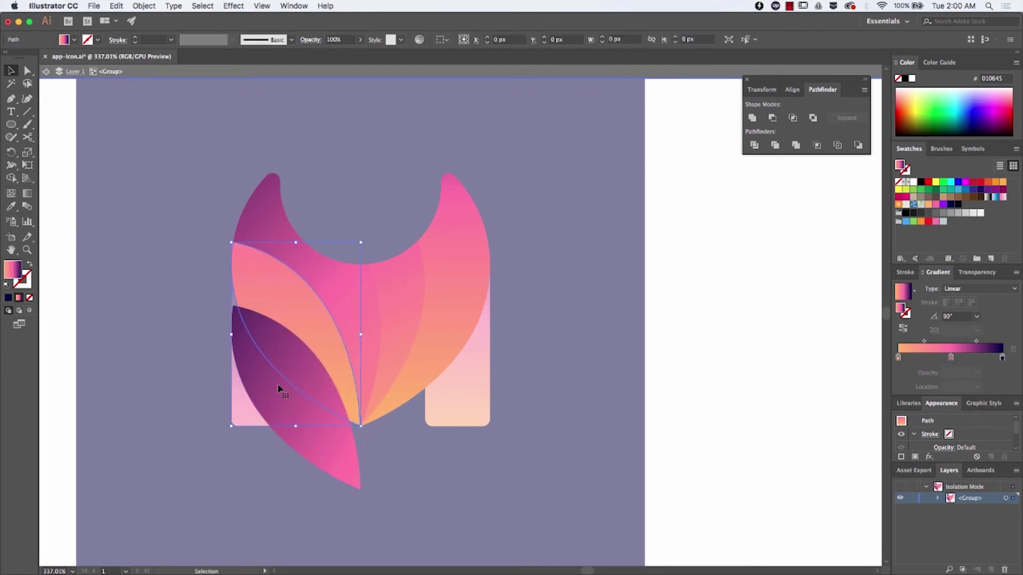
{"action": "key", "text": "Delete"}
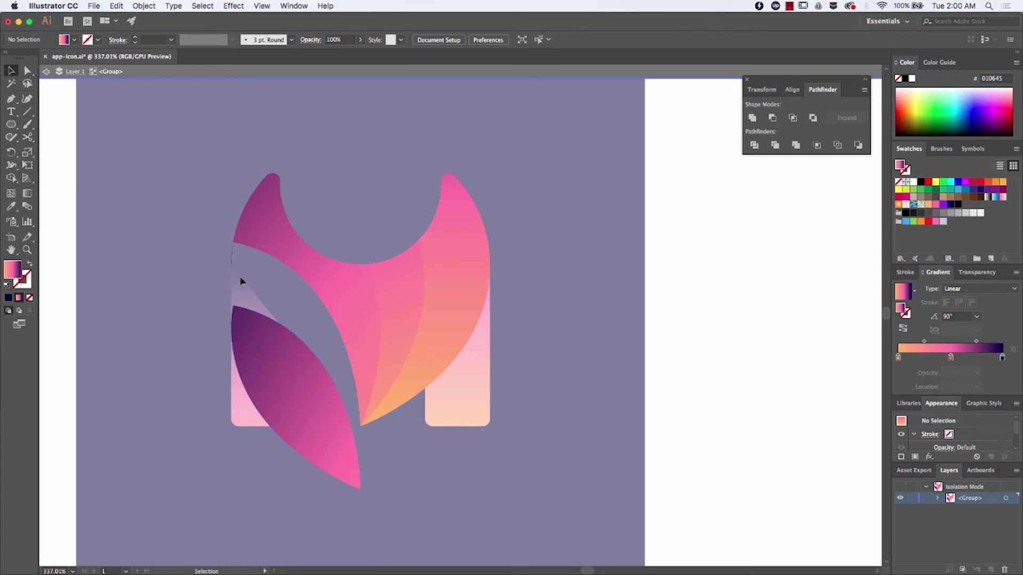
{"action": "left_click_drag", "start_coordinate": [224, 248], "coordinate": [241, 281]}
{"action": "key", "text": "Delete"}
Move the dark left petal straight back up into the gap, check its fit at the pin's tip, and leave isolation.
{"action": "left_click_drag", "start_coordinate": [261, 338], "coordinate": [261, 276]}
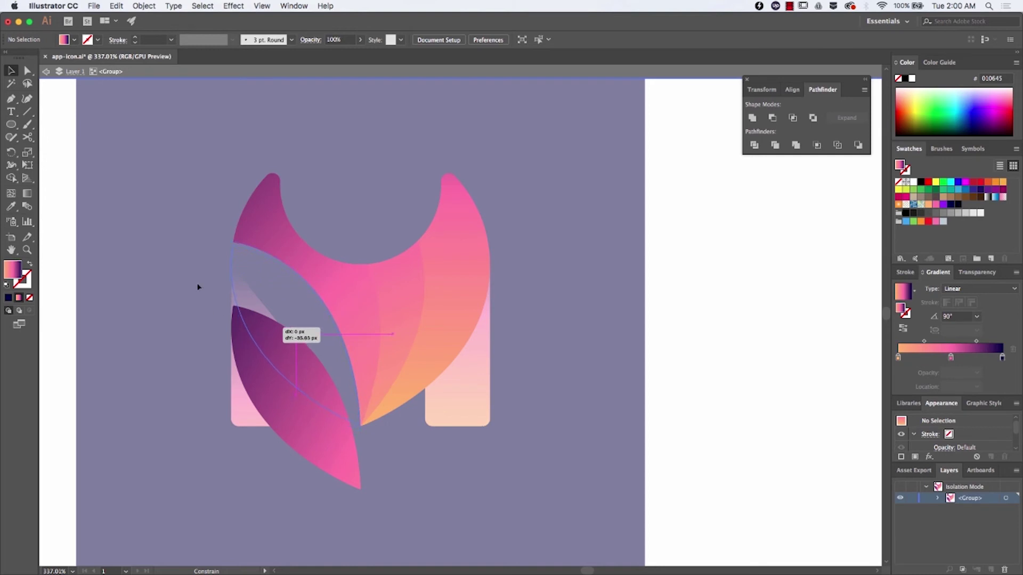
{"action": "left_click", "coordinate": [343, 430]}
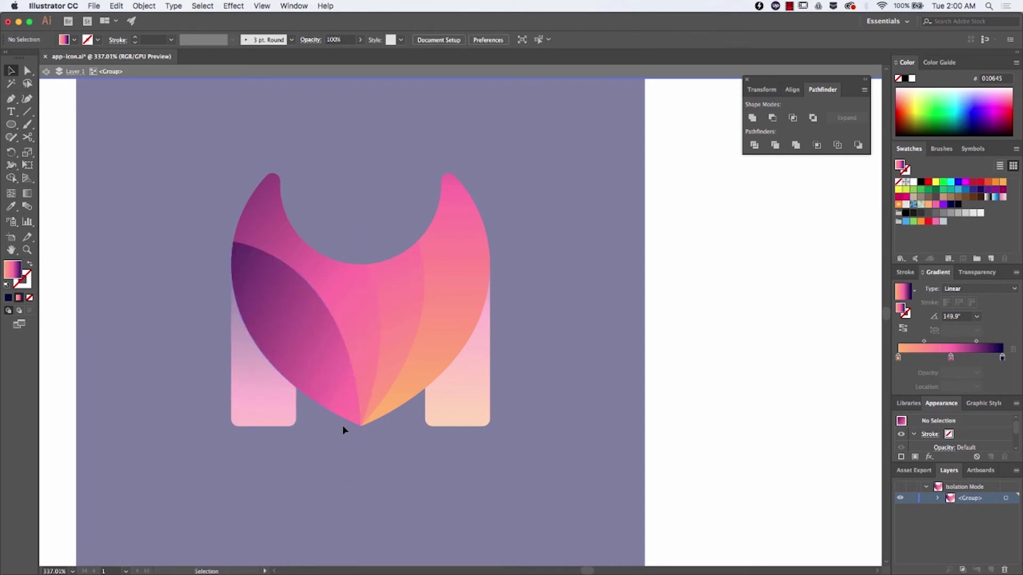
{"action": "left_click_drag", "start_coordinate": [344, 426], "coordinate": [414, 375]}
{"action": "left_click", "coordinate": [414, 375]}
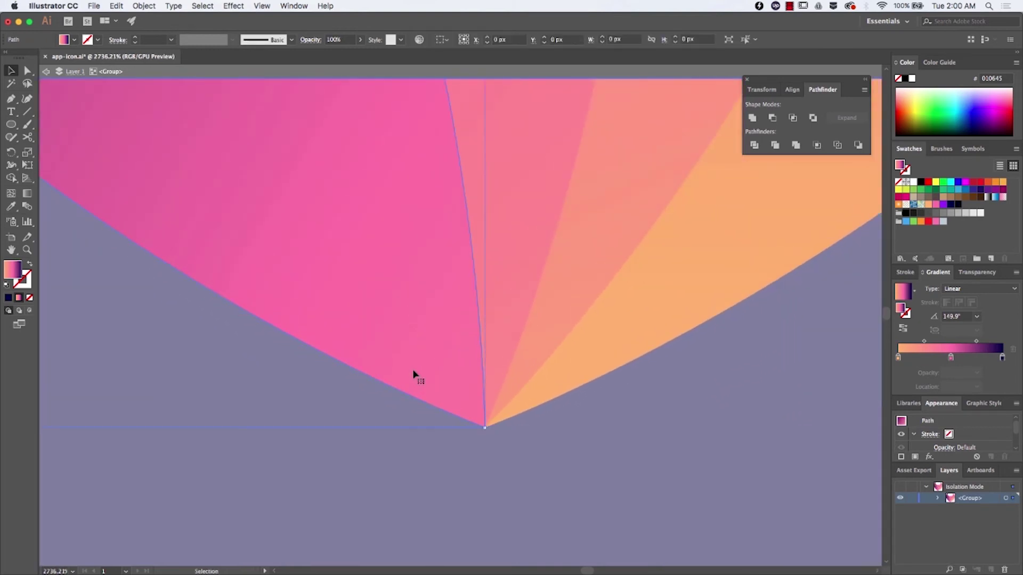
{"action": "scroll", "coordinate": [625, 456], "scroll_direction": "down", "scroll_amount": 5}
{"action": "double_click", "coordinate": [671, 402]}
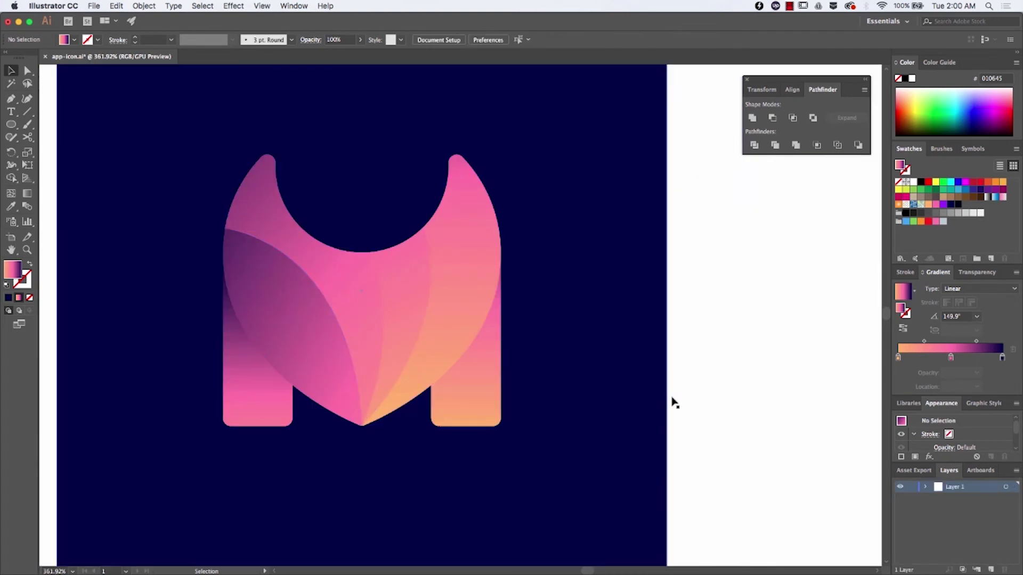
Ungroup the pins of the icon on navy, and undo a trial gradient edit on the piece with the left horn.
{"action": "right_click", "coordinate": [355, 291]}
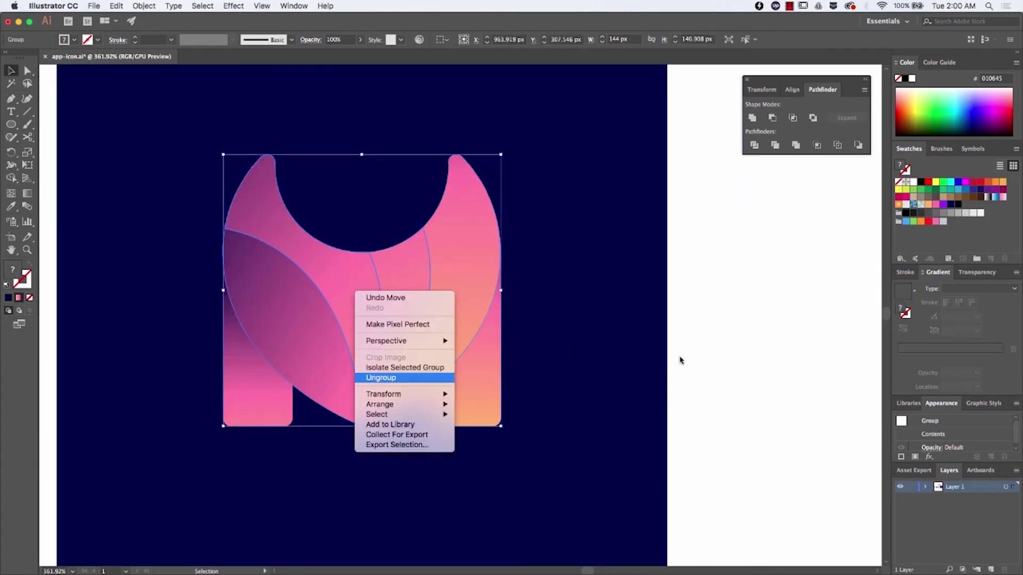
{"action": "left_click", "coordinate": [406, 377]}
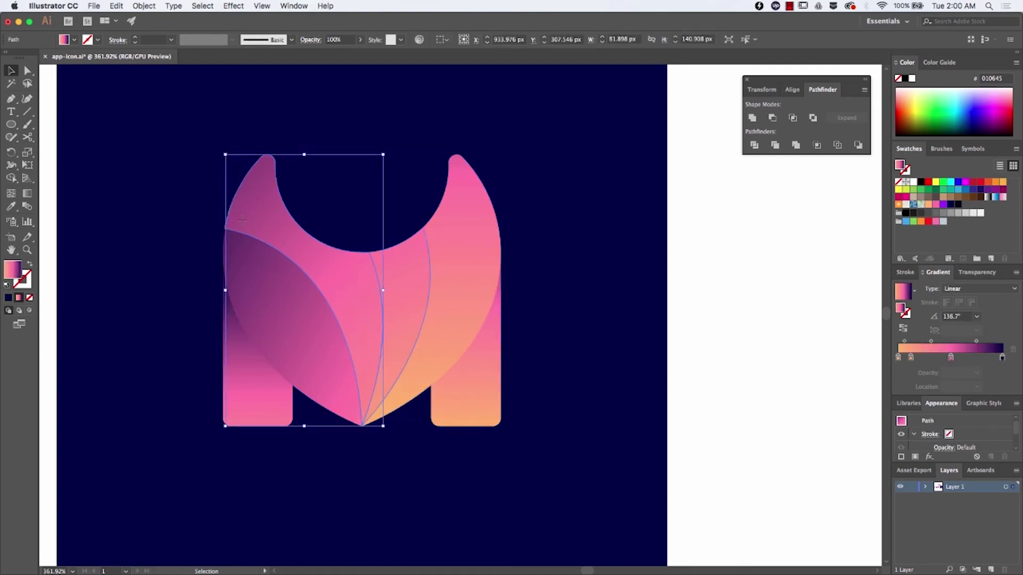
{"action": "key", "text": "g"}
{"action": "key", "text": "super+z"}
{"action": "scroll", "coordinate": [242, 221], "scroll_direction": "down", "scroll_amount": 2}
{"action": "scroll", "coordinate": [242, 222], "scroll_direction": "down", "scroll_amount": 2}
{"action": "key", "text": "cmd+z"}
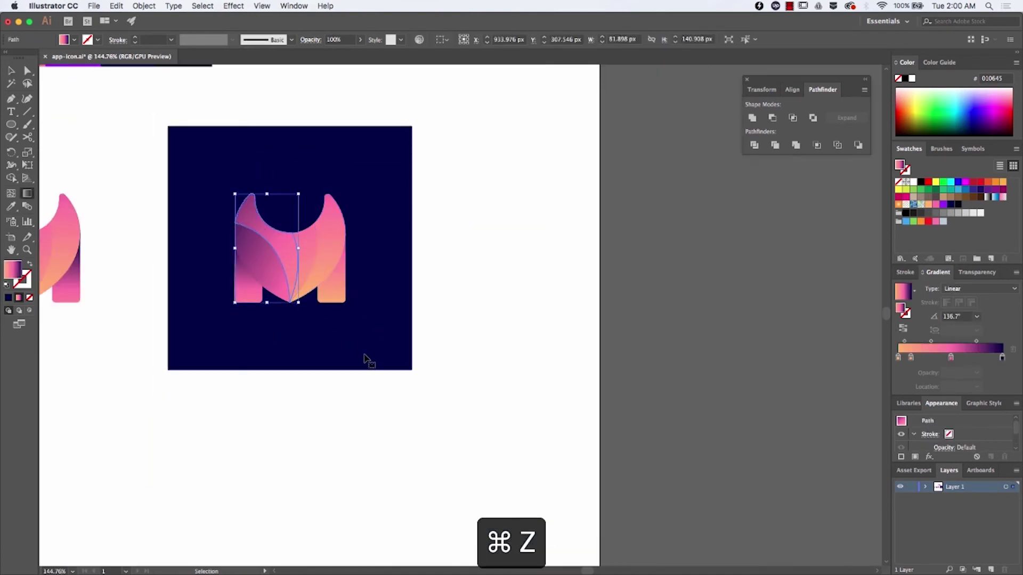
Shift the 136.7° gradient of the left-horn piece down and right so more navy shows near the horn, working in full-screen mode.
{"action": "key", "text": "a"}
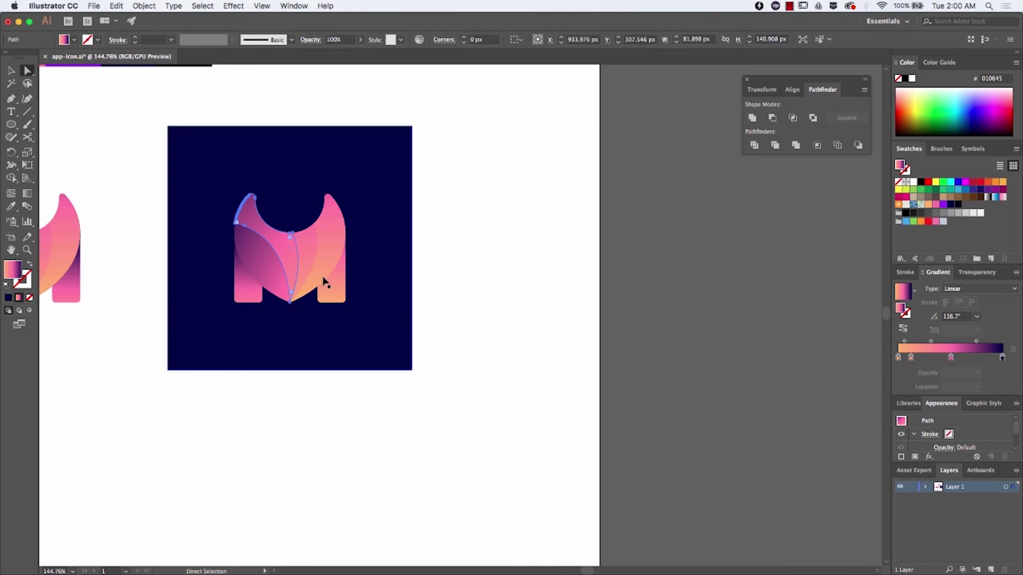
{"action": "key", "text": "v"}
{"action": "key", "text": "f"}
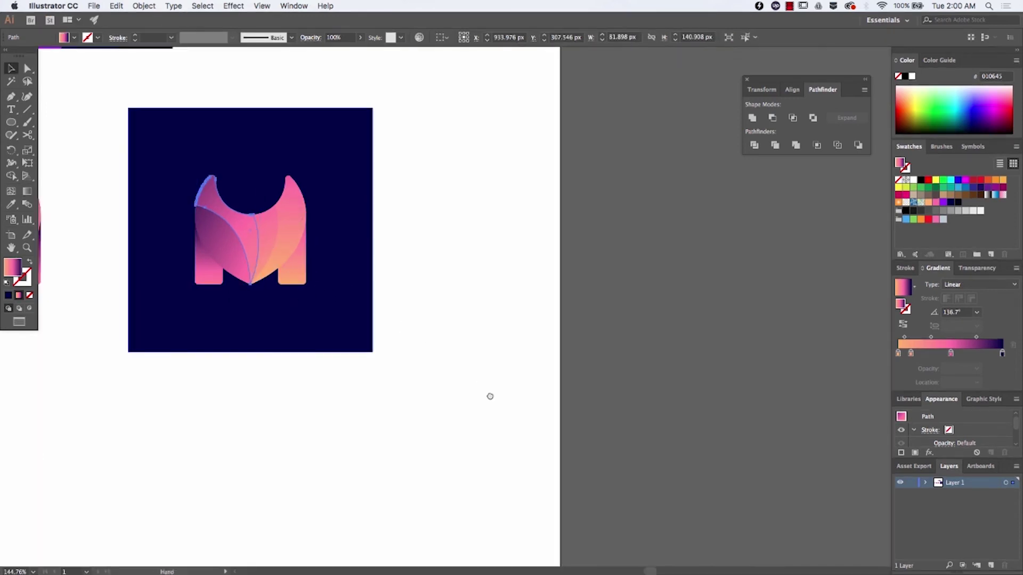
{"action": "scroll", "coordinate": [488, 394], "scroll_direction": "left", "scroll_amount": 6}
{"action": "scroll", "coordinate": [487, 395], "scroll_direction": "up", "scroll_amount": 4}
{"action": "key", "text": "g"}
{"action": "left_click", "coordinate": [527, 430]}
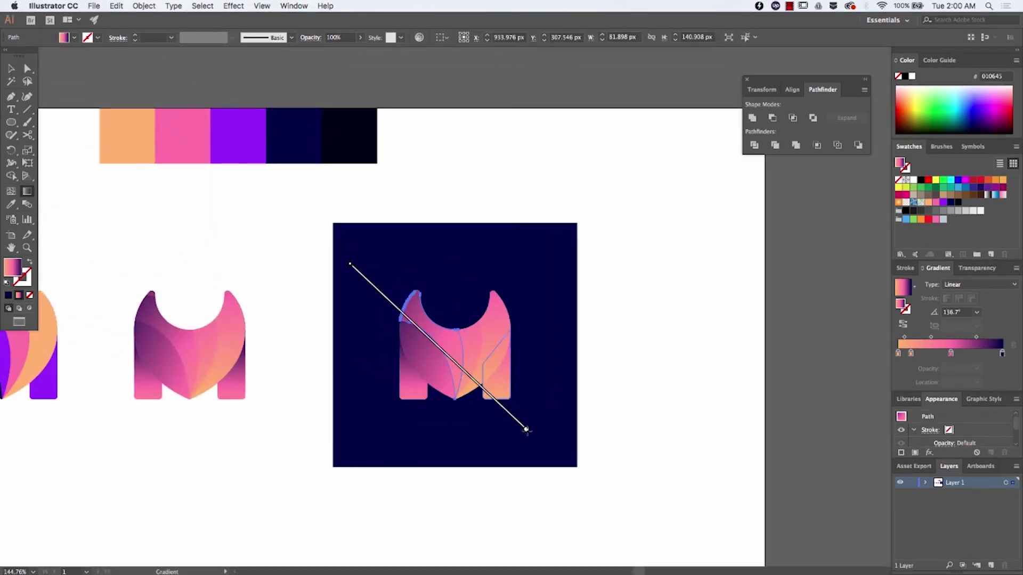
{"action": "left_click_drag", "start_coordinate": [526, 431], "coordinate": [527, 434]}
{"action": "left_click_drag", "start_coordinate": [361, 267], "coordinate": [400, 348]}
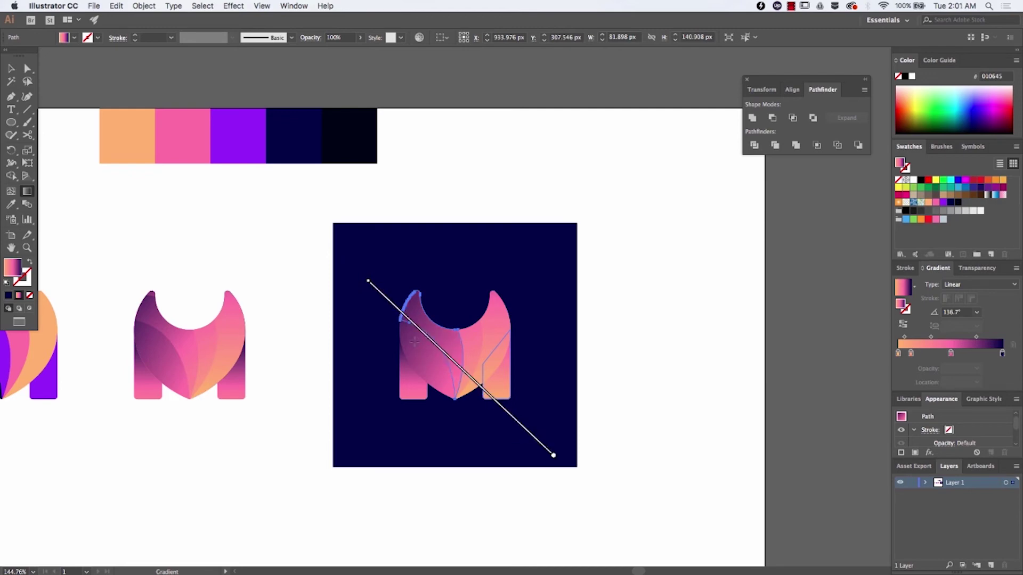
Shift the dark left petal's 149.9° gradient slightly toward the lower right and compare the icon with the other versions.
{"action": "left_click", "coordinate": [414, 342], "text": "super"}
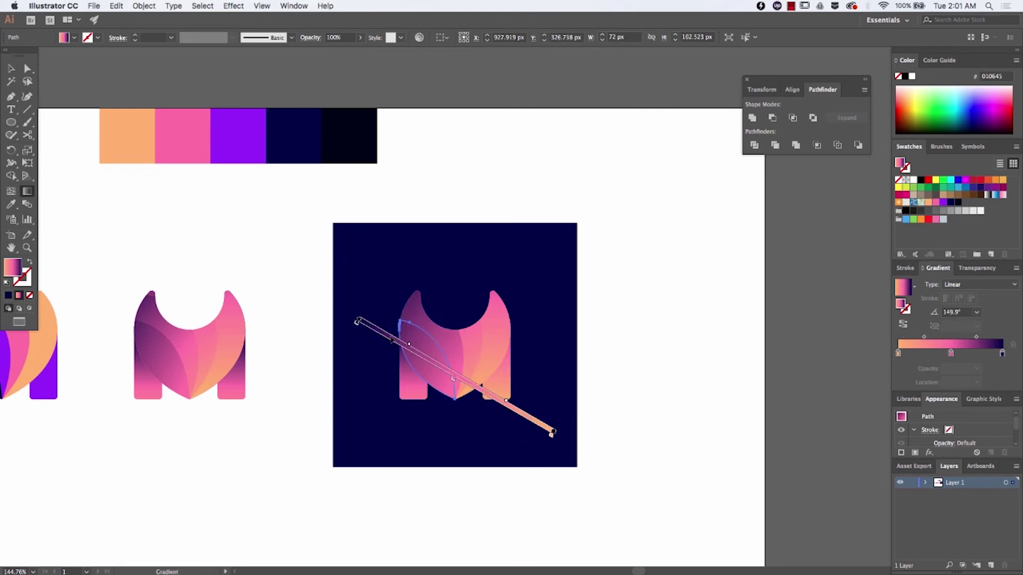
{"action": "left_click_drag", "start_coordinate": [389, 339], "coordinate": [397, 346]}
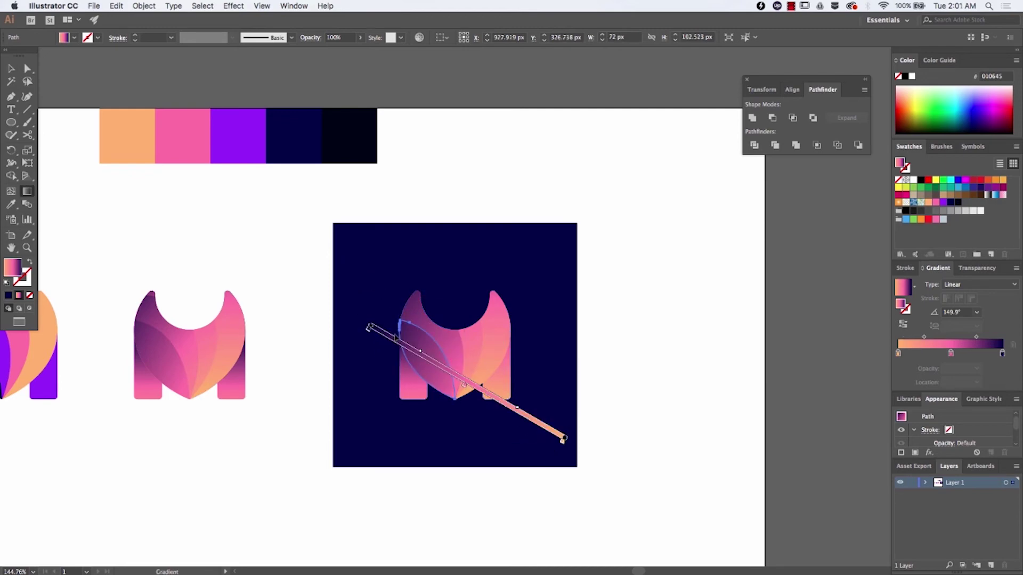
{"action": "key", "text": "v"}
{"action": "left_click", "coordinate": [649, 392]}
{"action": "scroll", "coordinate": [649, 391], "scroll_direction": "down", "scroll_amount": 3}
{"action": "scroll", "coordinate": [648, 392], "scroll_direction": "down", "scroll_amount": 3}
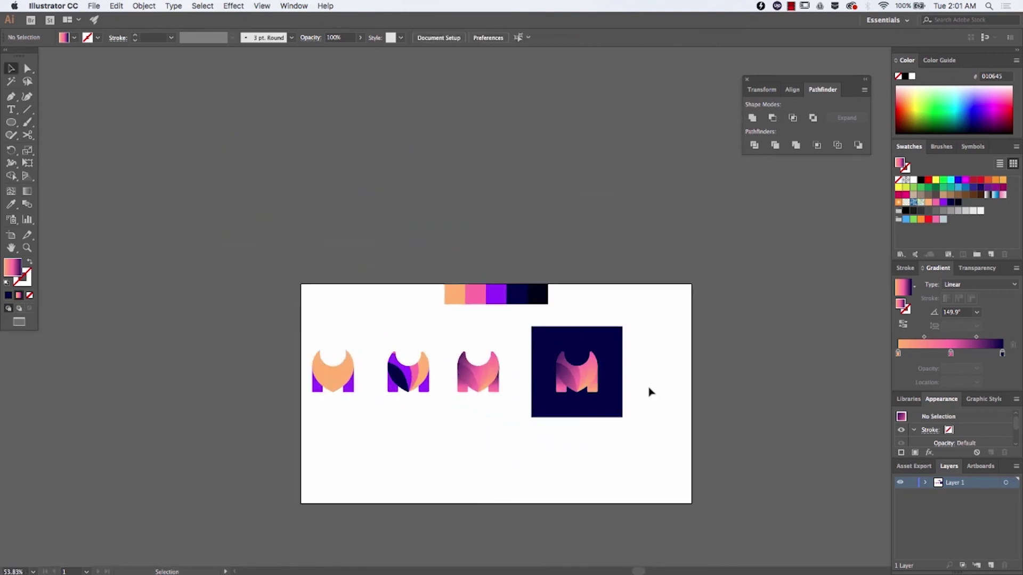
Isolate the dark left petal and redraw its gradient at 135.4°, from orange beyond the pin's tip to navy outside its upper-left edge.
{"action": "scroll", "coordinate": [446, 372], "scroll_direction": "up", "scroll_amount": 5}
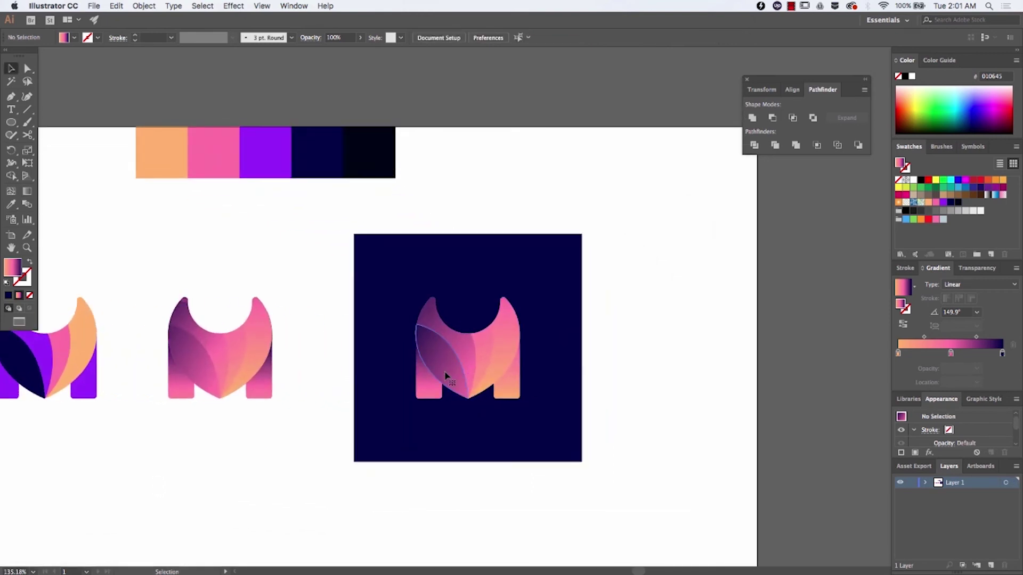
{"action": "double_click", "coordinate": [445, 372]}
{"action": "key", "text": "g"}
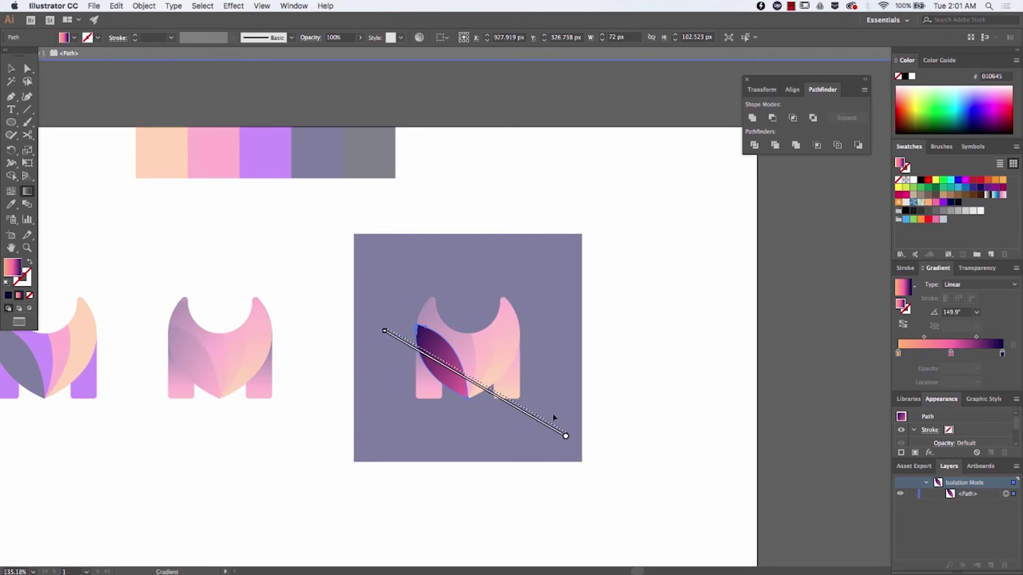
{"action": "mouse_move", "coordinate": [554, 418]}
{"action": "left_mouse_down"}
{"action": "mouse_move", "coordinate": [379, 342]}
{"action": "mouse_move", "coordinate": [375, 323]}
{"action": "mouse_move", "coordinate": [409, 284]}
{"action": "left_mouse_up"}
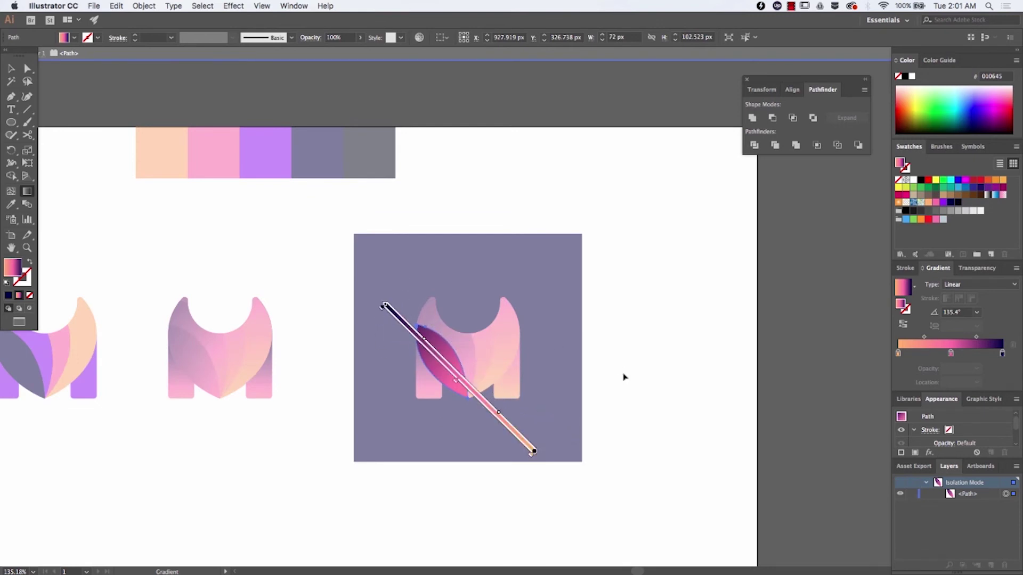
{"action": "key", "text": "v"}
{"action": "double_click", "coordinate": [605, 377]}
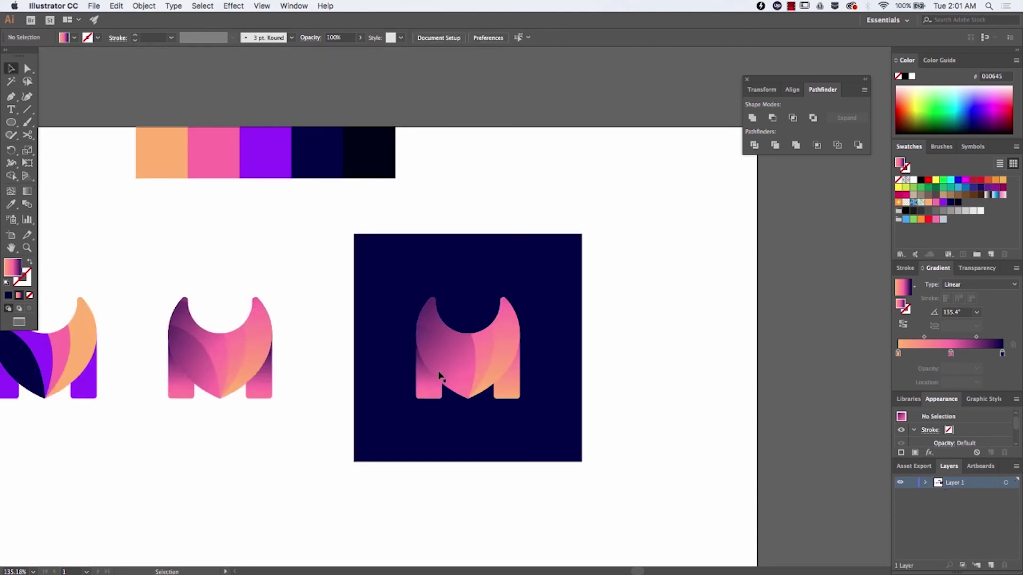
Nudge the left petal's 135.4° gradient slightly toward the lower right to darken the petal against the left-horn piece.
{"action": "double_click", "coordinate": [430, 365]}
{"action": "double_click", "coordinate": [587, 393]}
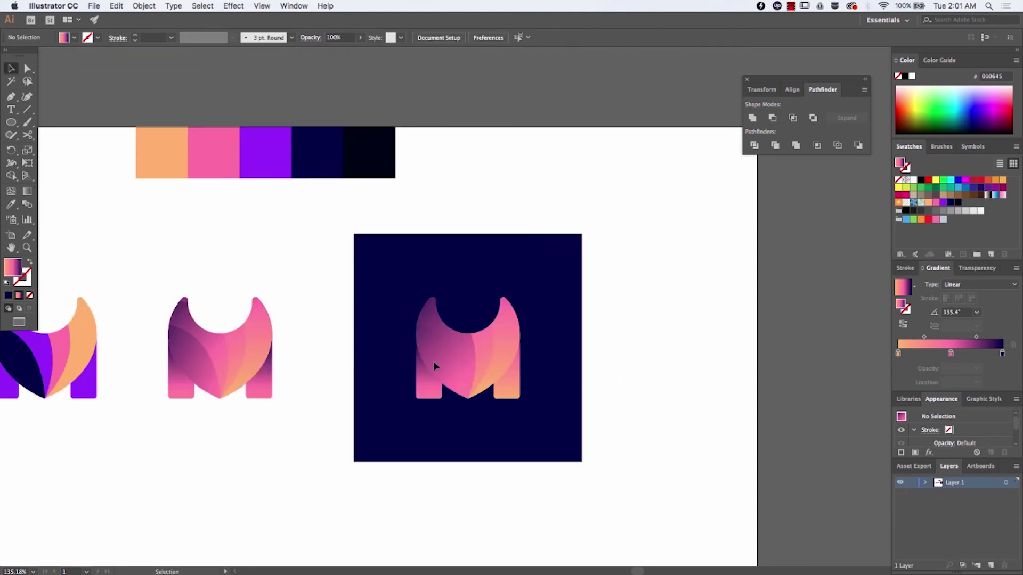
{"action": "left_click", "coordinate": [469, 380]}
{"action": "key", "text": "g"}
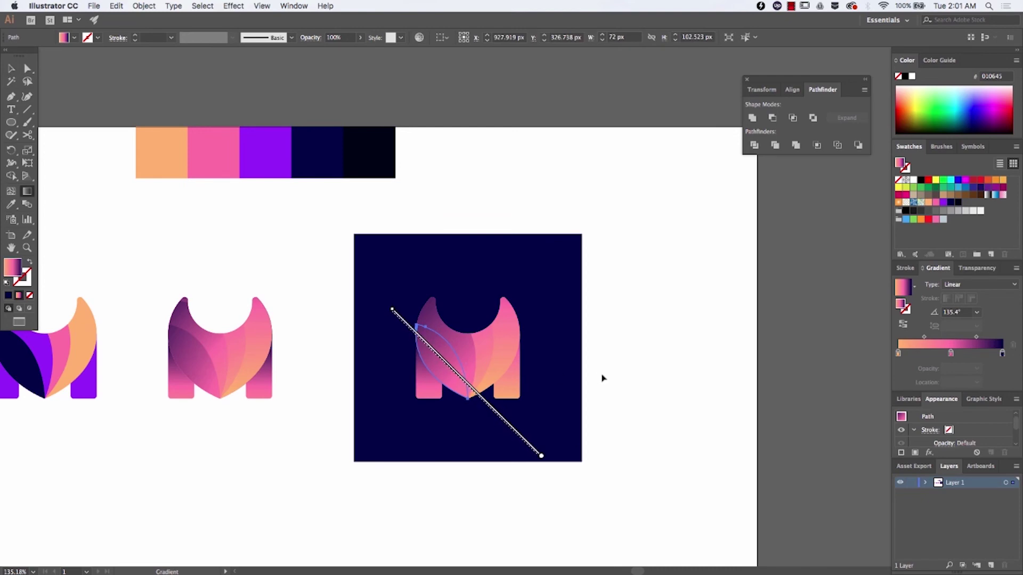
{"action": "key", "text": "v"}
{"action": "left_click", "coordinate": [602, 380]}
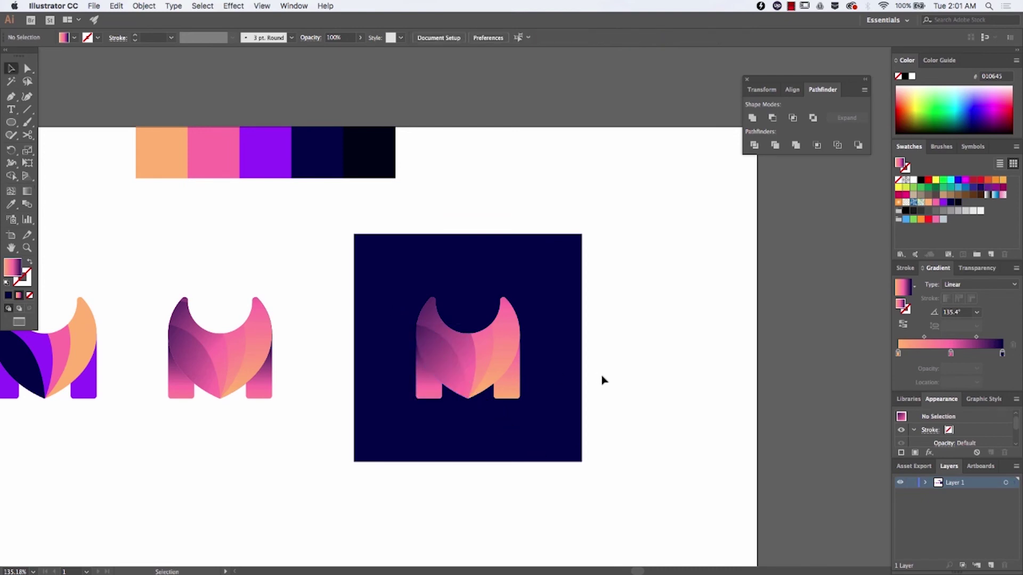
Try steep gradients on the icon's left leg, first at 90° and then at 76°, with orange below the foot and navy above.
{"action": "scroll", "coordinate": [602, 380], "scroll_direction": "down", "scroll_amount": 3, "text": "alt"}
{"action": "scroll", "coordinate": [601, 379], "scroll_direction": "up", "scroll_amount": 3, "text": "alt"}
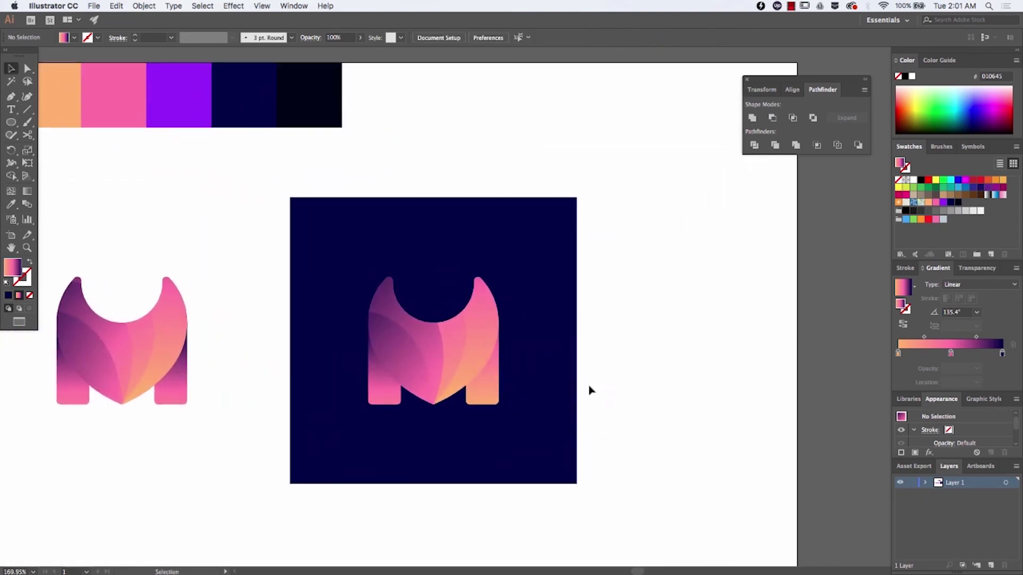
{"action": "left_click", "coordinate": [377, 396]}
{"action": "key", "text": "g"}
{"action": "left_click_drag", "start_coordinate": [385, 453], "coordinate": [384, 327]}
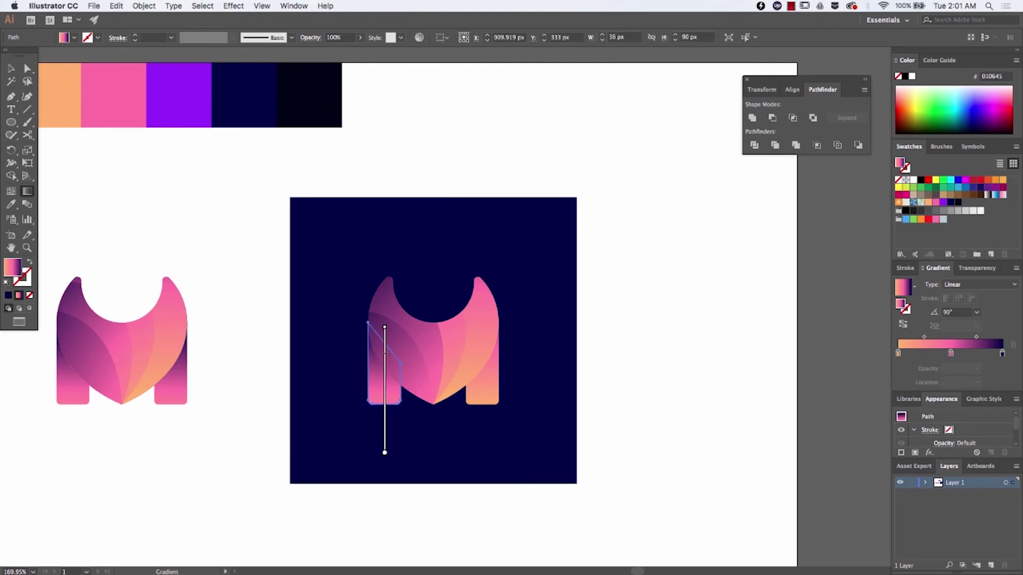
{"action": "left_click_drag", "start_coordinate": [365, 443], "coordinate": [389, 350]}
{"action": "key", "text": "v"}
{"action": "left_click", "coordinate": [396, 454]}
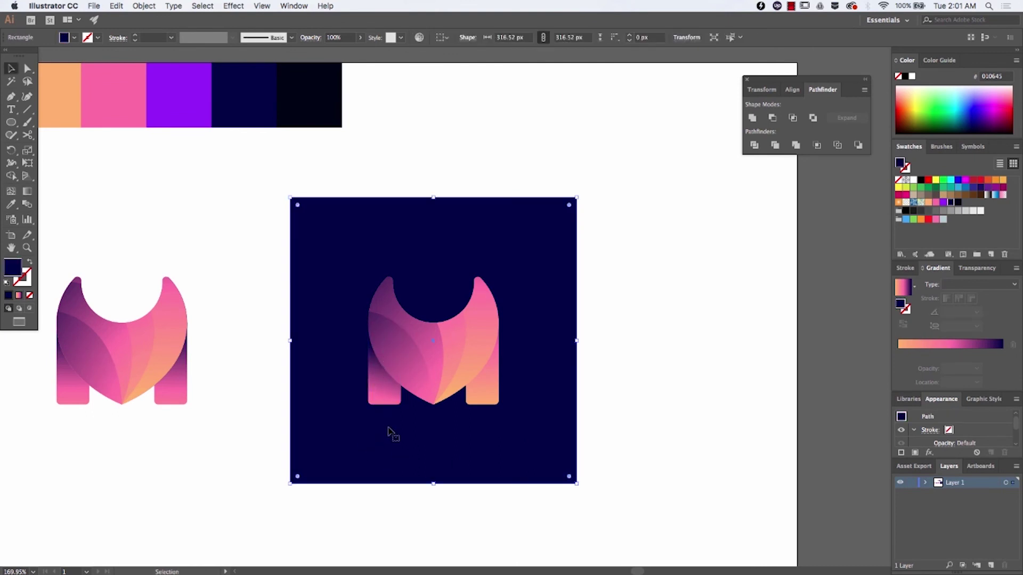
Run the left leg's gradient diagonally from orange below and left of the foot to navy near the leg's upper inner edge.
{"action": "scroll", "coordinate": [389, 433], "scroll_direction": "down", "scroll_amount": 3}
{"action": "scroll", "coordinate": [389, 432], "scroll_direction": "up", "scroll_amount": 2}
{"action": "left_click", "coordinate": [389, 421]}
{"action": "scroll", "coordinate": [384, 429], "scroll_direction": "up", "scroll_amount": 3}
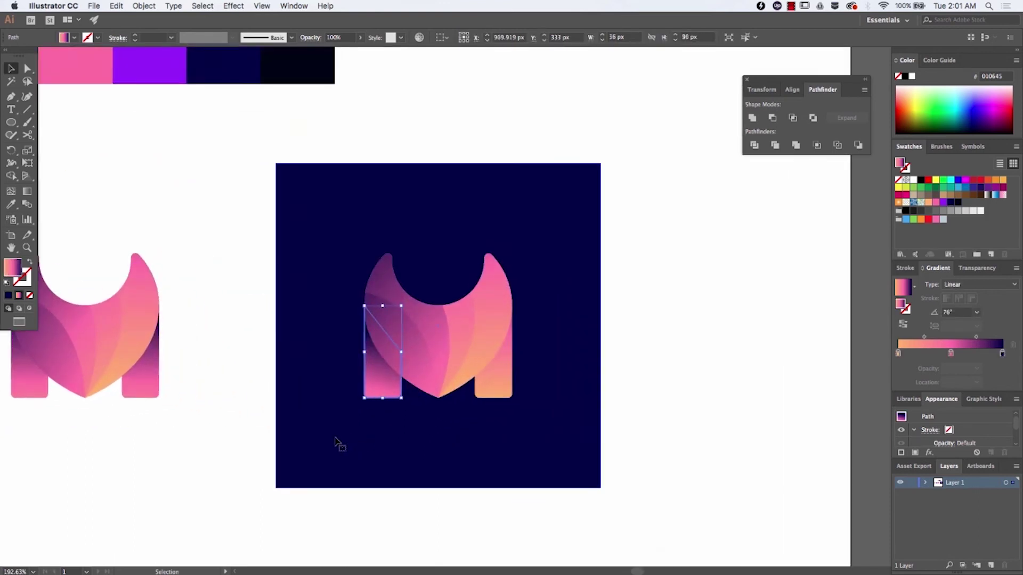
{"action": "key", "text": "g"}
{"action": "left_click_drag", "start_coordinate": [334, 436], "coordinate": [397, 316]}
{"action": "left_click_drag", "start_coordinate": [324, 430], "coordinate": [393, 337]}
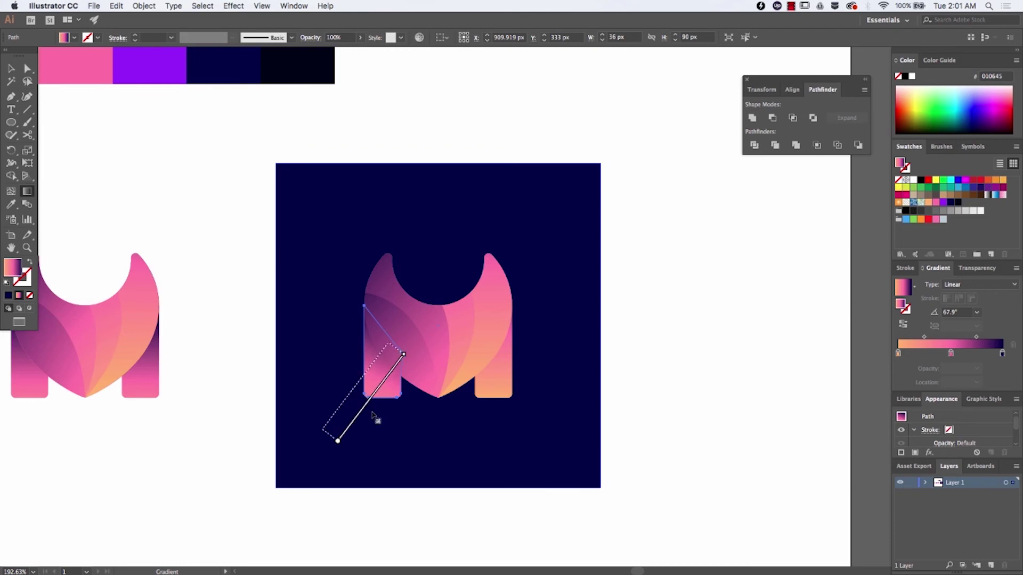
Deselect the left leg and examine the finished icon's gradients and pin tip up close against the navy square.
{"action": "key", "text": "v"}
{"action": "double_click", "coordinate": [586, 452]}
{"action": "scroll", "coordinate": [590, 453], "scroll_direction": "down", "scroll_amount": 5}
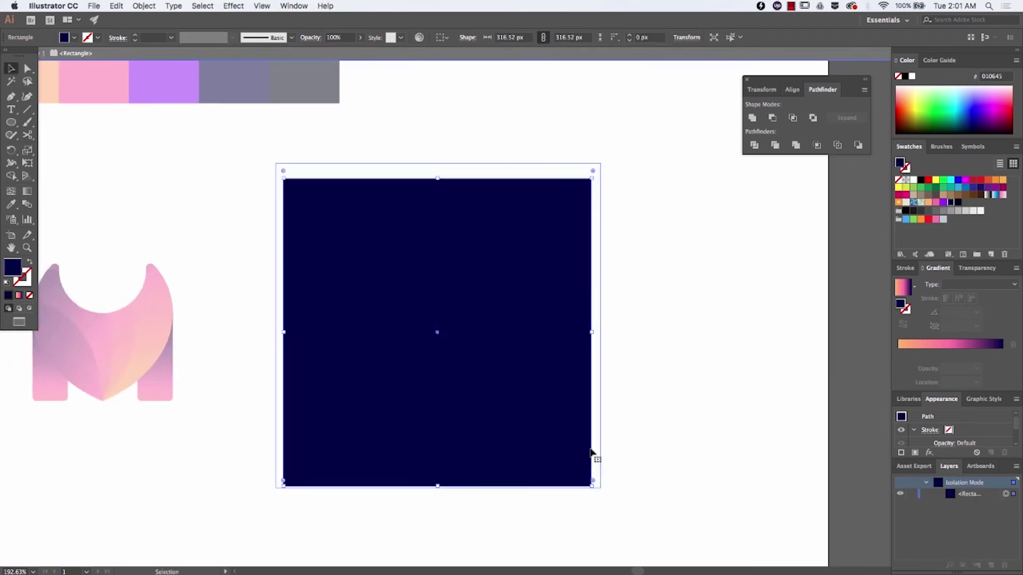
{"action": "double_click", "coordinate": [486, 471]}
{"action": "scroll", "coordinate": [486, 473], "scroll_direction": "up", "scroll_amount": 5}
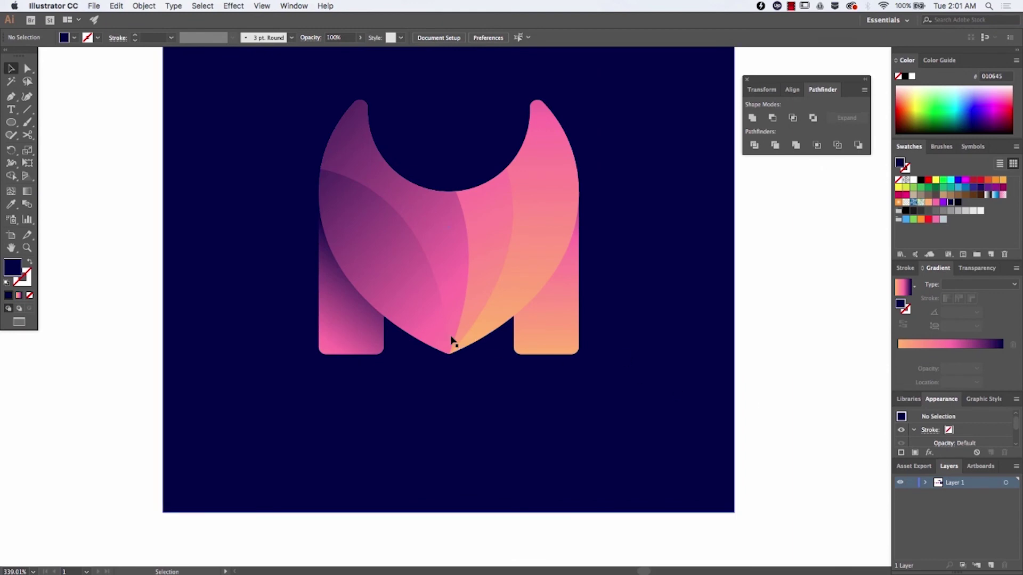
{"action": "scroll", "coordinate": [452, 341], "scroll_direction": "up", "scroll_amount": 5}
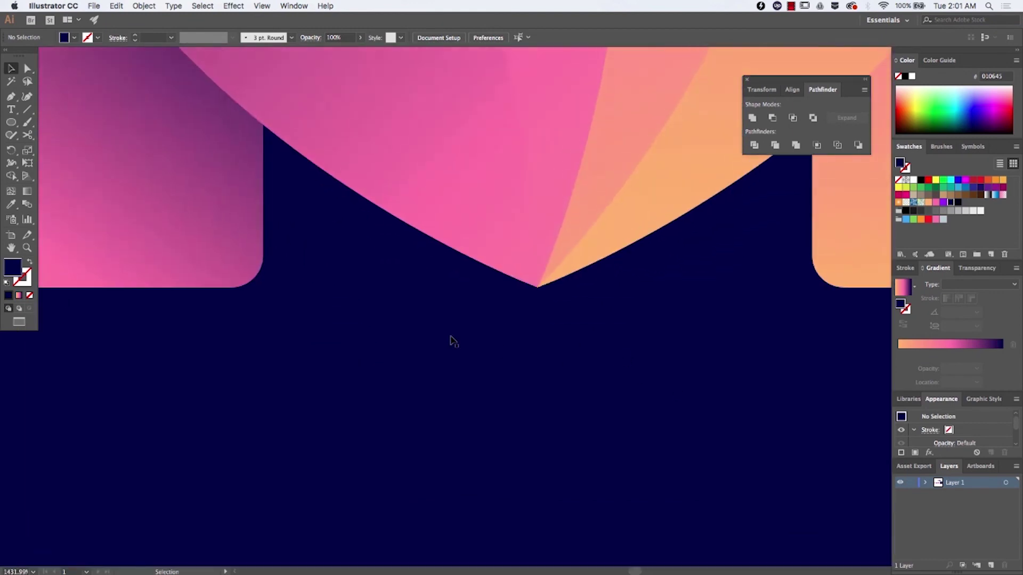
{"action": "scroll", "coordinate": [451, 341], "scroll_direction": "down", "scroll_amount": 9}
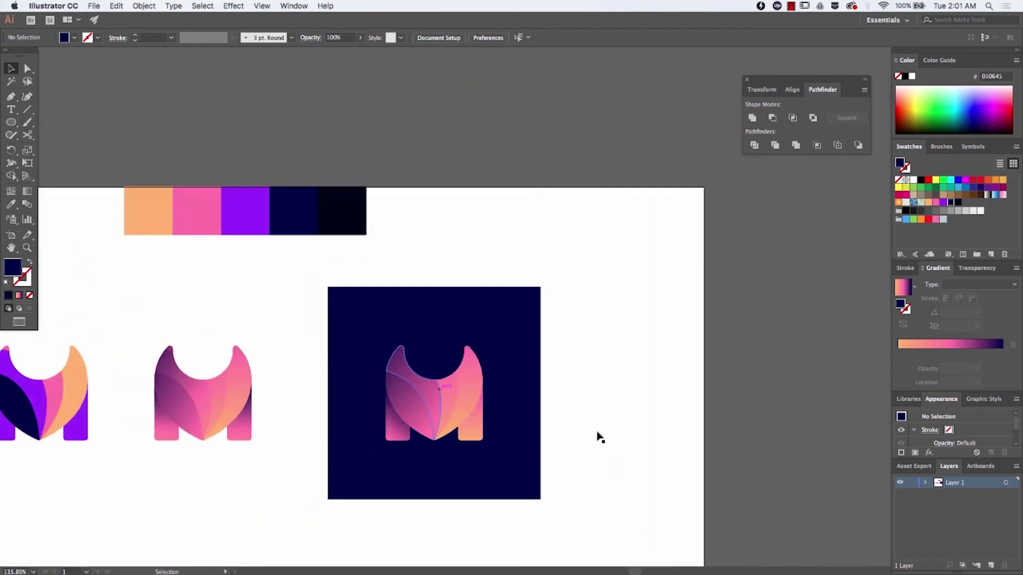
Move the color palette and all logo versions, including the navy-backed icon, off the artboard to the empty space beside it.
{"action": "left_click_drag", "start_coordinate": [488, 338], "coordinate": [362, 197]}
{"action": "scroll", "coordinate": [716, 303], "scroll_direction": "down", "scroll_amount": 3}
{"action": "left_click_drag", "start_coordinate": [675, 317], "coordinate": [321, 266]}
Place a copy of the navy-backed icon on the artboard and stretch its square over the whole artboard as a locked background.
{"action": "left_click_drag", "start_coordinate": [333, 282], "coordinate": [581, 295]}
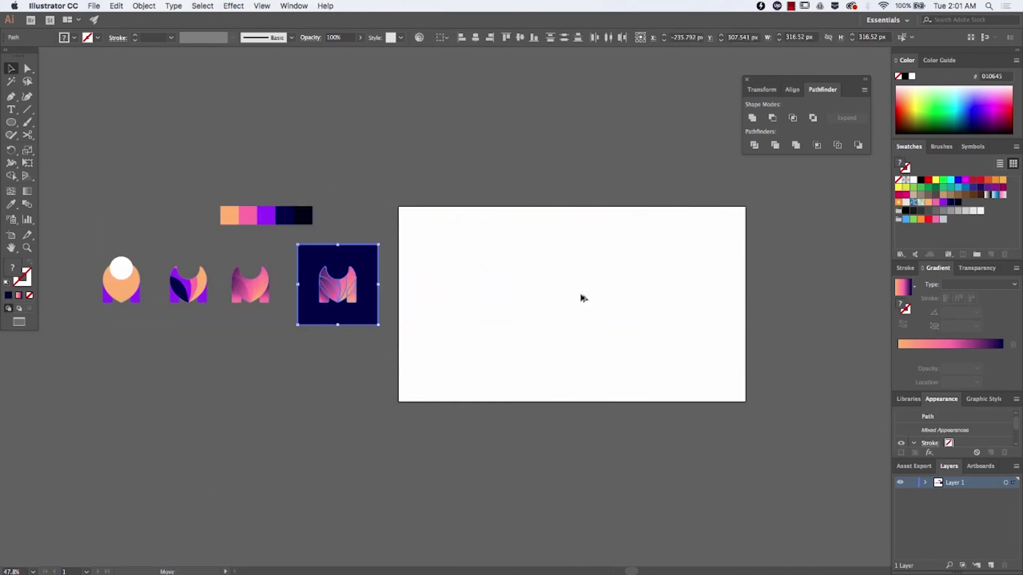
{"action": "left_click_drag", "start_coordinate": [373, 300], "coordinate": [746, 400]}
{"action": "mouse_move", "coordinate": [746, 307]}
{"action": "left_mouse_down"}
{"action": "mouse_move", "coordinate": [729, 307]}
{"action": "mouse_move", "coordinate": [753, 304]}
{"action": "left_mouse_up"}
{"action": "key", "text": "super+2"}
Group the copied icon's pieces, unlock the navy background and center the group on it.
{"action": "left_click_drag", "start_coordinate": [632, 430], "coordinate": [509, 270]}
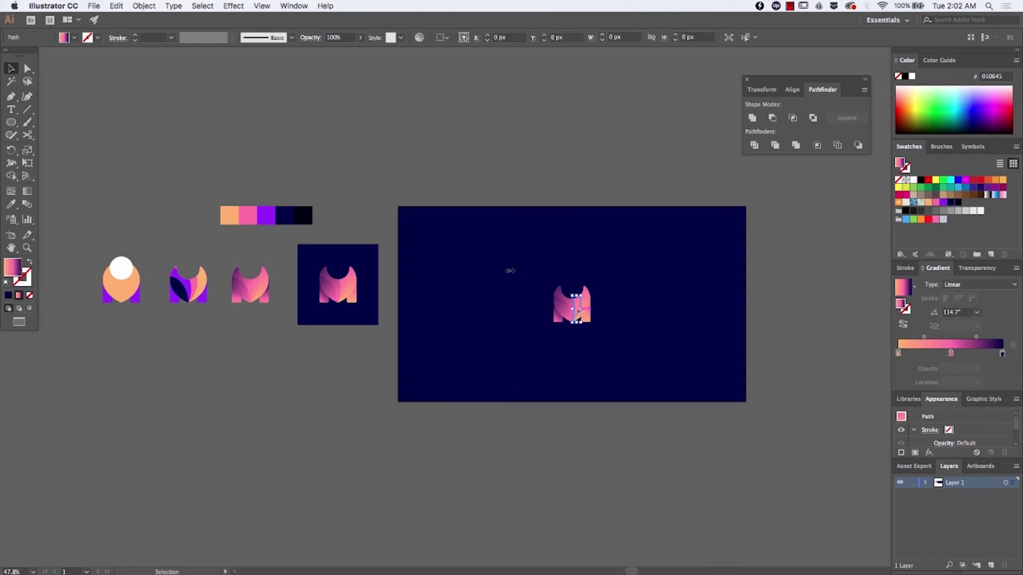
{"action": "key", "text": "super+g"}
{"action": "left_click", "coordinate": [518, 312]}
{"action": "left_click", "coordinate": [518, 313], "text": "shift"}
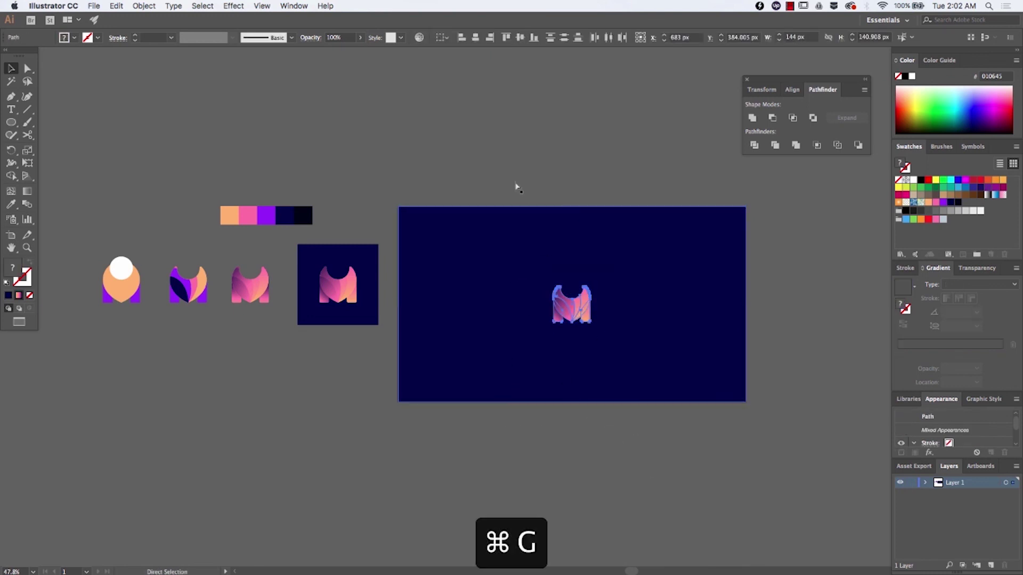
{"action": "key", "text": "super+g"}
{"action": "key", "text": "alt+super+a"}
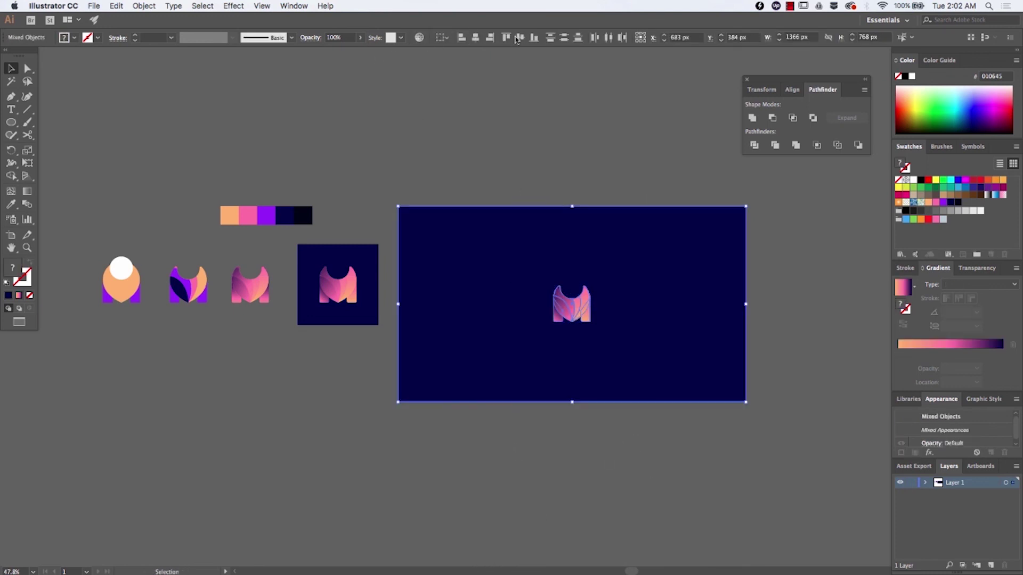
{"action": "key", "text": "shift+super+a"}
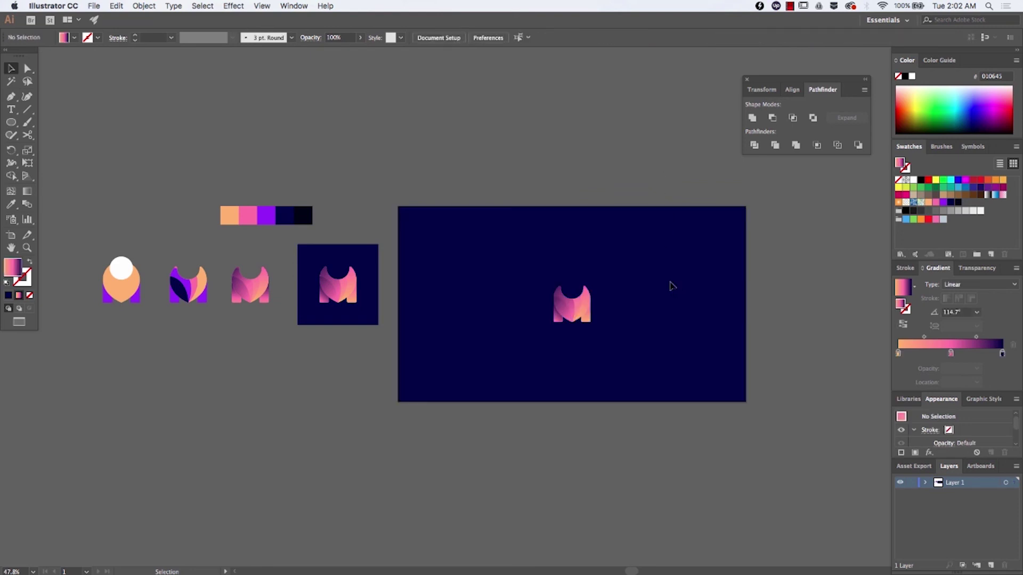
Draw a square about 283 px wide around the copied icon and round its corners to about 30 px.
{"action": "key", "text": "super+0"}
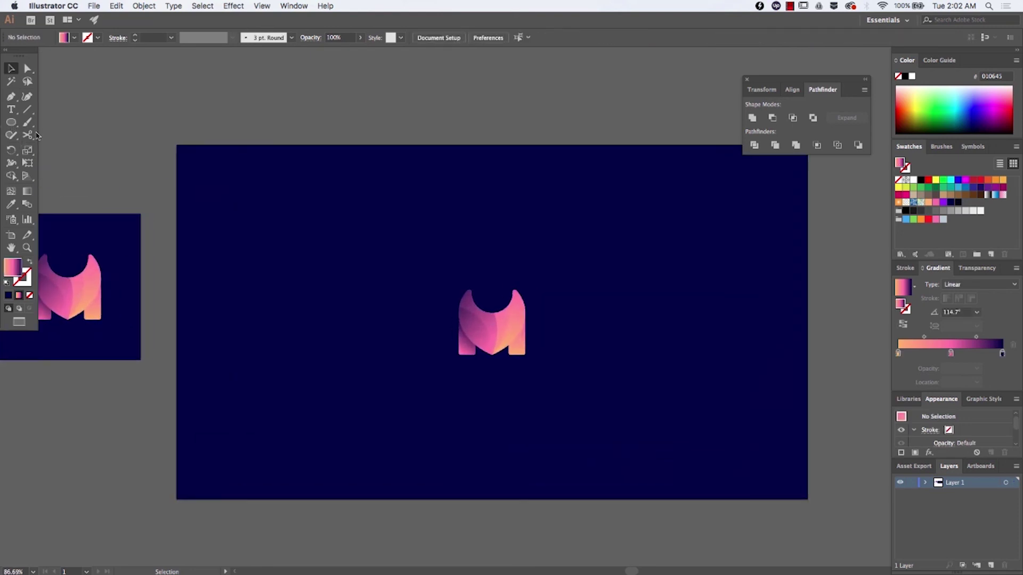
{"action": "left_click_drag", "start_coordinate": [11, 122], "coordinate": [52, 121]}
{"action": "mouse_move", "coordinate": [492, 324]}
{"action": "left_mouse_down"}
{"action": "mouse_move", "coordinate": [555, 387]}
{"action": "mouse_move", "coordinate": [545, 379]}
{"action": "left_mouse_up"}
{"action": "key", "text": "a"}
Arrange the rounded square behind the icon but in front of the navy background.
{"action": "key", "text": "super+bracketleft"}
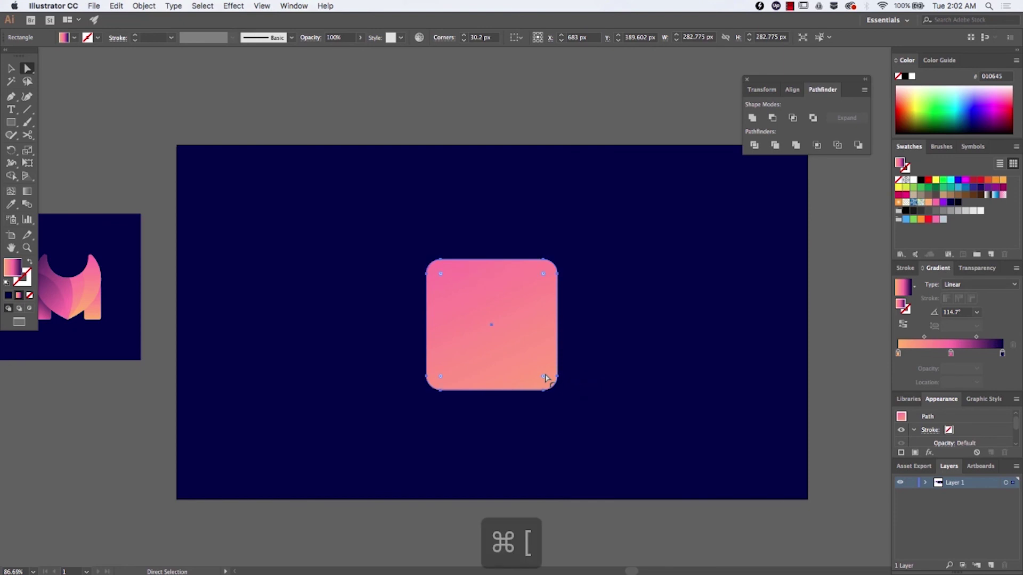
{"action": "key", "text": "v"}
{"action": "key", "text": "super+bracketleft"}
{"action": "key", "text": "super+bracketright"}
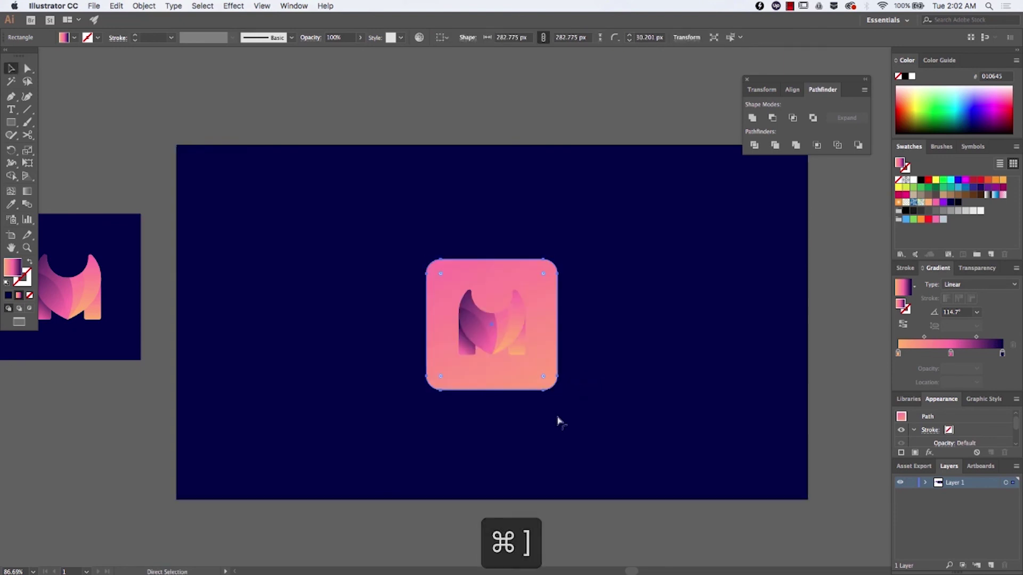
Fill the rounded square with the orange-pink-navy linear gradient sampled from the icon.
{"action": "key", "text": "i"}
{"action": "left_click", "coordinate": [491, 317]}
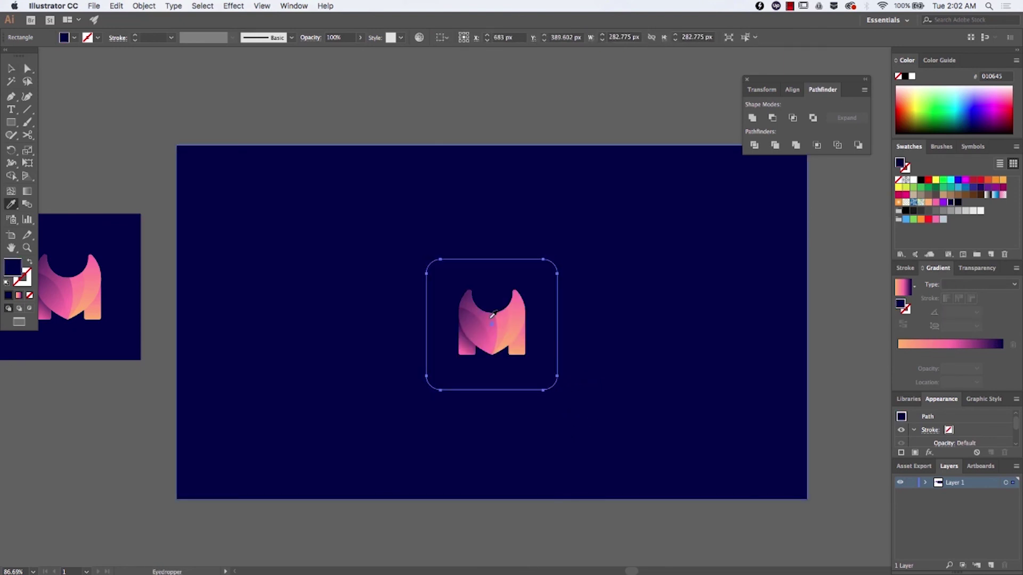
{"action": "left_click", "coordinate": [491, 317]}
{"action": "key", "text": "g"}
Redraw the rounded square's gradient at -135° so its upper-right corner glows faint purple and the rest fades into navy.
{"action": "scroll", "coordinate": [489, 318], "scroll_direction": "down", "scroll_amount": 4}
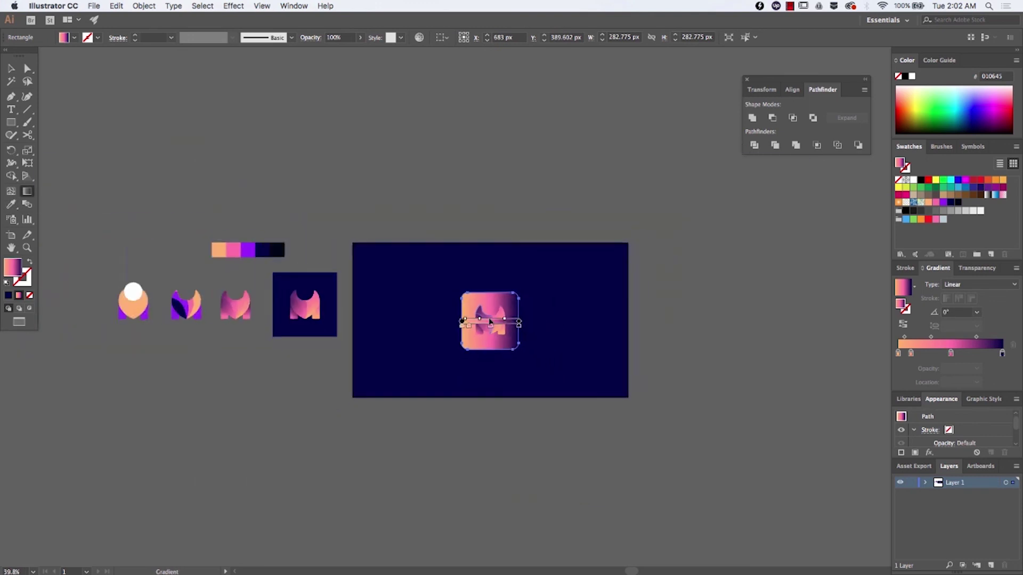
{"action": "scroll", "coordinate": [491, 322], "scroll_direction": "down", "scroll_amount": 1}
{"action": "left_click_drag", "start_coordinate": [567, 244], "coordinate": [457, 355]}
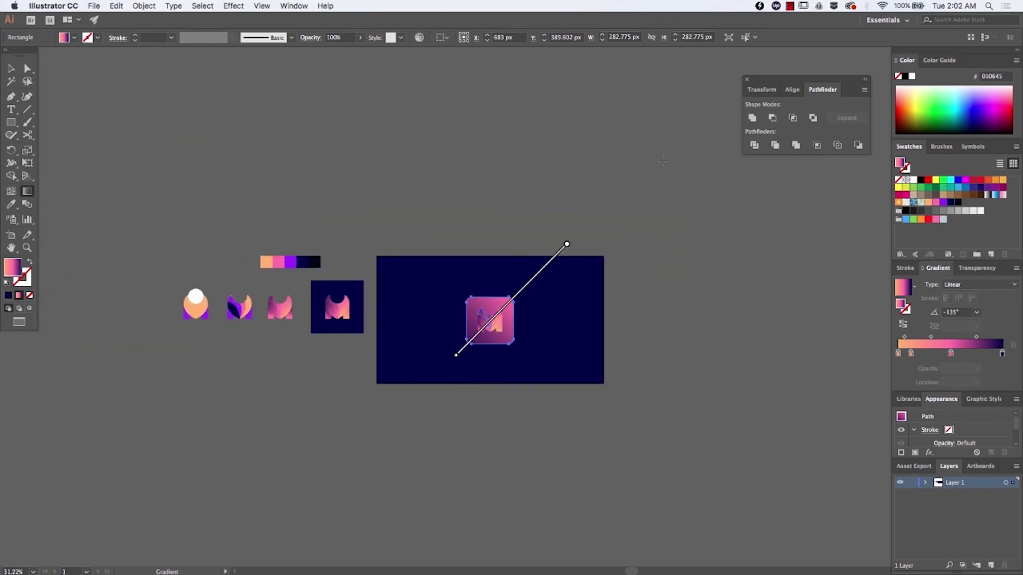
{"action": "mouse_move", "coordinate": [491, 319]}
{"action": "left_mouse_down"}
{"action": "mouse_move", "coordinate": [649, 160]}
{"action": "mouse_move", "coordinate": [503, 329]}
{"action": "left_mouse_up"}
{"action": "key", "text": "v"}
{"action": "key", "text": "super+shift+a"}
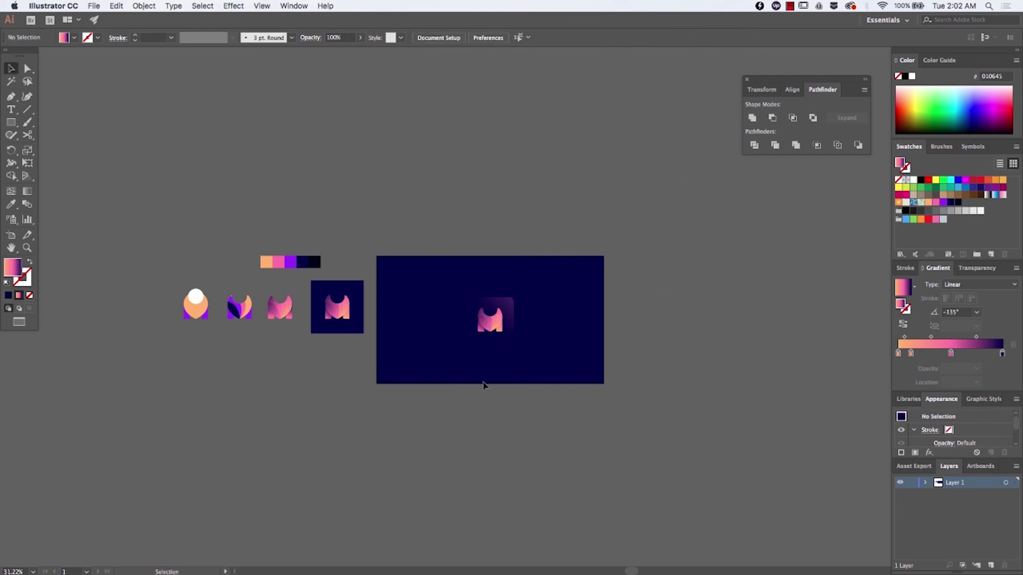
Start a Drop Shadow effect on the rounded square in Multiply mode and accept #010645 as the shadow color.
{"action": "scroll", "coordinate": [483, 381], "scroll_direction": "up", "scroll_amount": 5}
{"action": "scroll", "coordinate": [487, 387], "scroll_direction": "up", "scroll_amount": 4}
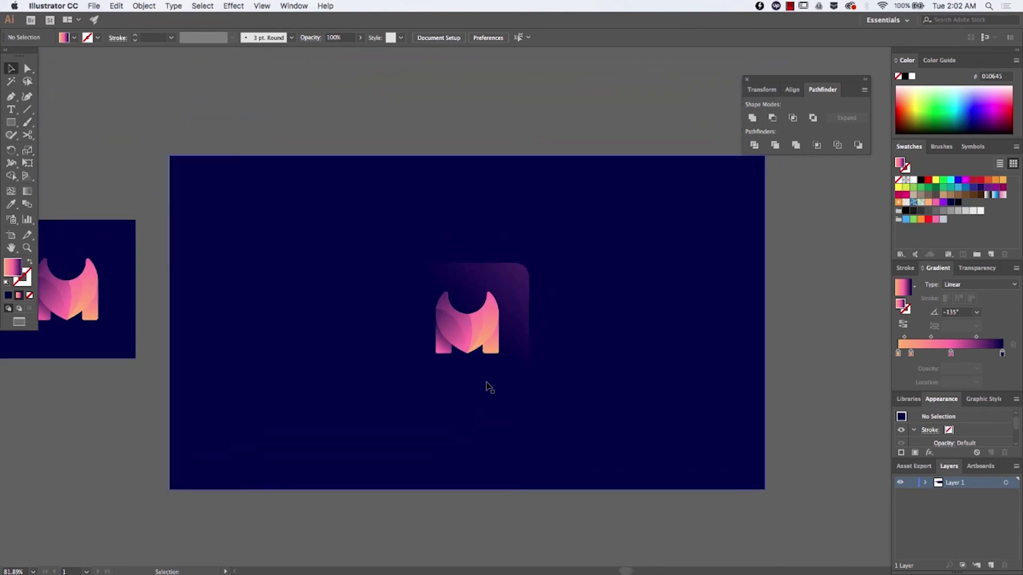
{"action": "left_click", "coordinate": [487, 386]}
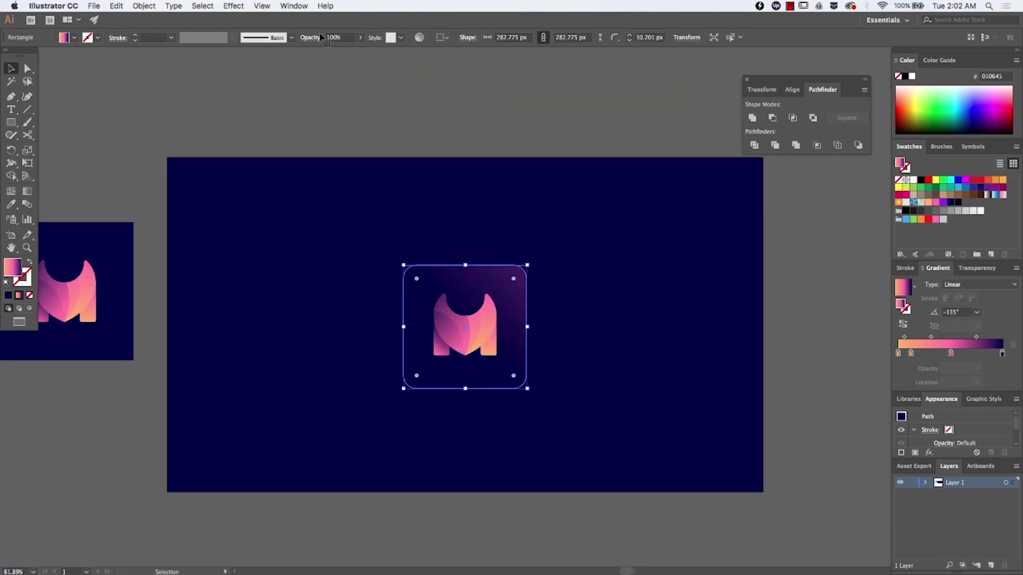
{"action": "left_click", "coordinate": [234, 7]}
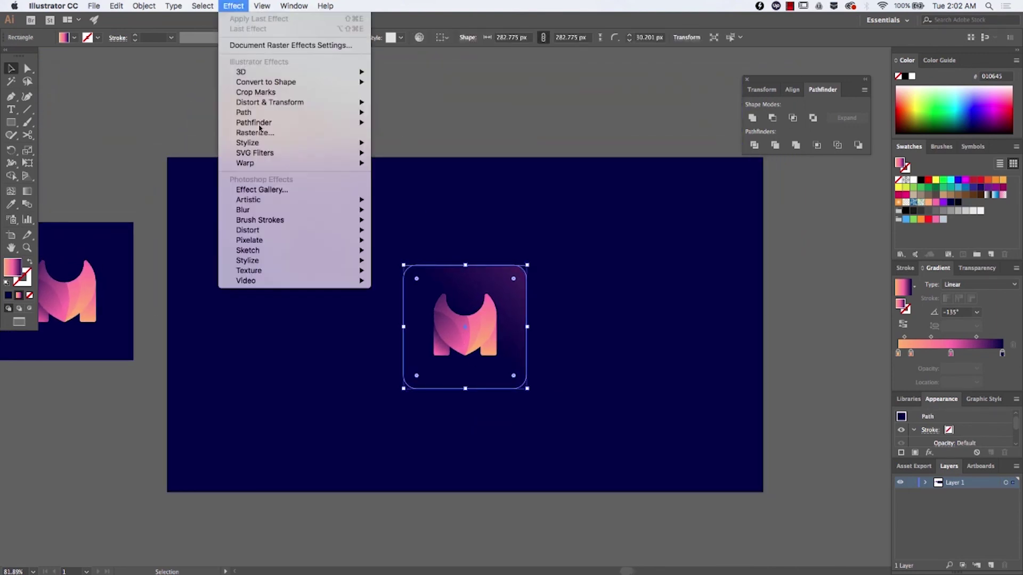
{"action": "mouse_move", "coordinate": [375, 143]}
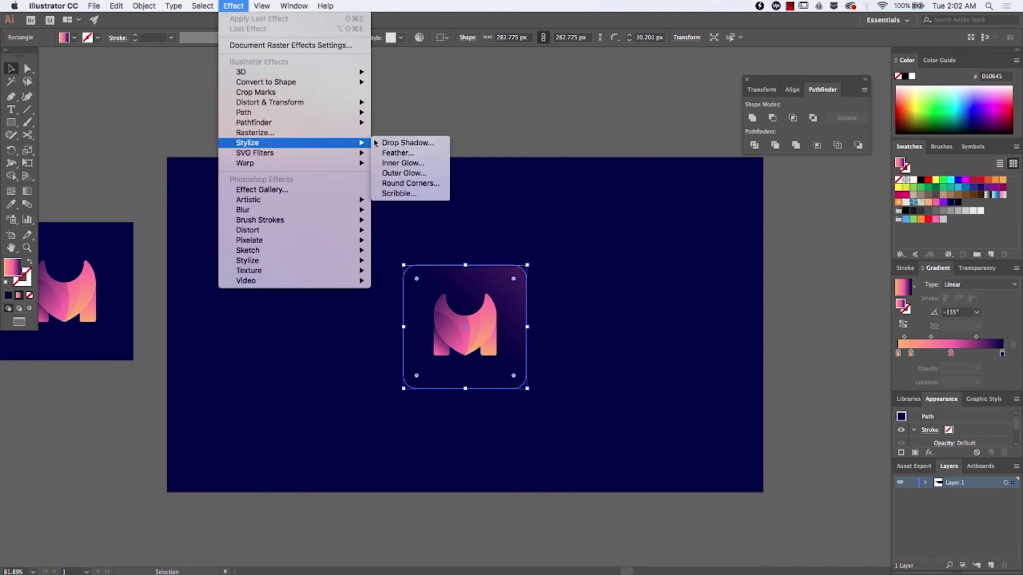
{"action": "key", "text": "Return"}
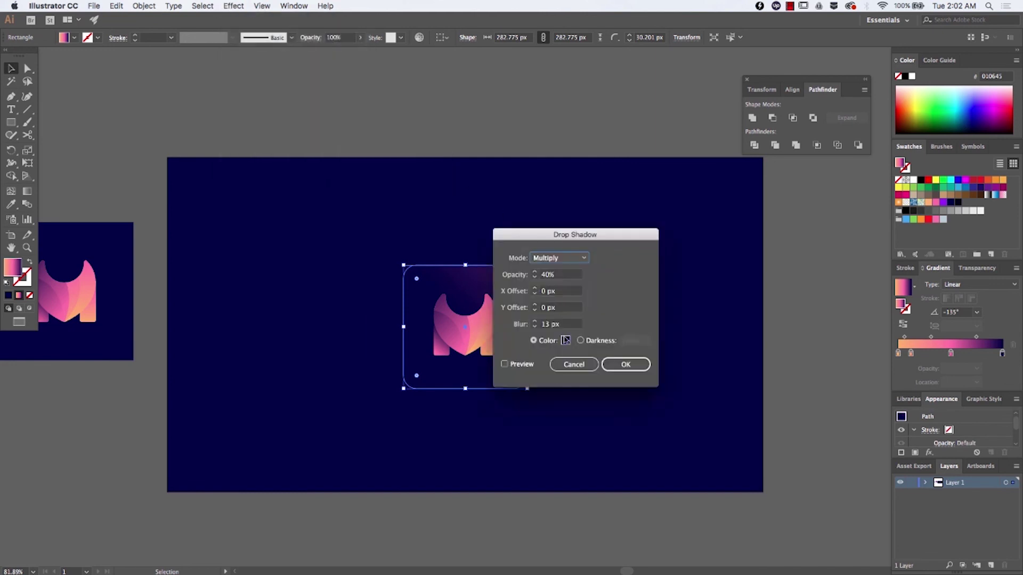
{"action": "left_click", "coordinate": [565, 341]}
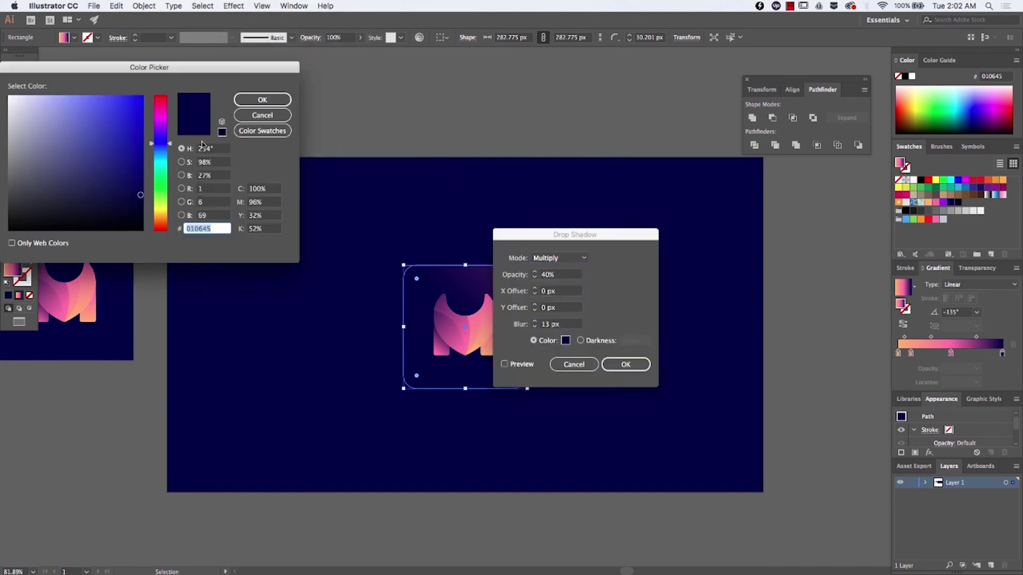
{"action": "left_click", "coordinate": [269, 99]}
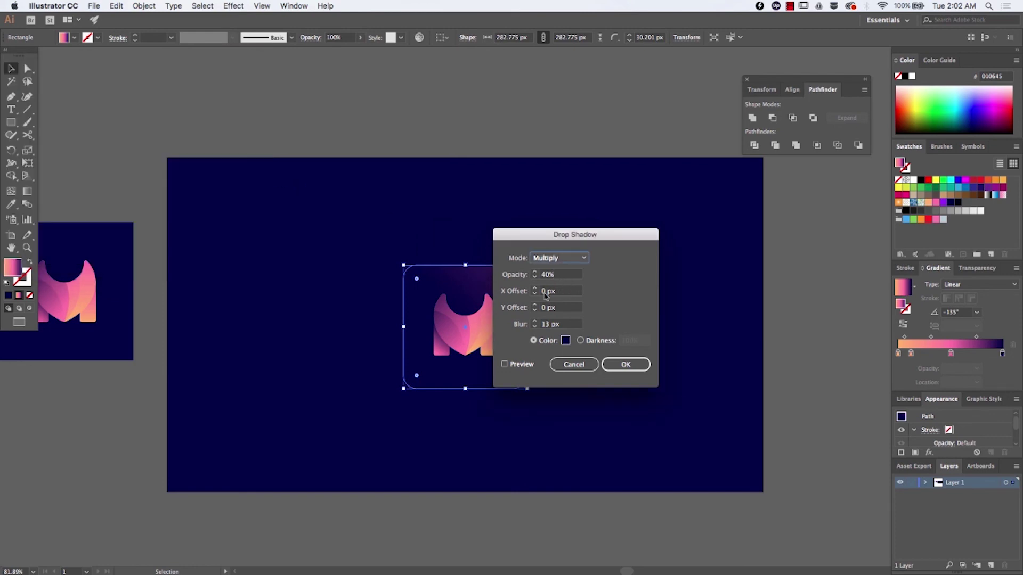
Preview the drop shadow, set its opacity to 50% and apply it with 0 px offsets and a 13 px blur.
{"action": "left_click", "coordinate": [545, 293]}
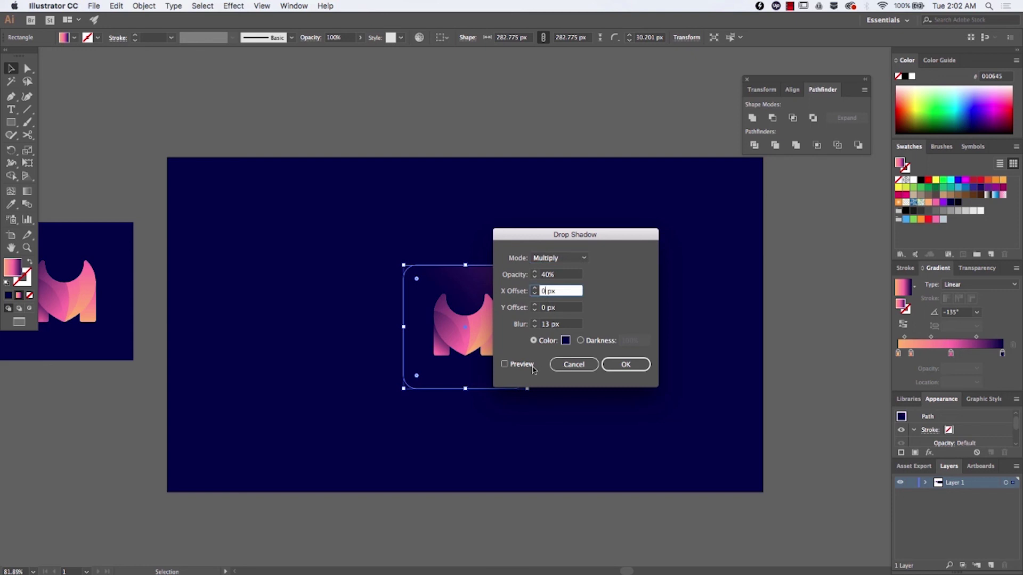
{"action": "key", "text": "Tab"}
{"action": "left_click", "coordinate": [504, 364]}
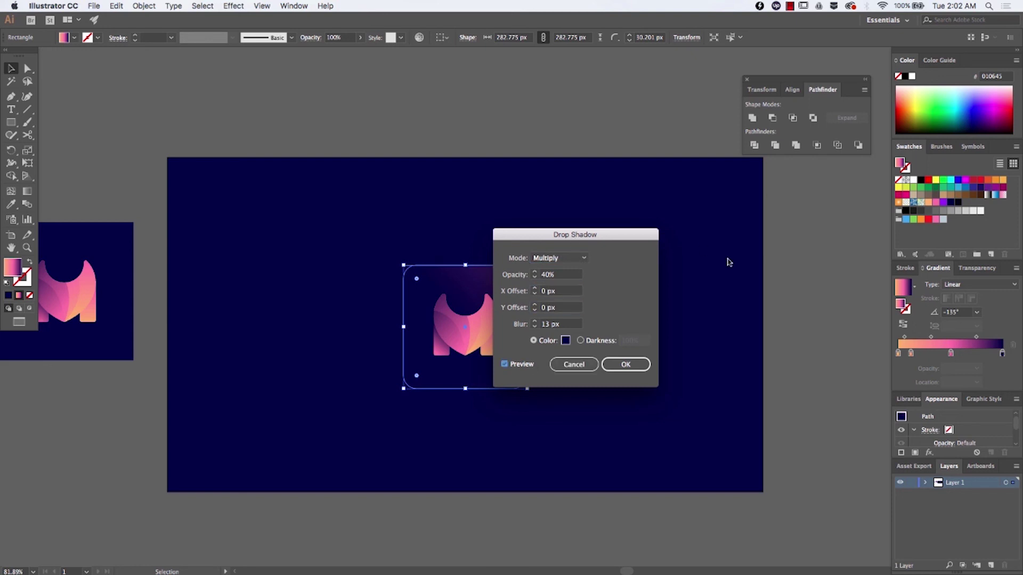
{"action": "left_click_drag", "start_coordinate": [573, 237], "coordinate": [728, 259]}
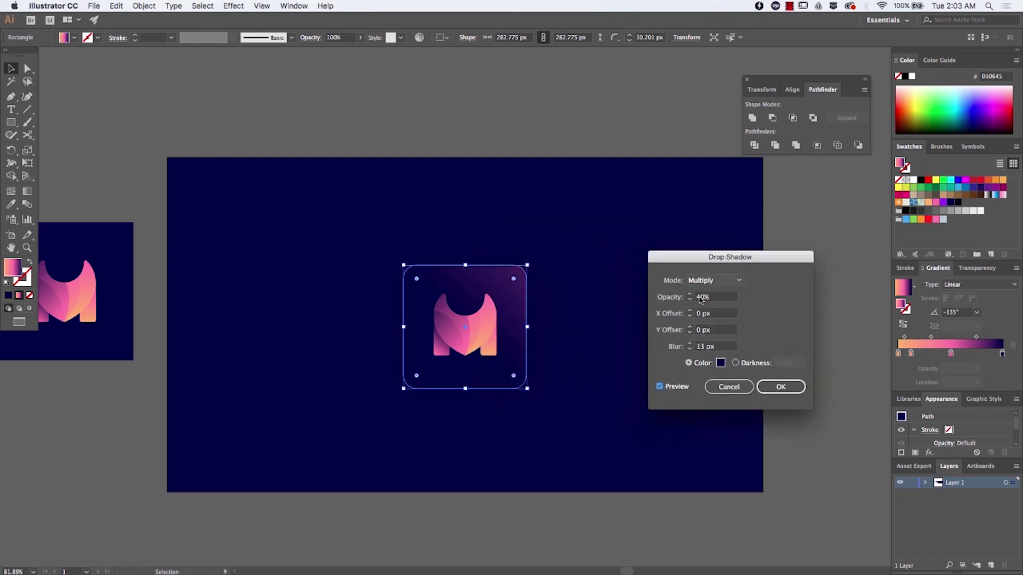
{"action": "left_click", "coordinate": [700, 298]}
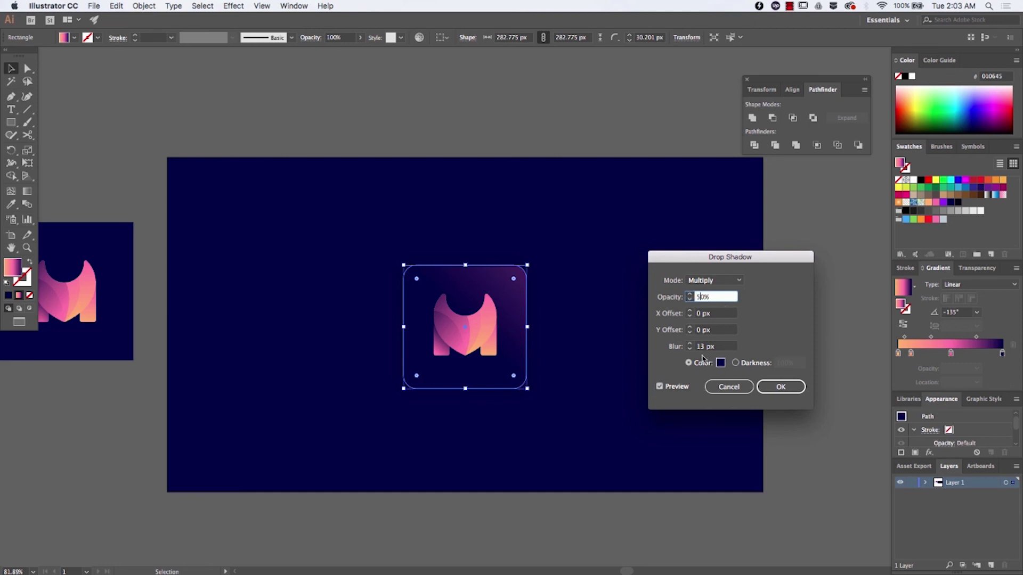
{"action": "type", "text": "5"}
{"action": "key", "text": "Tab"}
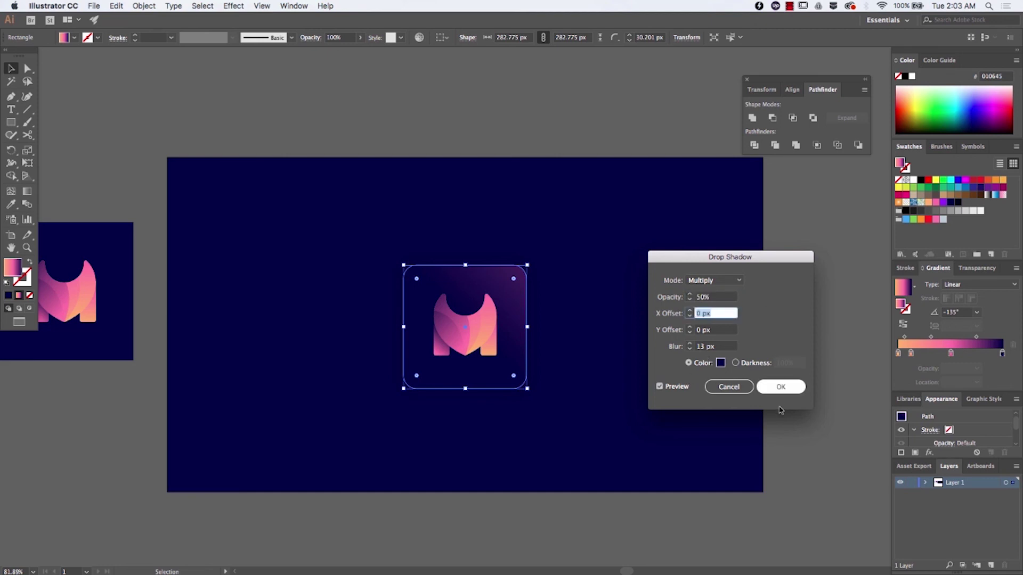
{"action": "left_click", "coordinate": [779, 391]}
{"action": "left_click", "coordinate": [780, 411]}
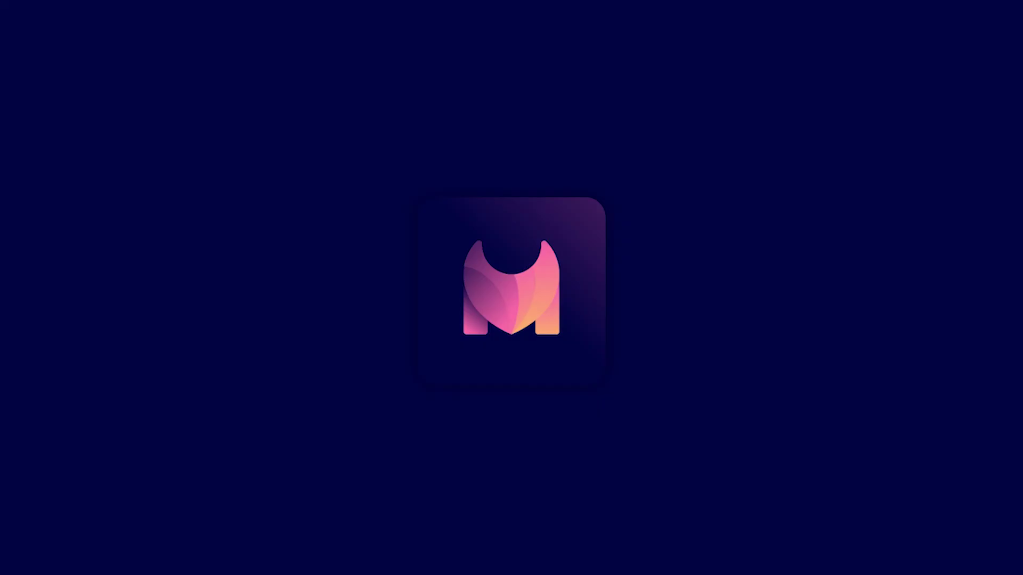